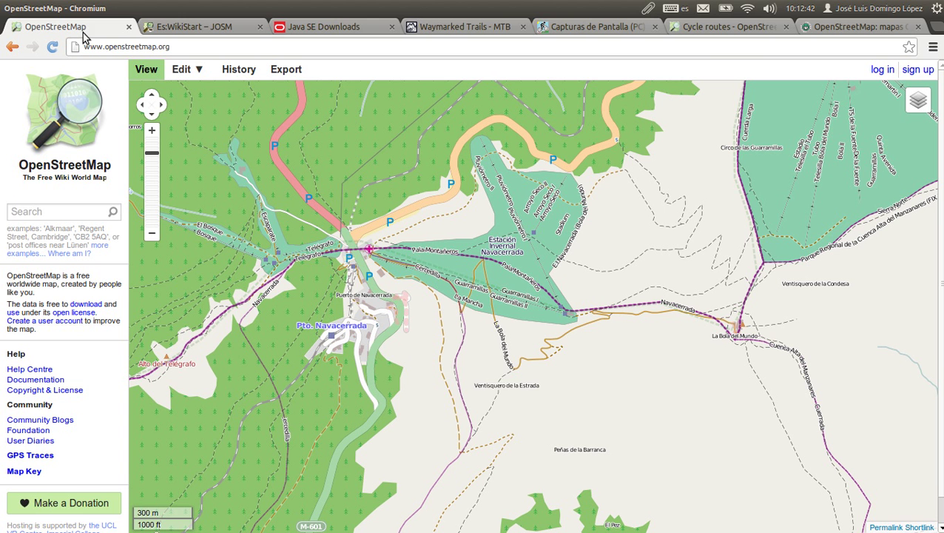
Step: Highlight the tagline "The Free Wiki World Map" under the OpenStreetMap logo, and its word "Wiki" on its own
triple_click(91, 178)
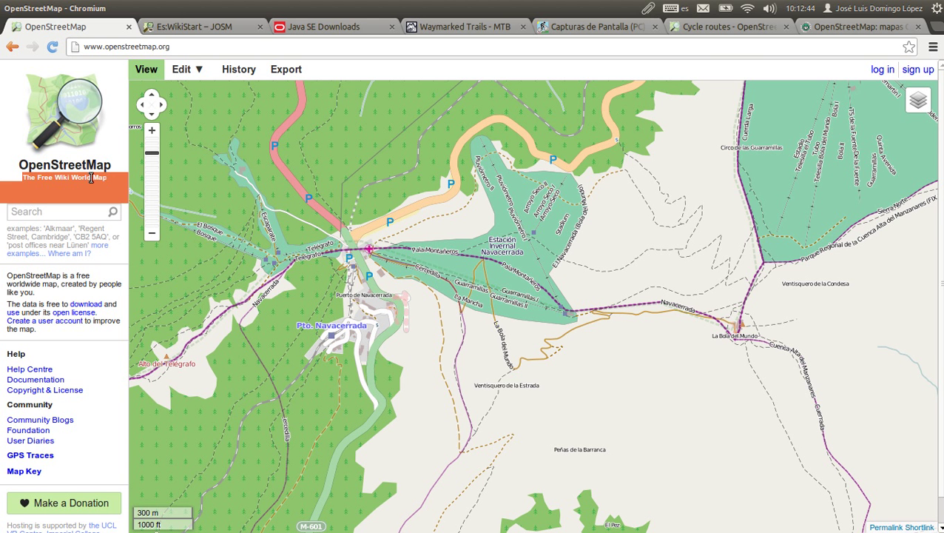
click(53, 177)
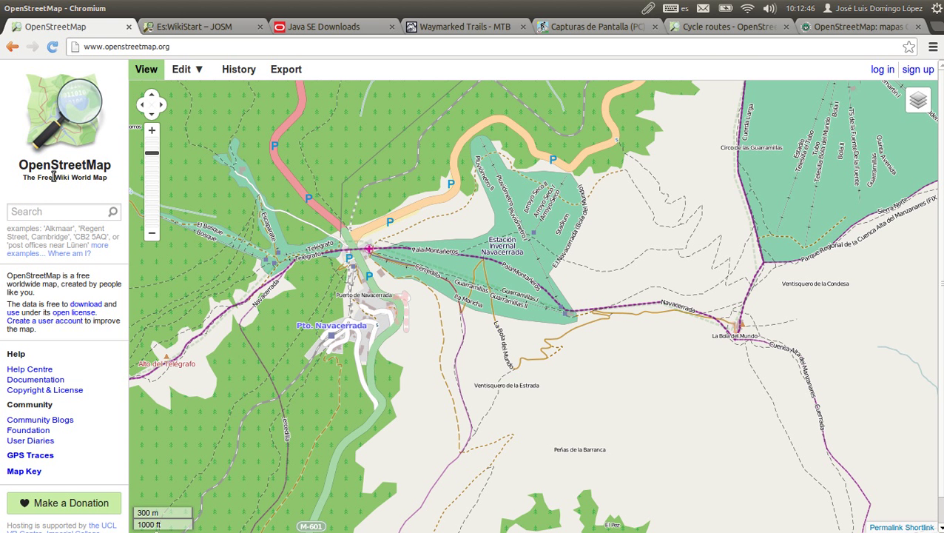
mouse_move(56, 178)
mouse_down()
mouse_move(107, 181)
mouse_move(71, 181)
mouse_up()
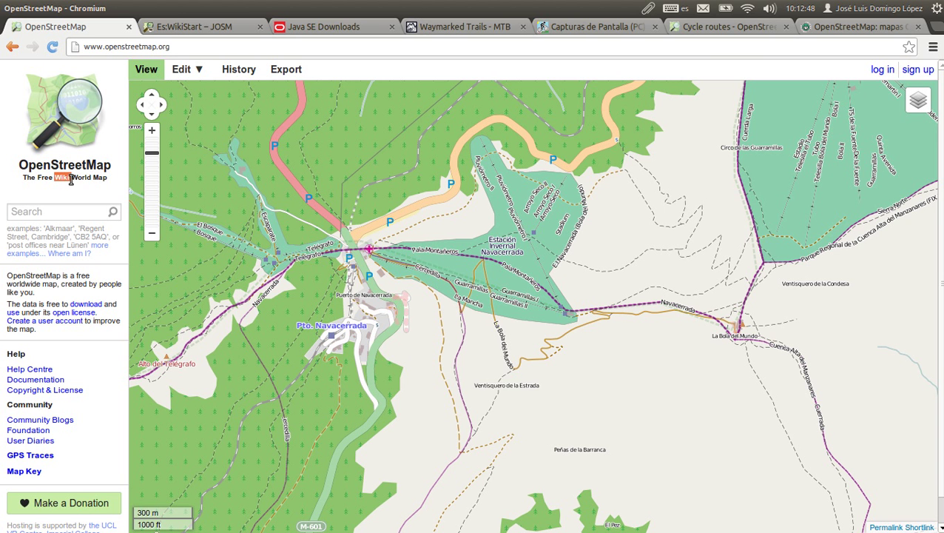
click(108, 183)
Step: Look over the standard map around Puerto de Navacerrada, its ski station and La Bola del Mundo
drag(383, 147, 387, 159)
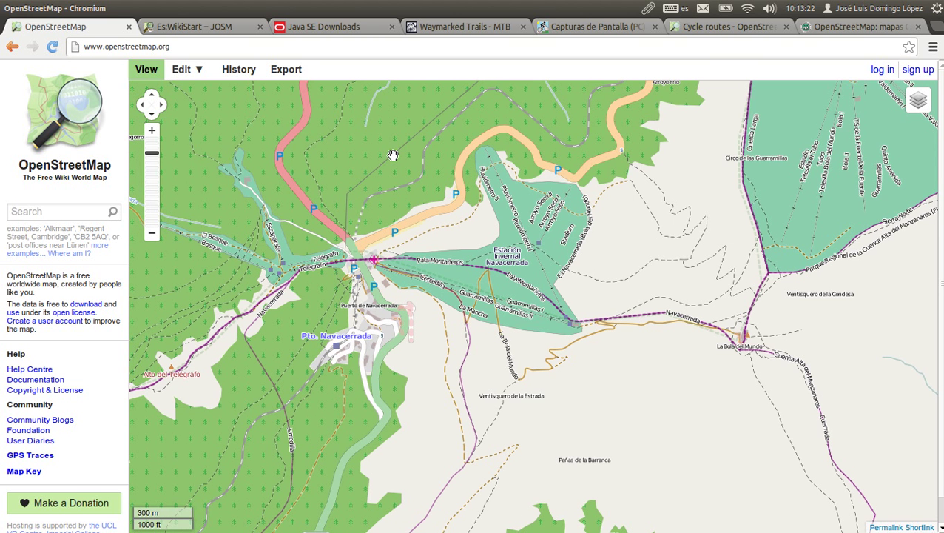
drag(393, 155, 415, 186)
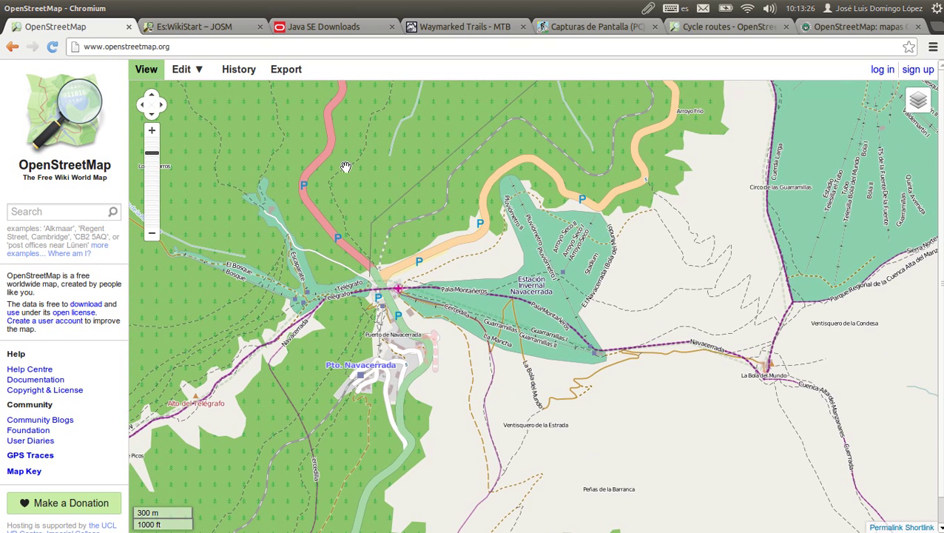
drag(345, 168, 353, 168)
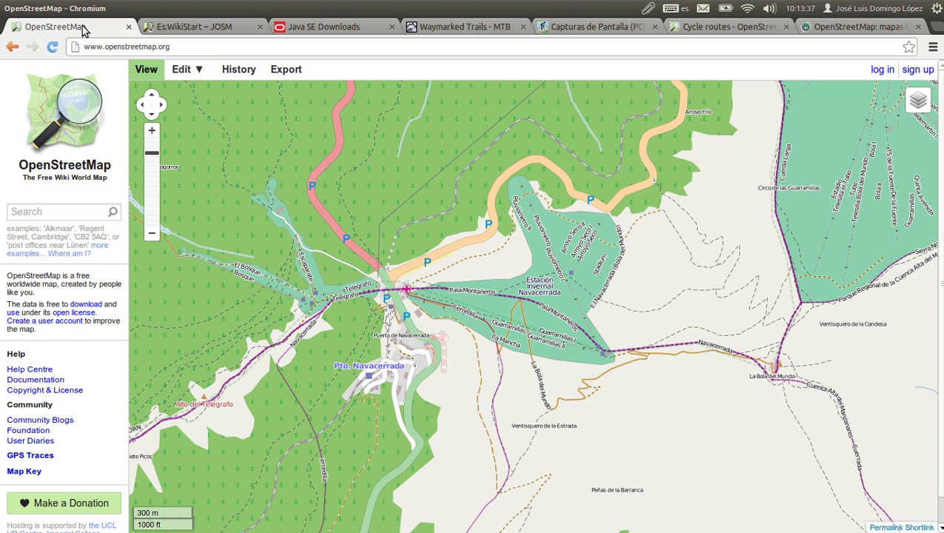
drag(503, 341, 504, 293)
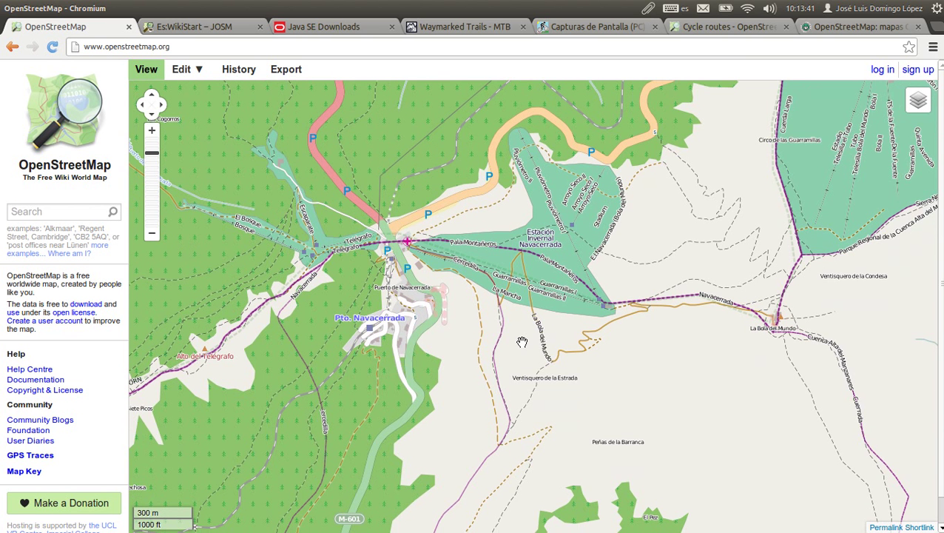
drag(562, 323, 512, 348)
drag(394, 305, 457, 336)
drag(626, 382, 589, 363)
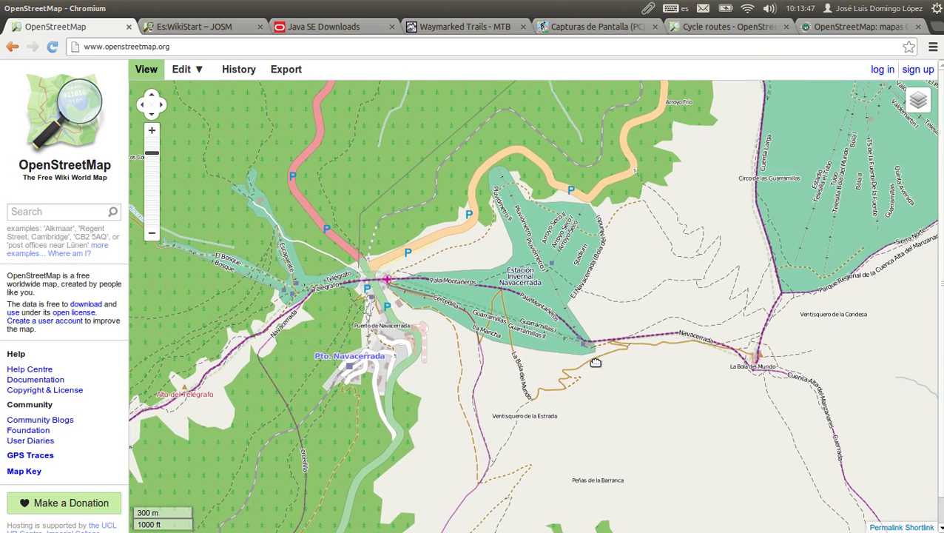
Step: Examine at closer zoom the trails and ski slopes between Puerto de Navacerrada and La Bola del Mundo
scroll(560, 341, up, 1)
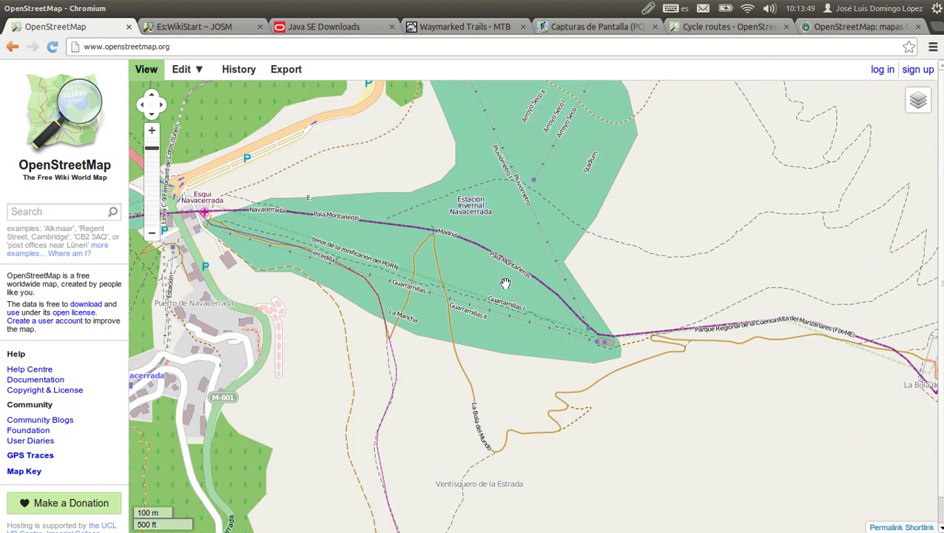
drag(510, 275, 620, 360)
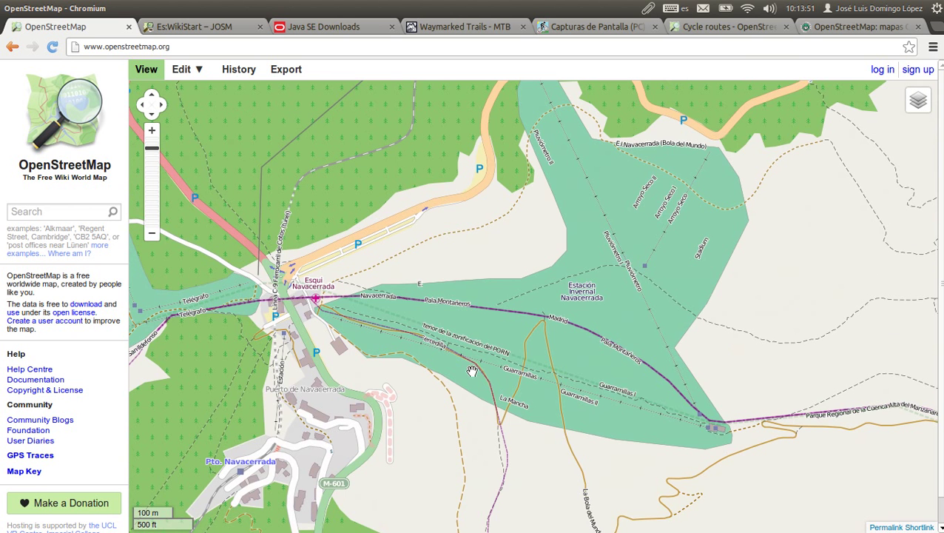
drag(555, 357, 398, 249)
drag(855, 310, 511, 278)
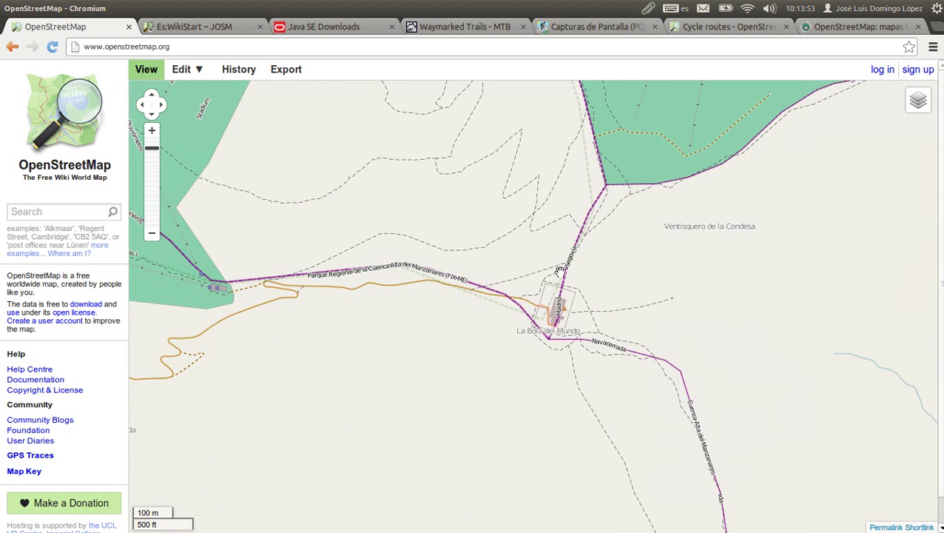
drag(337, 237, 620, 277)
drag(347, 246, 408, 321)
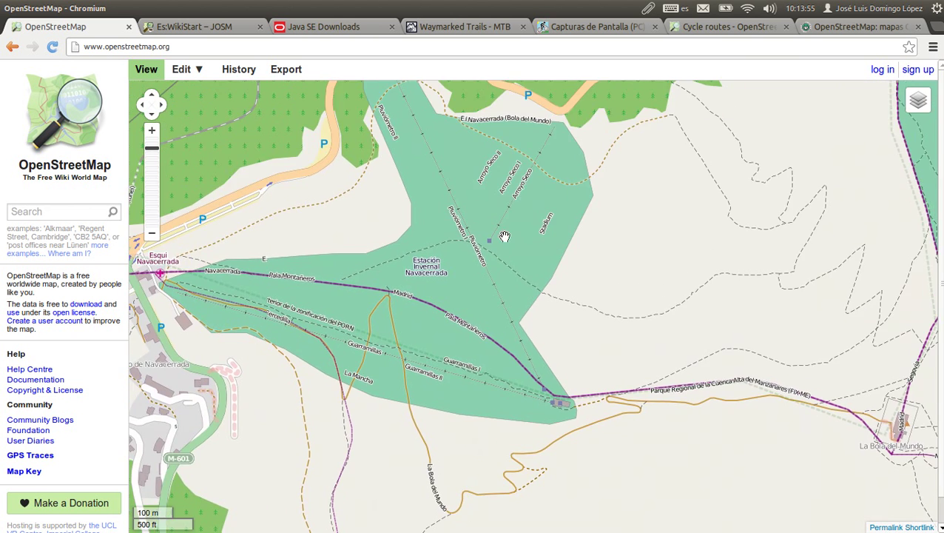
drag(509, 243, 552, 274)
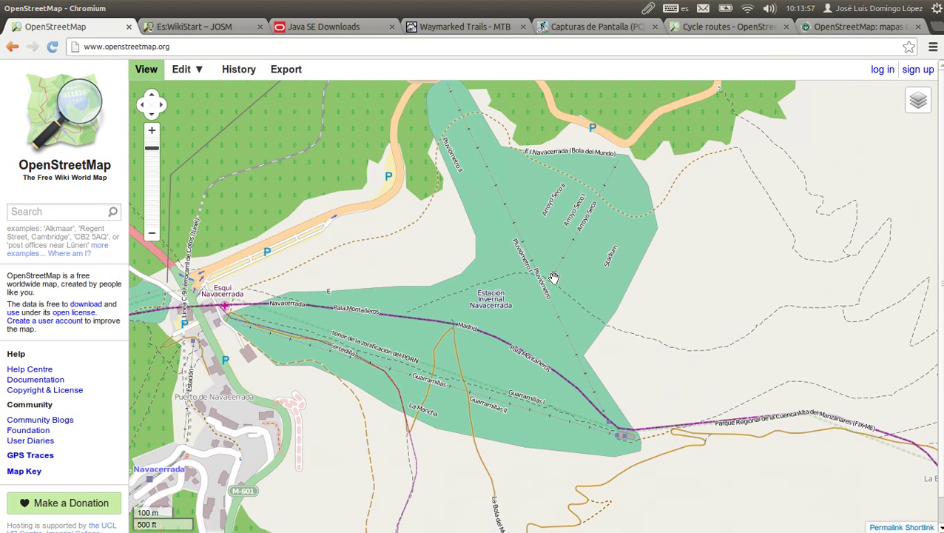
drag(319, 384, 448, 315)
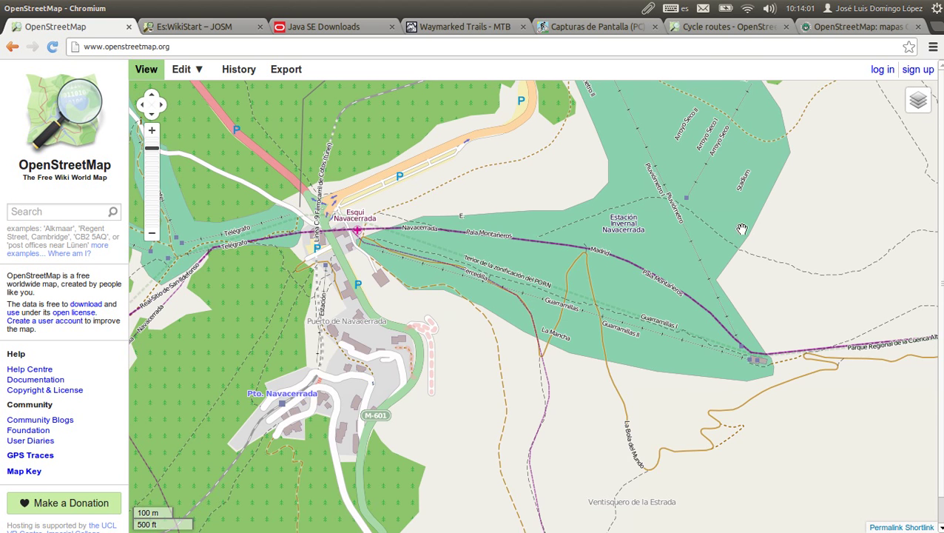
drag(730, 235, 676, 287)
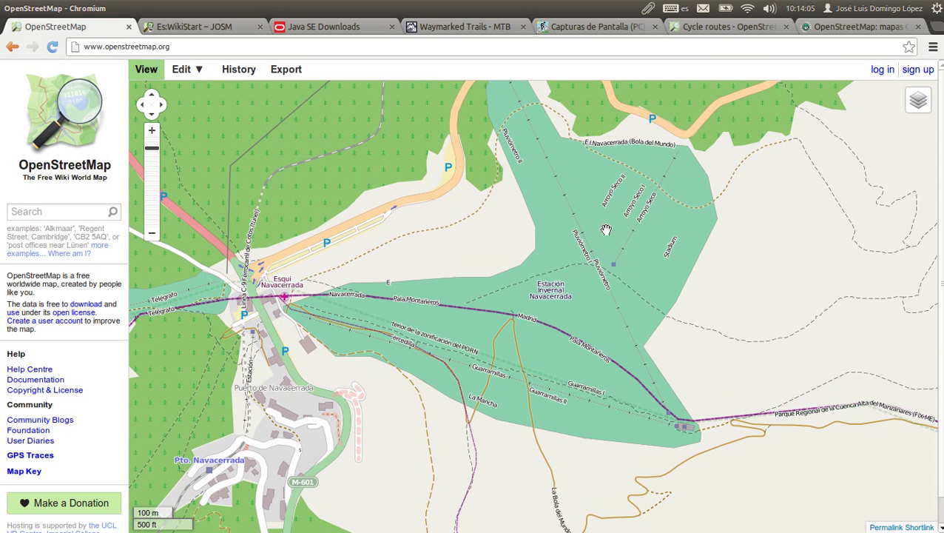
Step: Change the map layer from Standard to Cycle Map
mouse_move(921, 118)
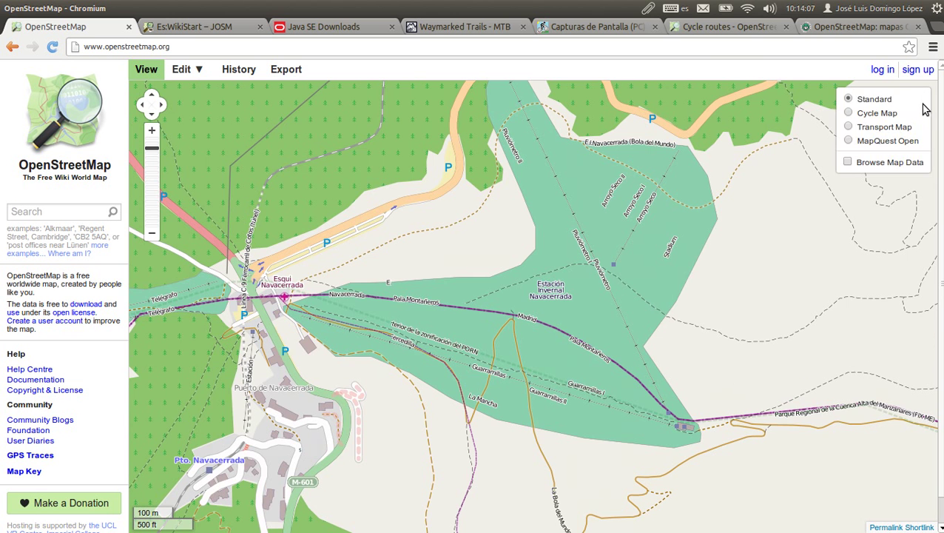
click(848, 117)
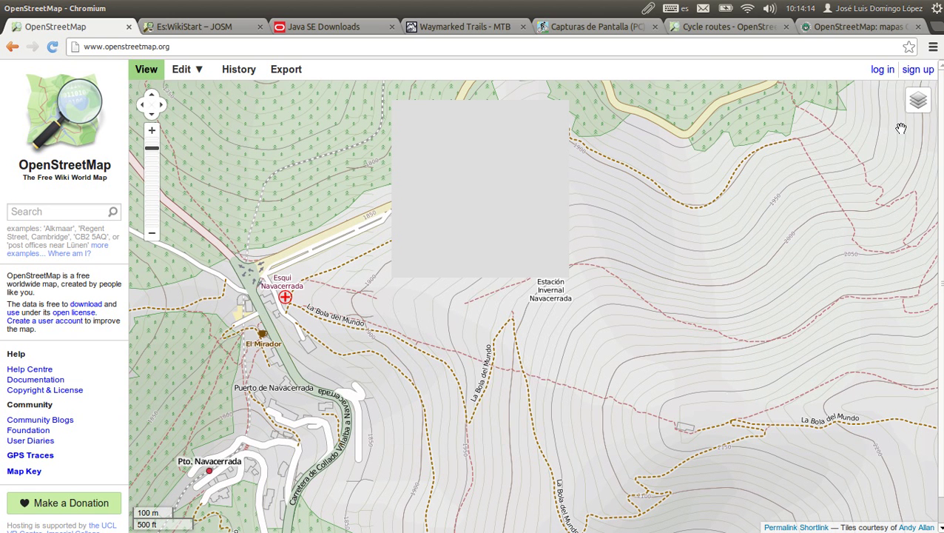
mouse_move(921, 99)
Step: Examine how the cycle layer draws paths and contour lines around La Bola del Mundo, Puerto de Navacerrada and Camino del Calvario
drag(690, 352, 564, 166)
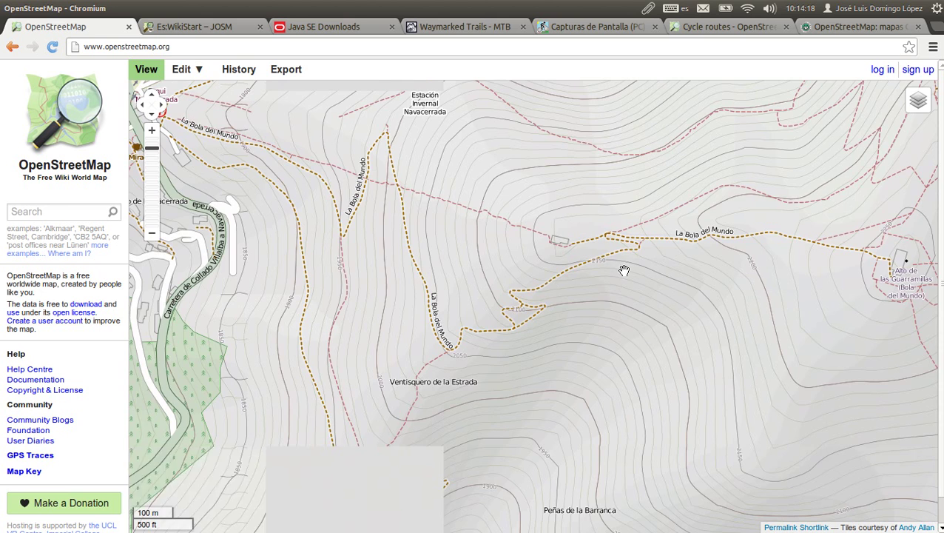
drag(607, 254, 405, 364)
drag(343, 315, 563, 310)
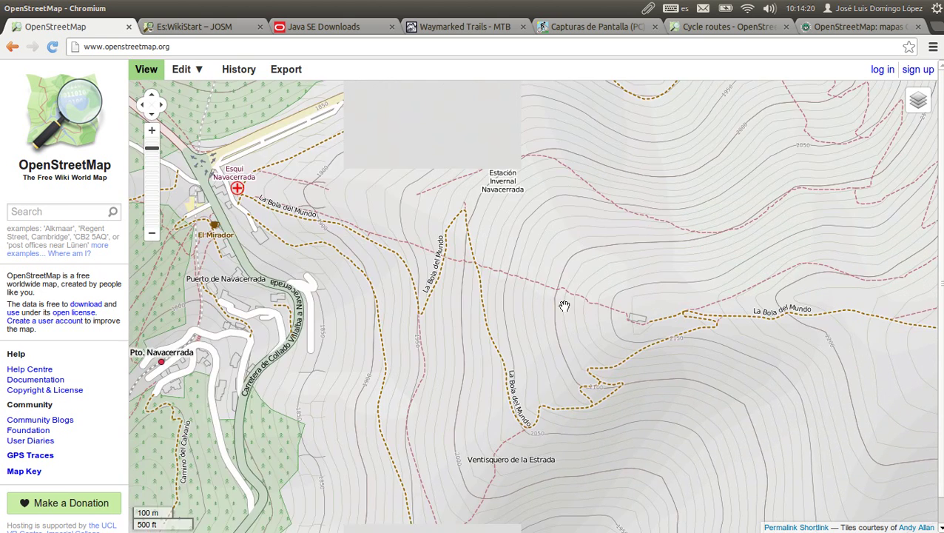
drag(365, 268, 462, 263)
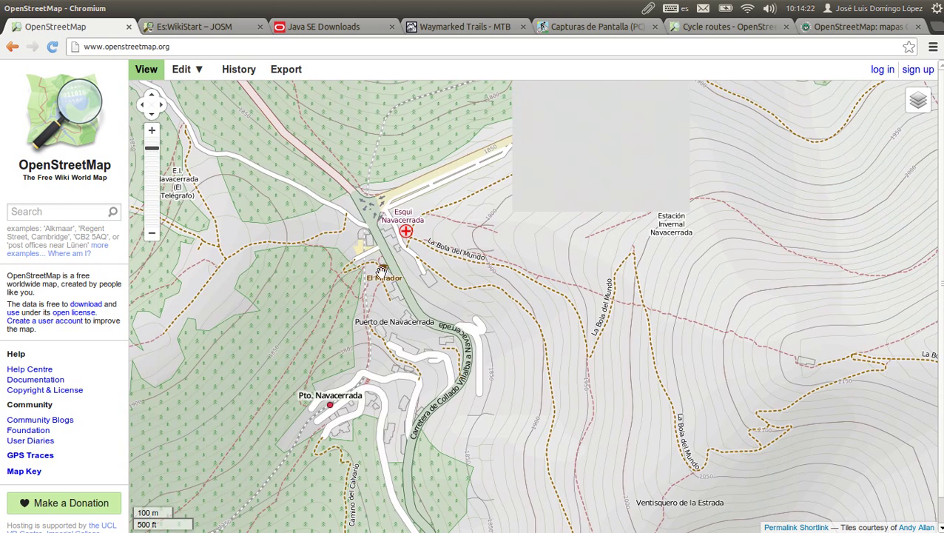
drag(450, 257, 538, 161)
drag(393, 271, 460, 230)
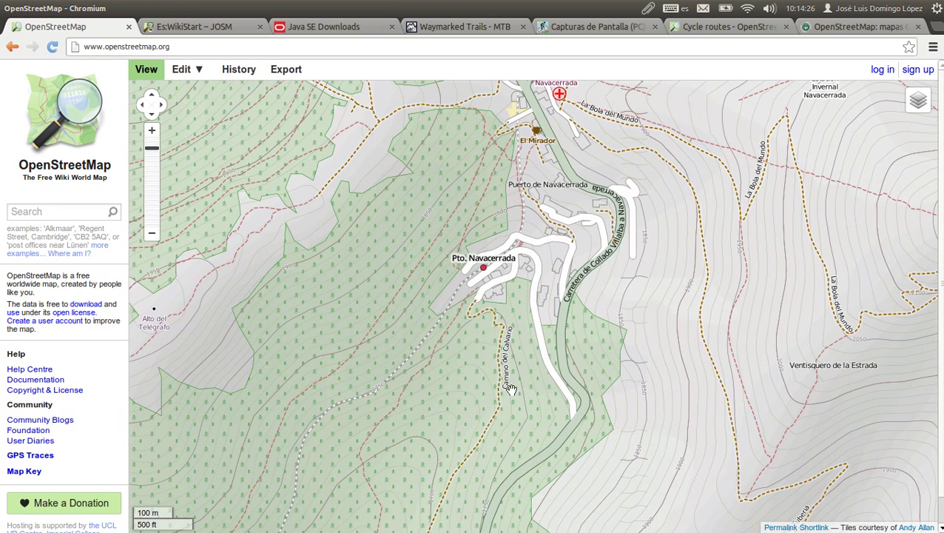
scroll(604, 278, down, 1)
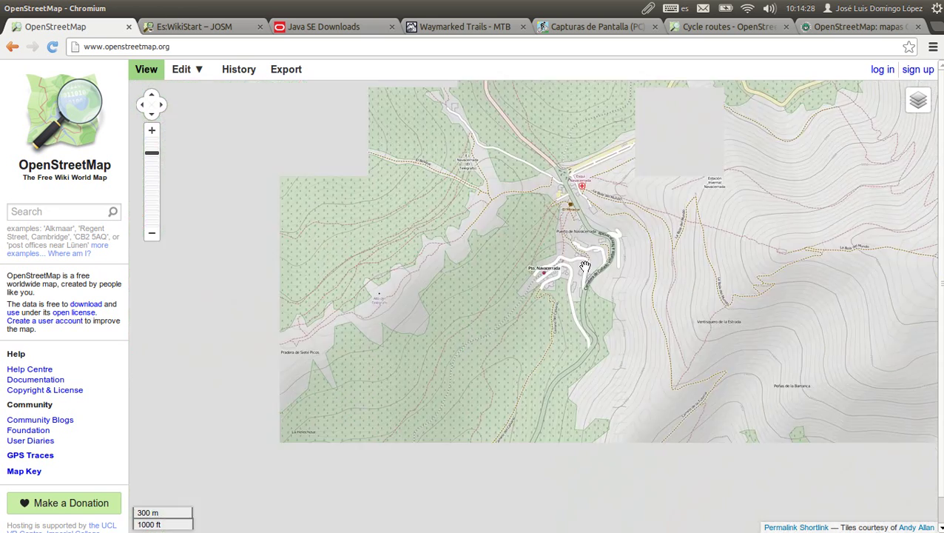
drag(581, 235, 367, 270)
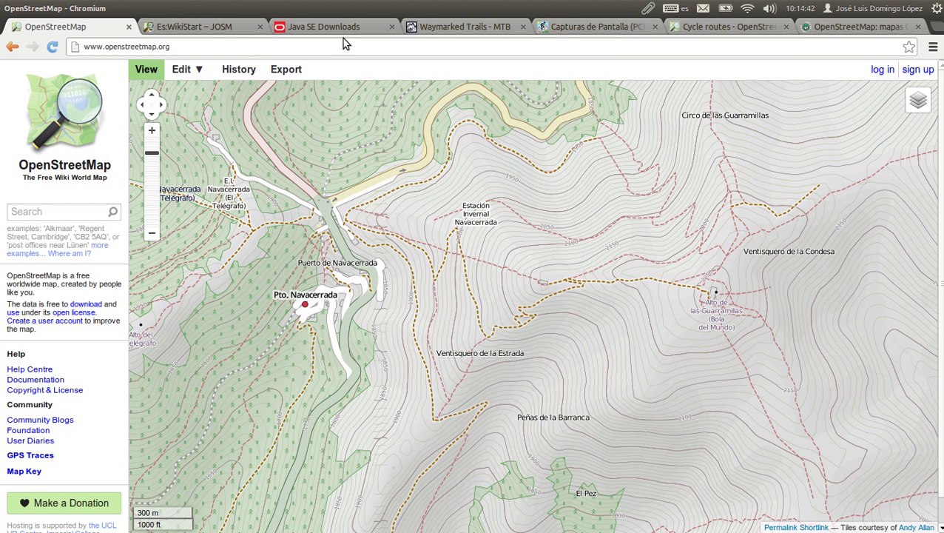
Step: Open the Openmtbmap.org "Capturas de Pantalla (PC)" page and look through its sample maps from Anningerhaus to the riverside town
click(580, 28)
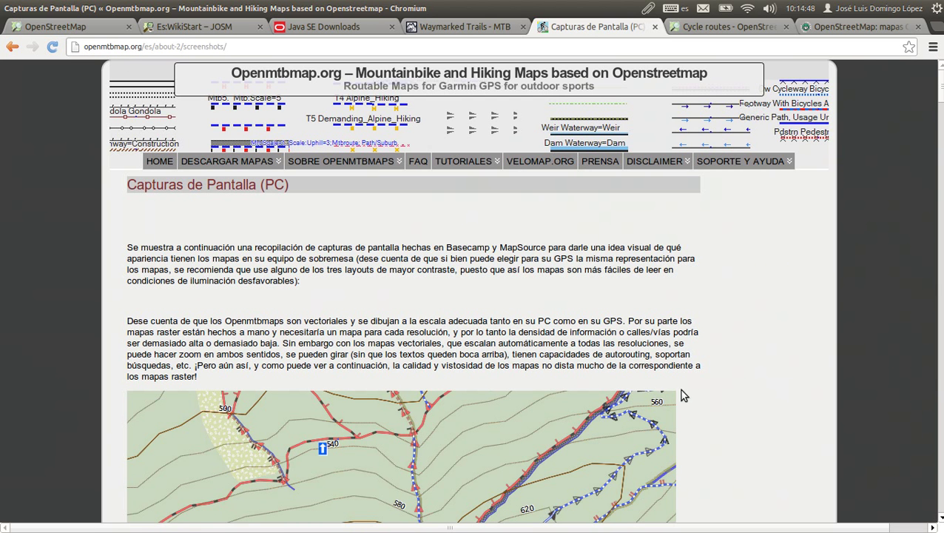
scroll(708, 394, down, 4)
scroll(708, 397, down, 3)
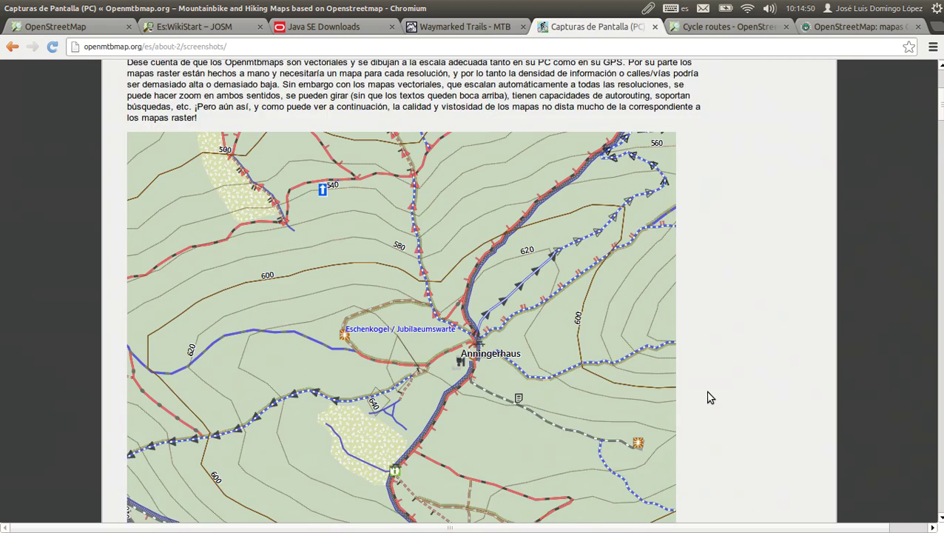
scroll(708, 397, down, 1)
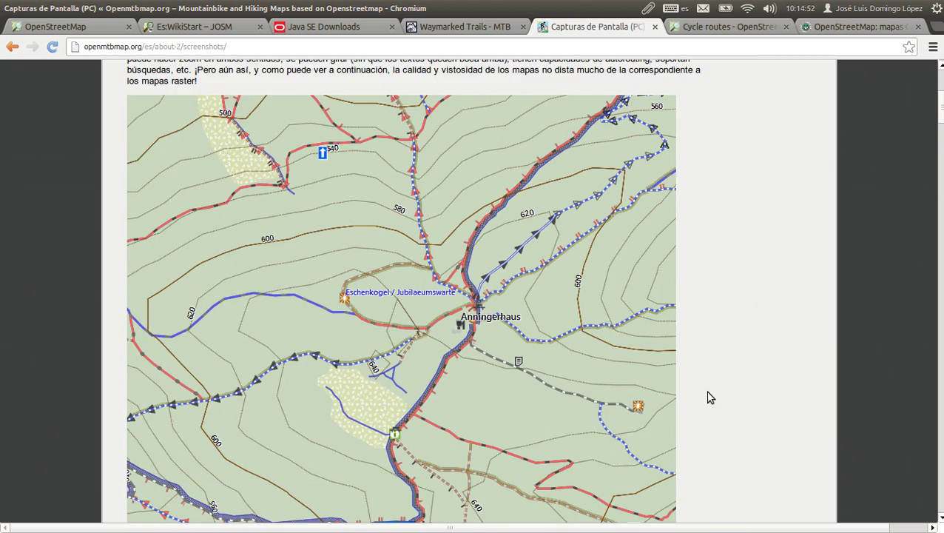
scroll(709, 397, down, 20)
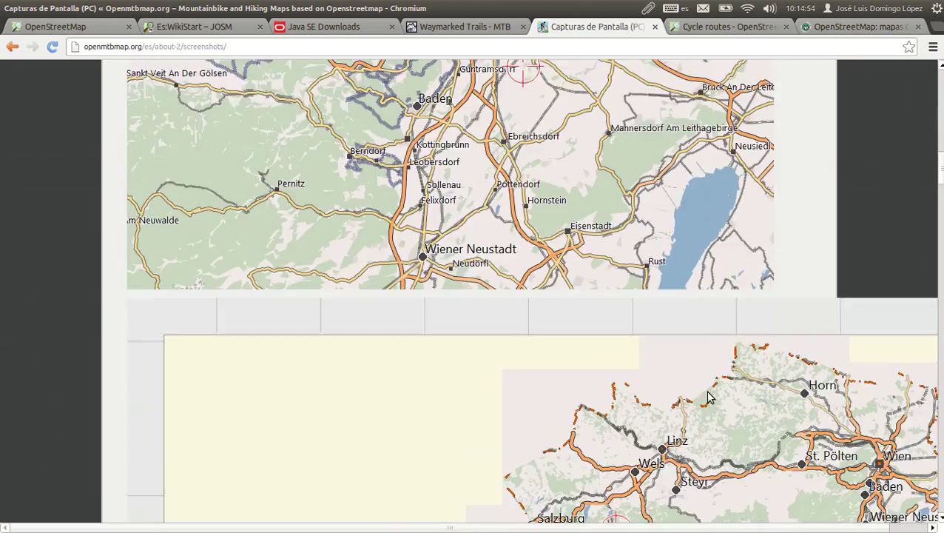
scroll(709, 398, down, 20)
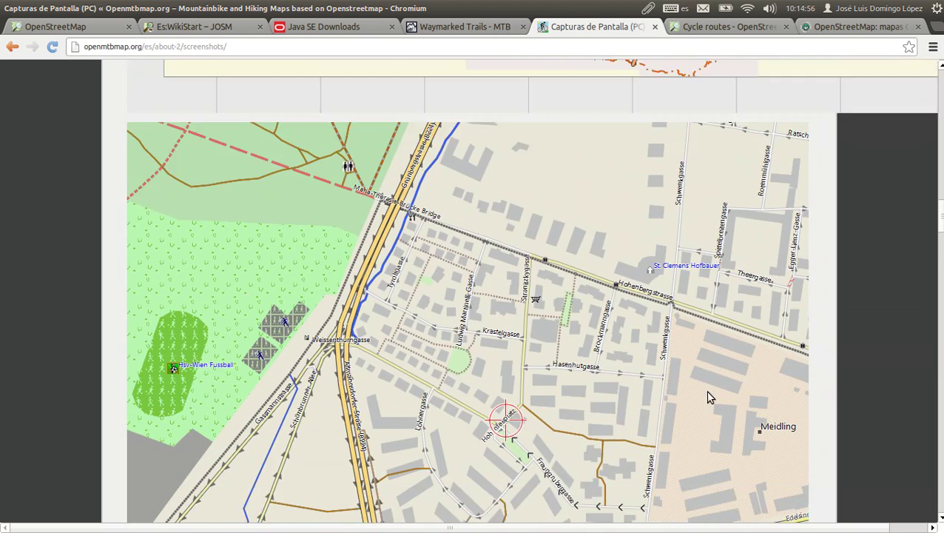
scroll(708, 397, down, 13)
scroll(709, 397, down, 6)
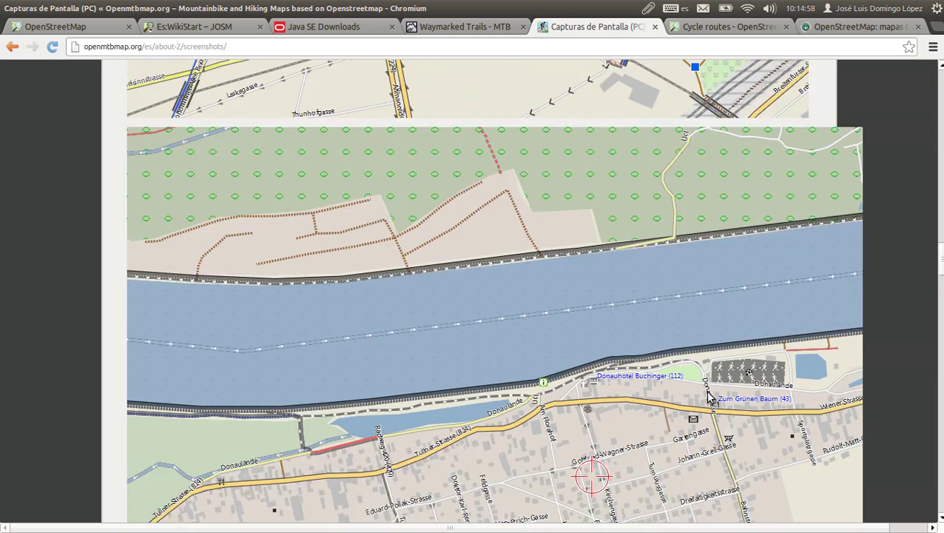
Step: Review the sample maps on the Openmtbmap.org page from Salzburg and Stadion Center to the mountain contours and Riezlern
scroll(708, 397, down, 12)
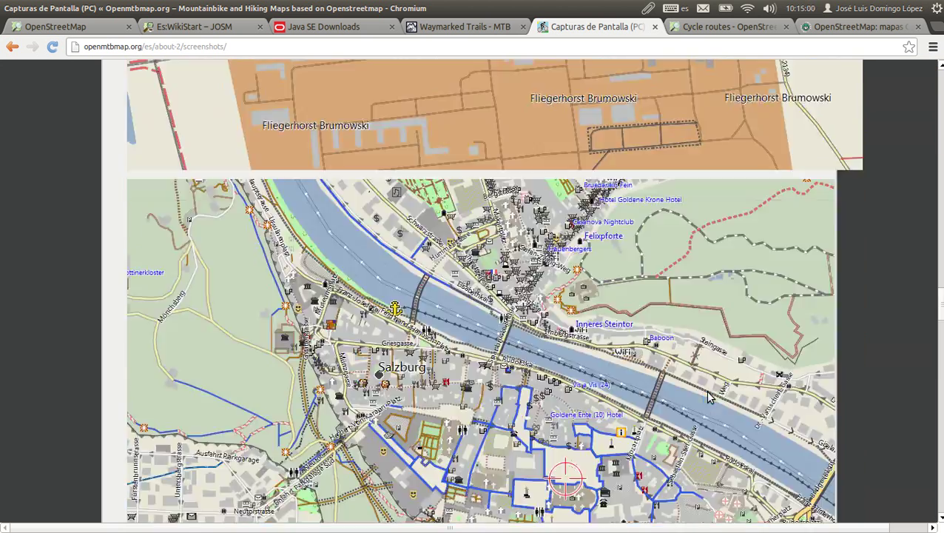
scroll(709, 397, down, 5)
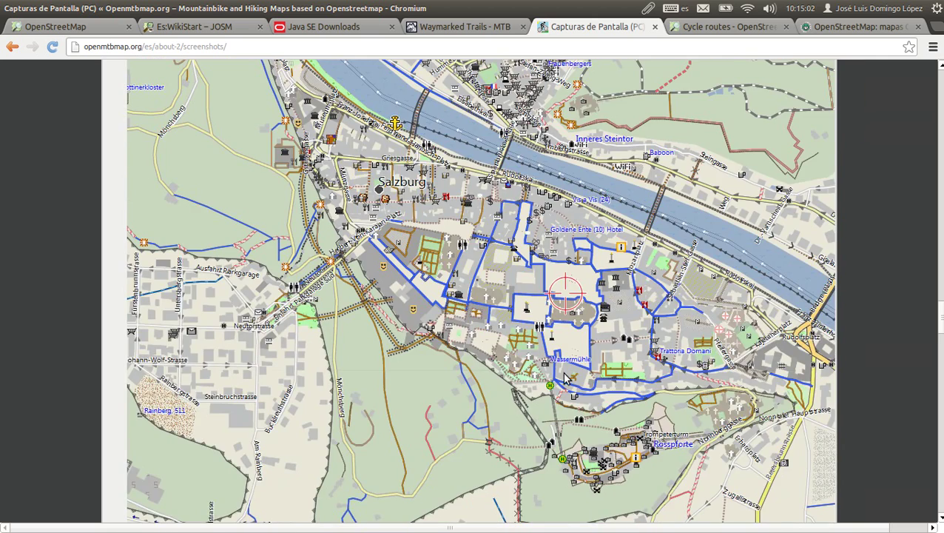
scroll(486, 359, down, 6)
scroll(487, 361, down, 6)
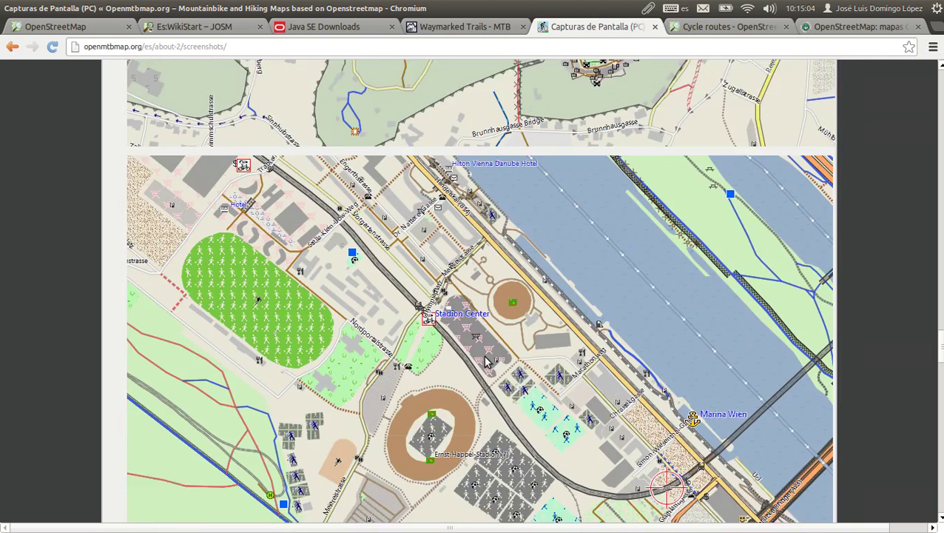
scroll(486, 361, down, 5)
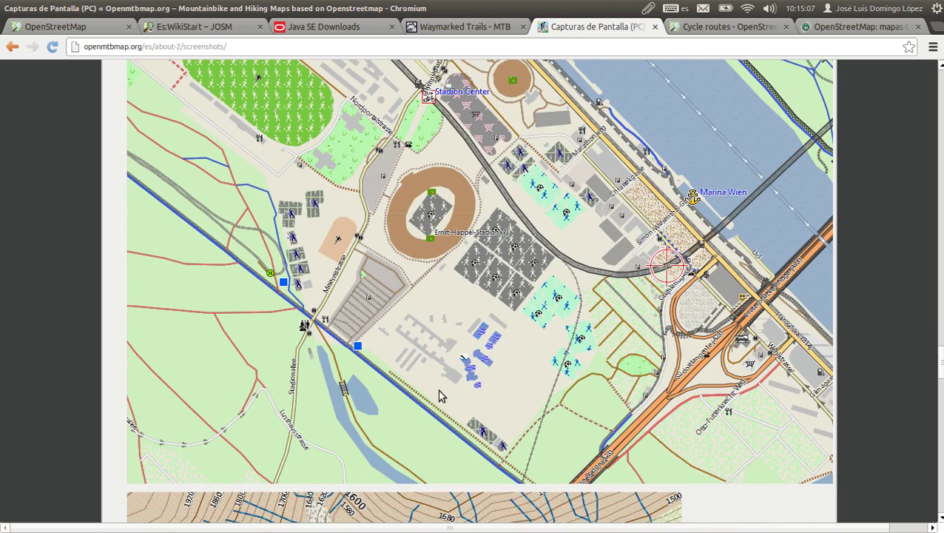
scroll(333, 376, down, 5)
scroll(291, 363, down, 5)
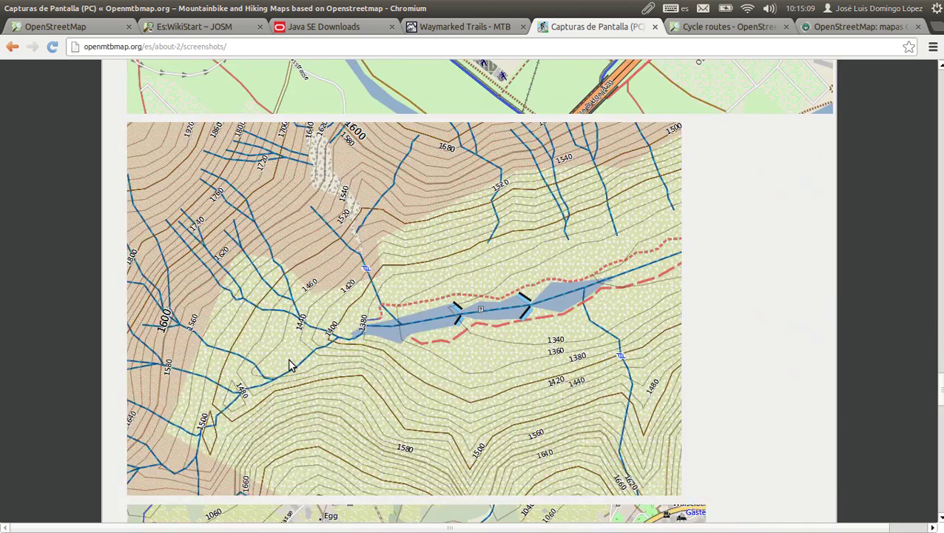
scroll(290, 366, down, 3)
scroll(290, 366, down, 3)
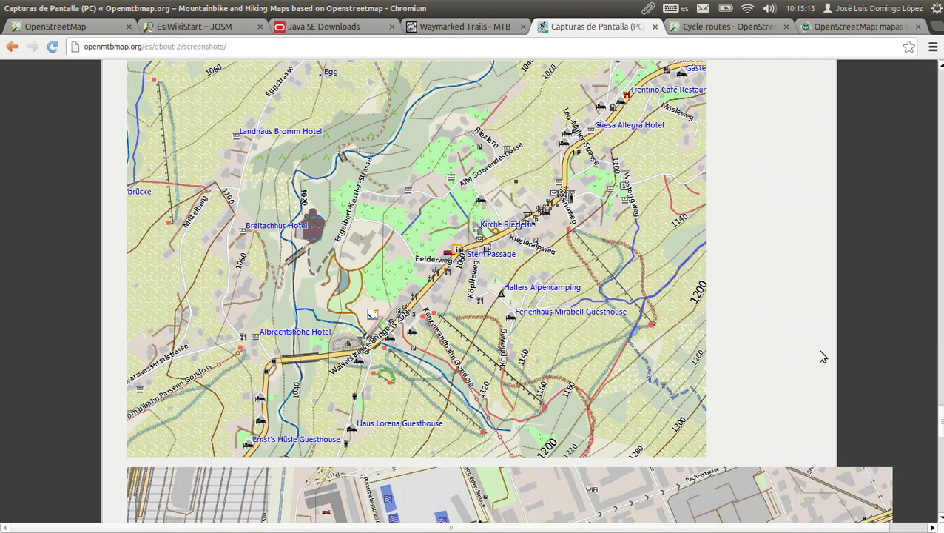
Step: Return to the start of the Openmtbmap.org screenshots page and read the introduction about the Basecamp and MapSource captures
scroll(940, 421, up, 2)
drag(940, 421, 931, 89)
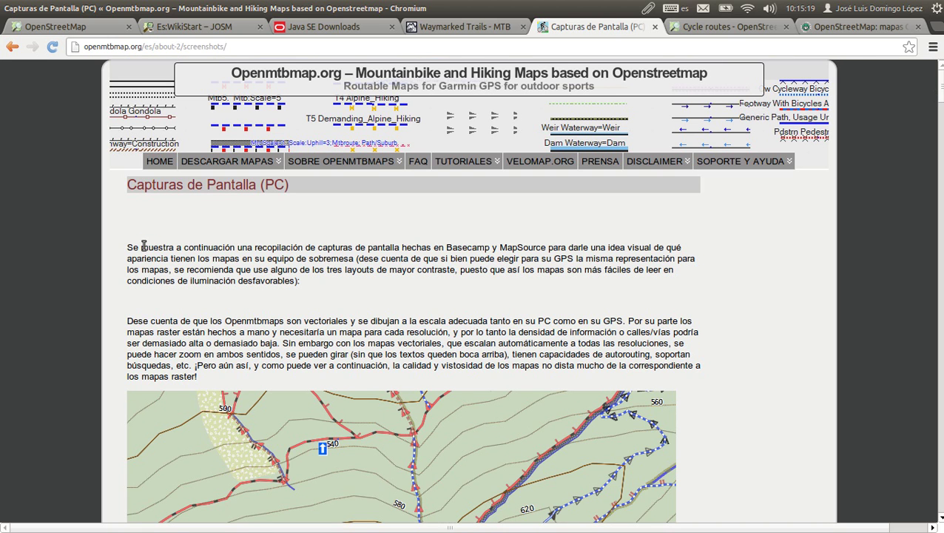
drag(142, 247, 494, 247)
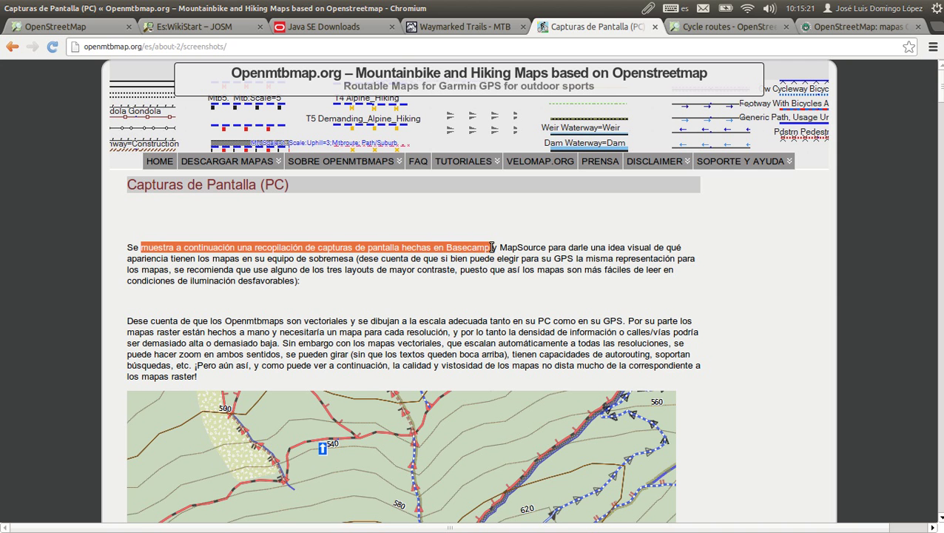
click(361, 253)
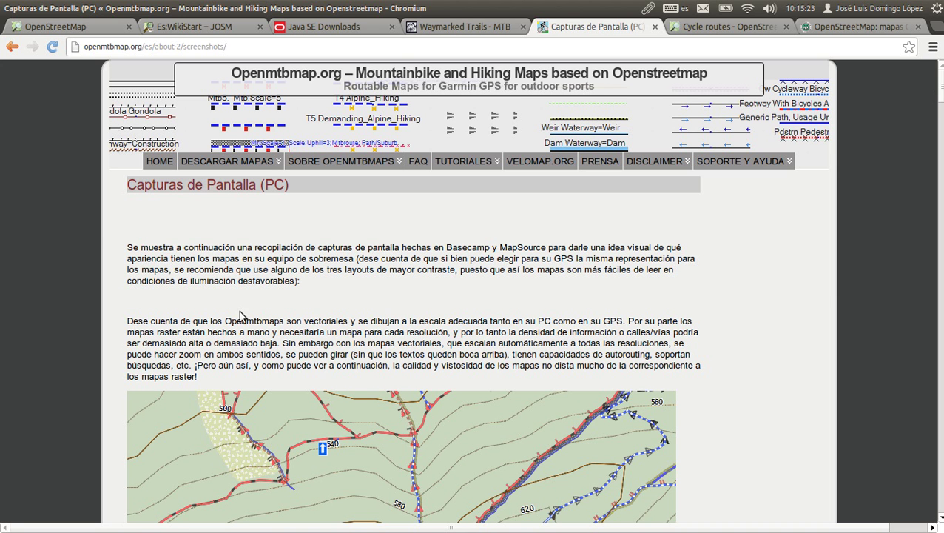
mouse_move(87, 6)
drag(146, 249, 491, 249)
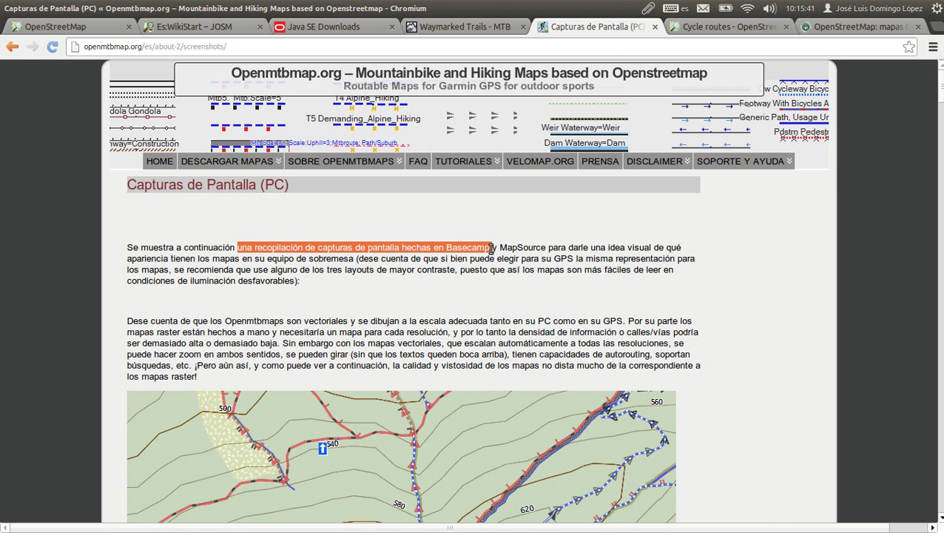
Step: Read the paragraph explaining that Openmtbmaps are vector maps, and view the Anningerhaus sample map below it
scroll(392, 299, down, 4)
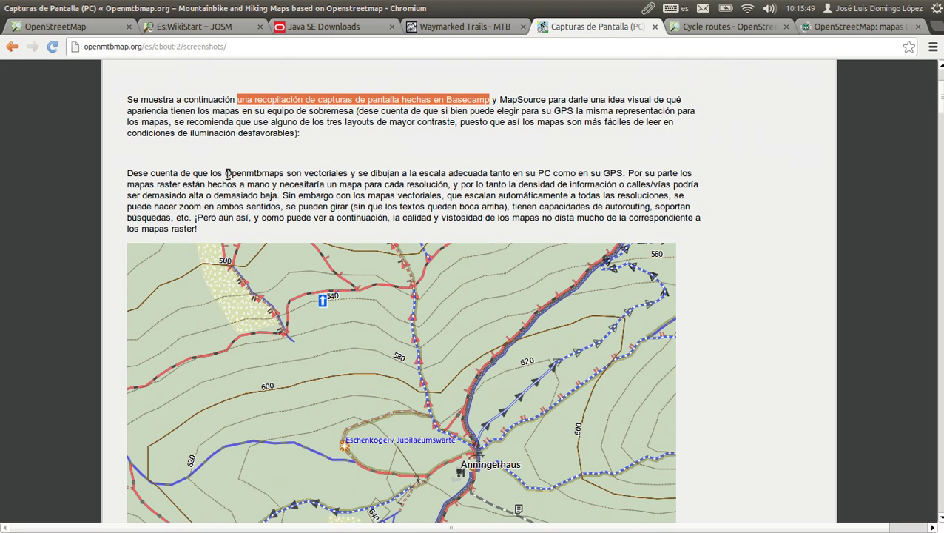
drag(226, 173, 276, 173)
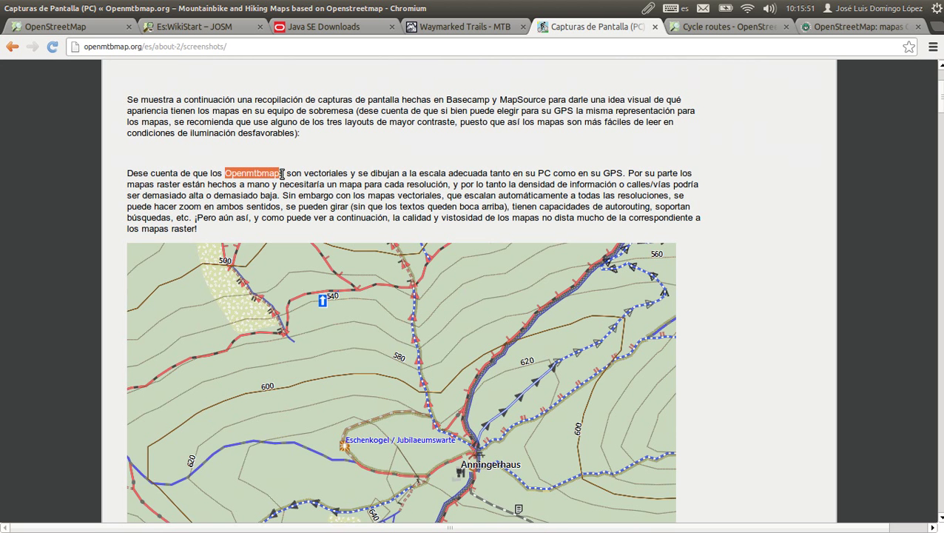
drag(288, 174, 348, 173)
click(348, 174)
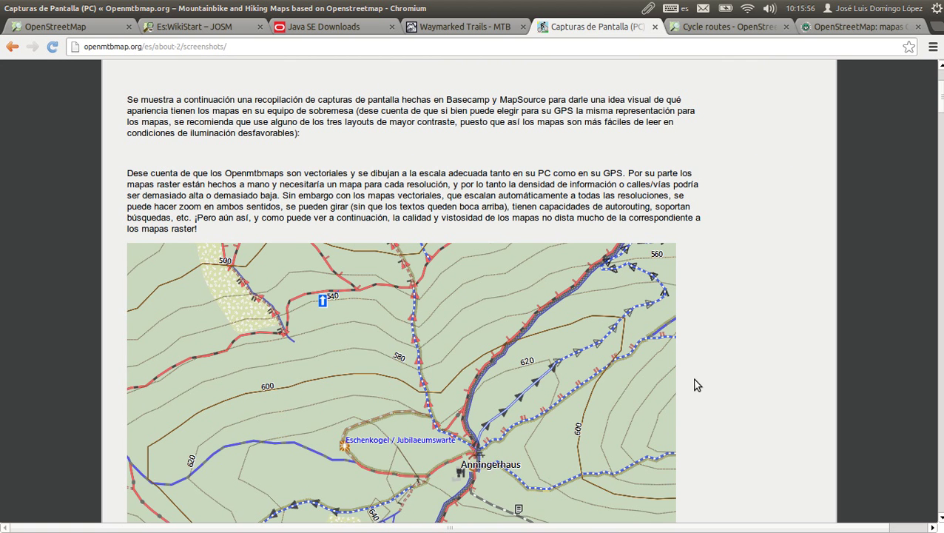
scroll(733, 388, down, 3)
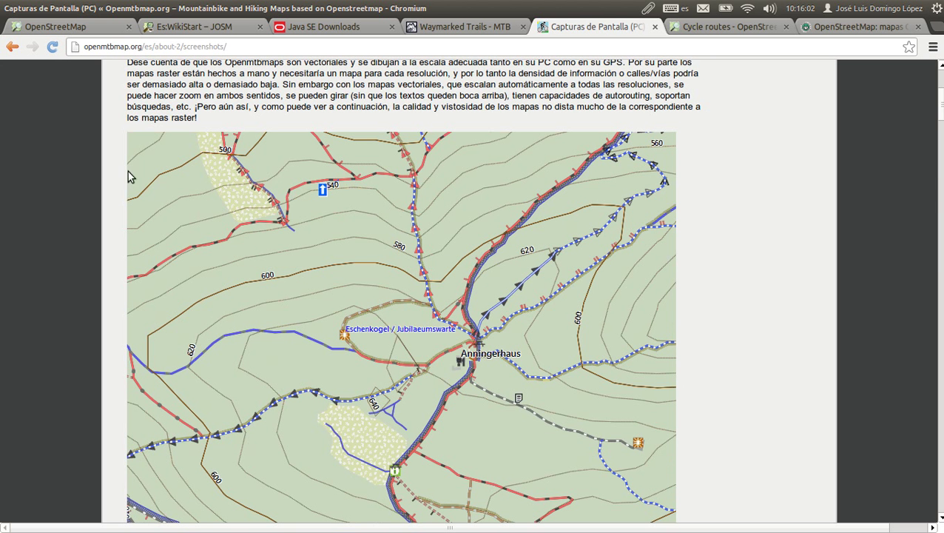
Step: Go back to the OpenStreetMap page and examine the cycle map from Puerto de Navacerrada to Bola del Mundo
click(80, 28)
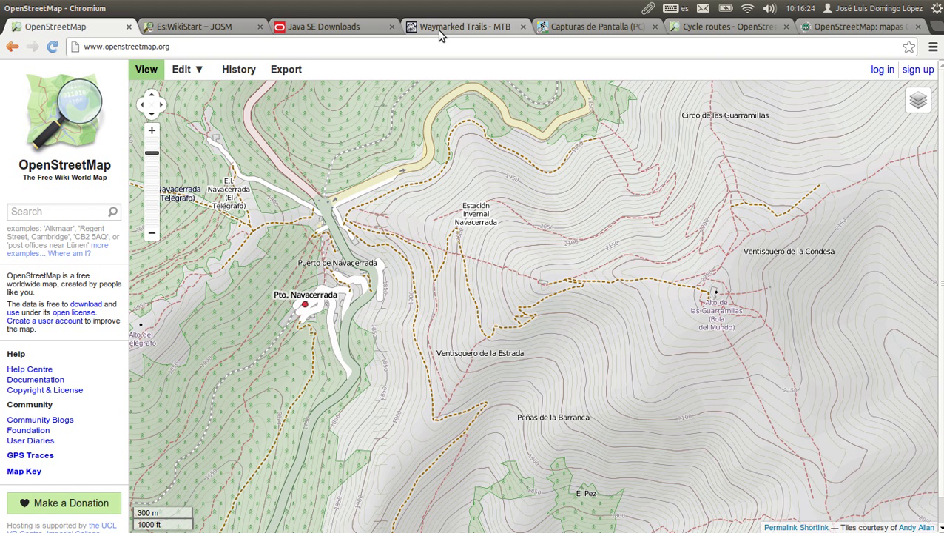
drag(455, 296, 398, 257)
drag(660, 225, 658, 269)
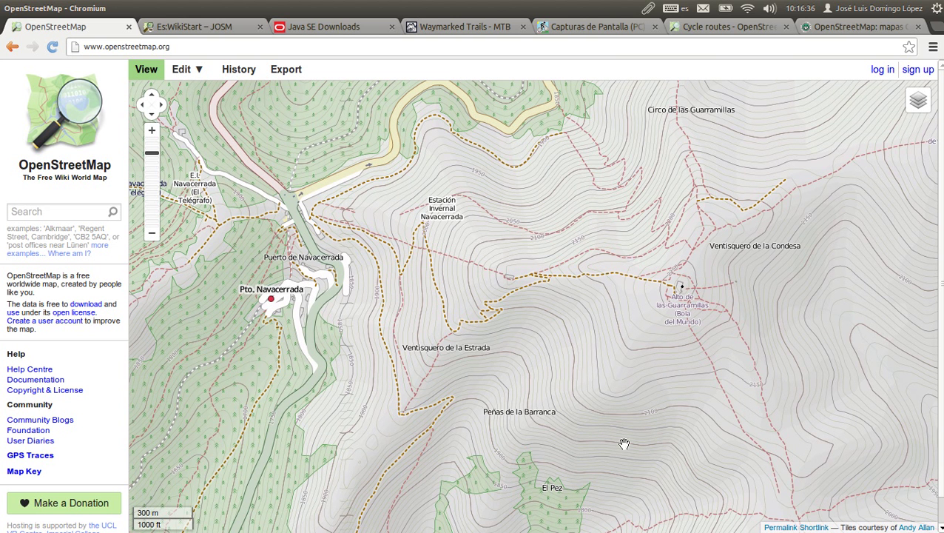
drag(712, 291, 707, 332)
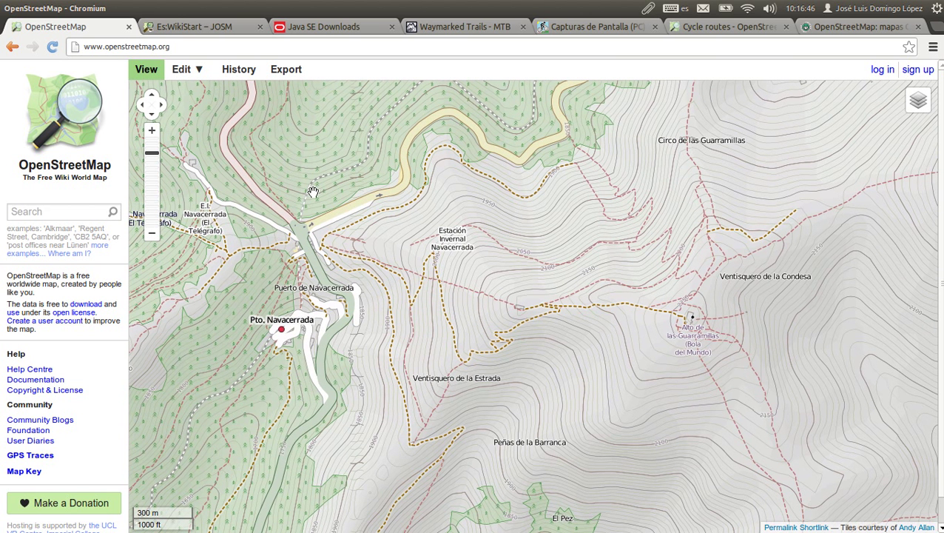
drag(311, 299, 436, 277)
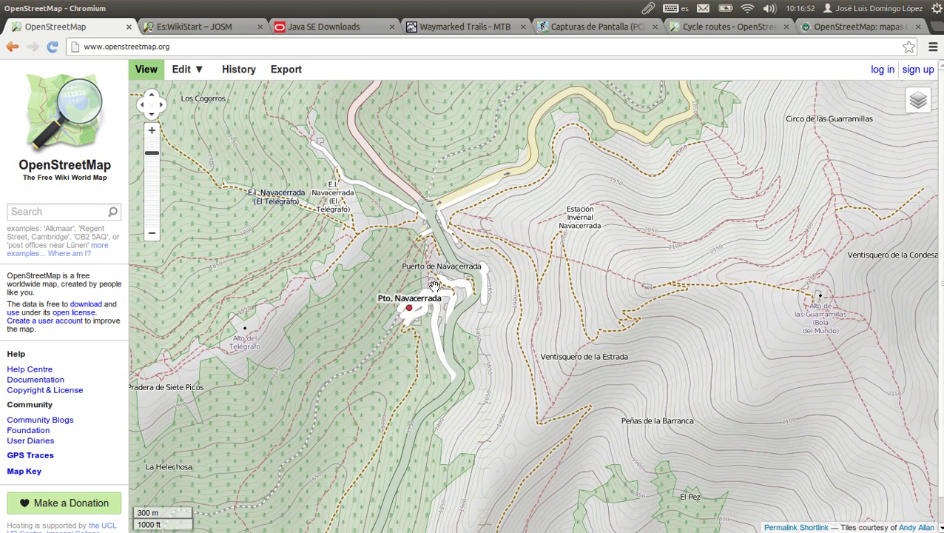
scroll(436, 268, up, 1)
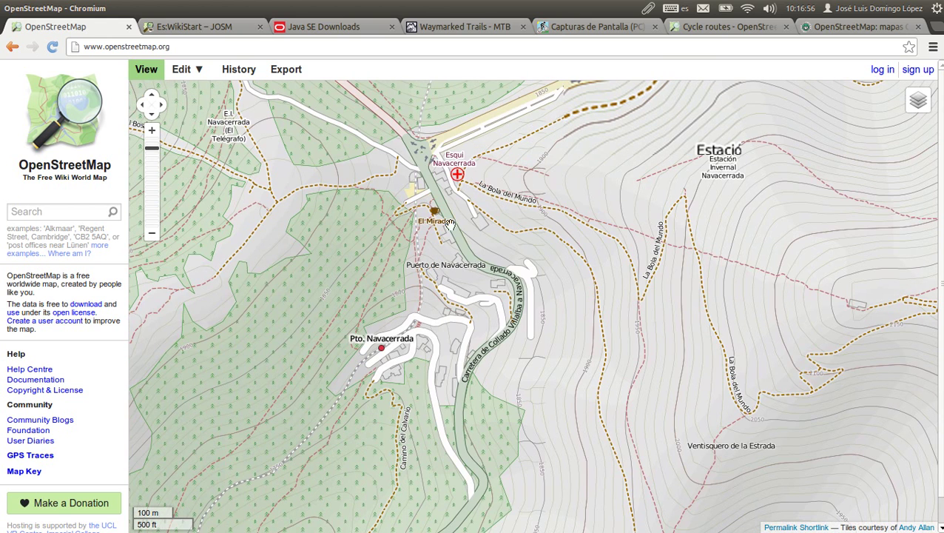
drag(438, 148, 406, 228)
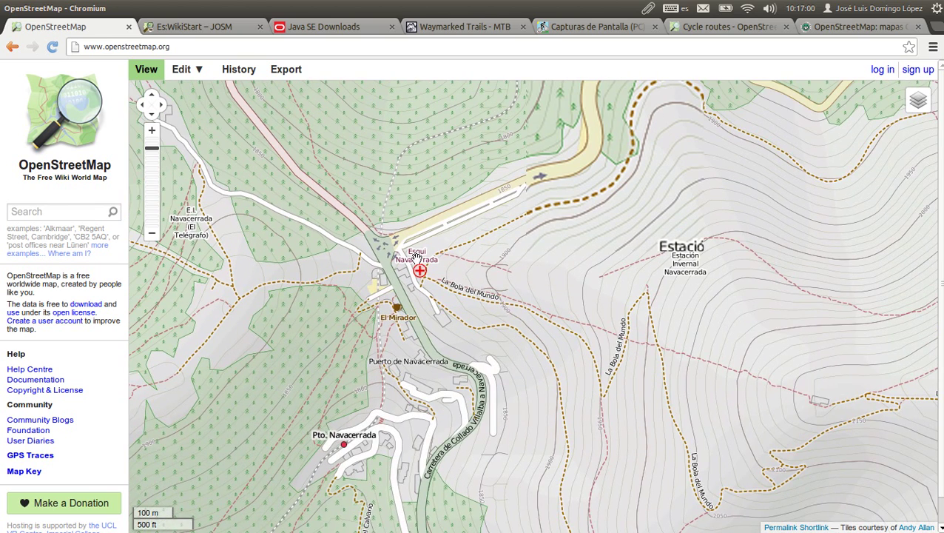
scroll(416, 254, down, 1)
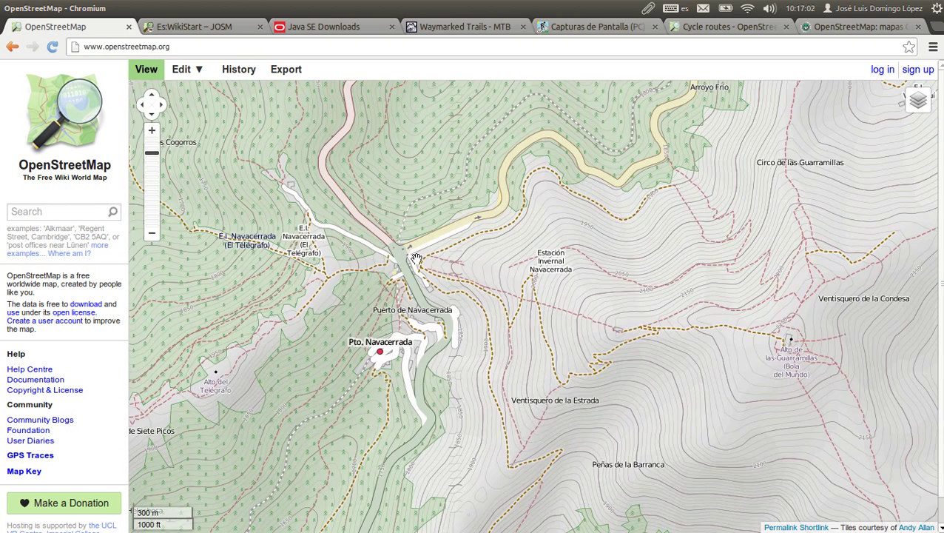
Step: Open the Spanish JOSM wiki start page and read the editor's description and its Java 1.6 requirement
click(189, 27)
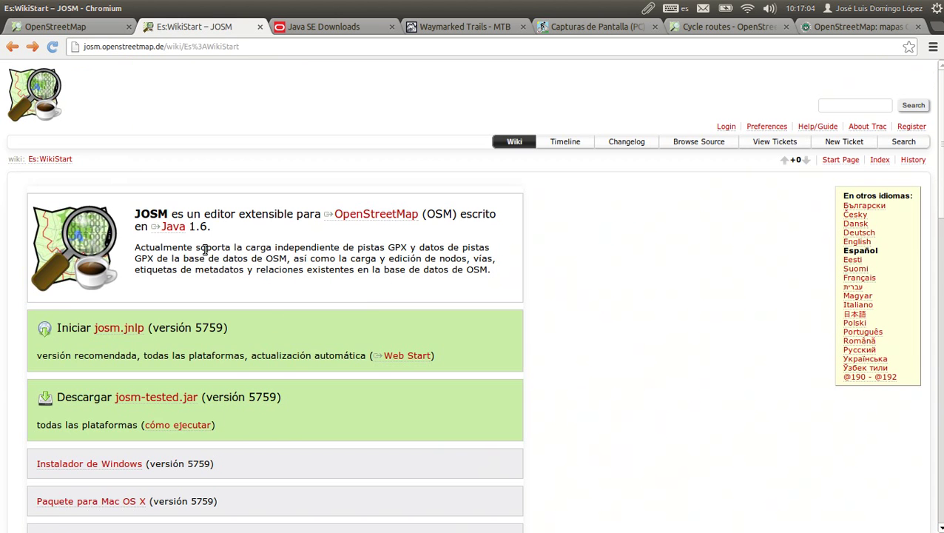
double_click(167, 213)
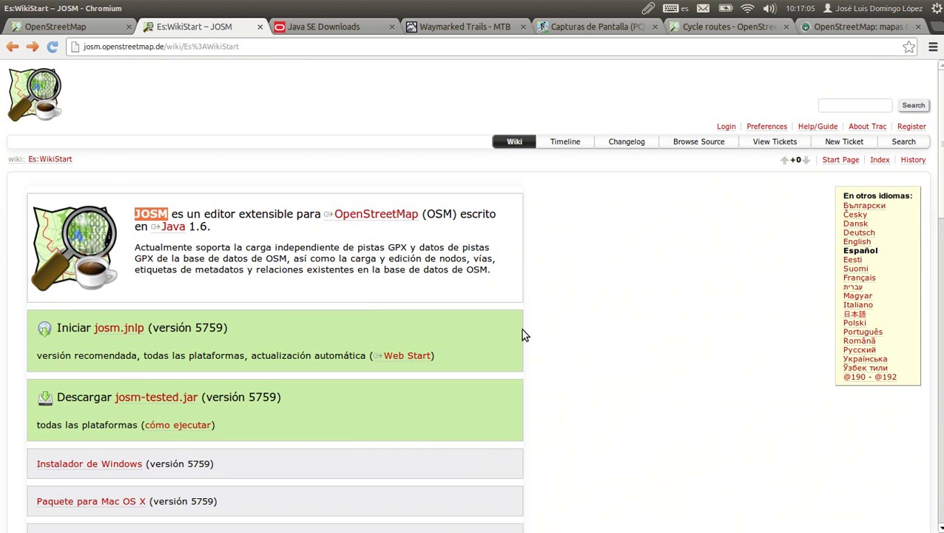
click(436, 271)
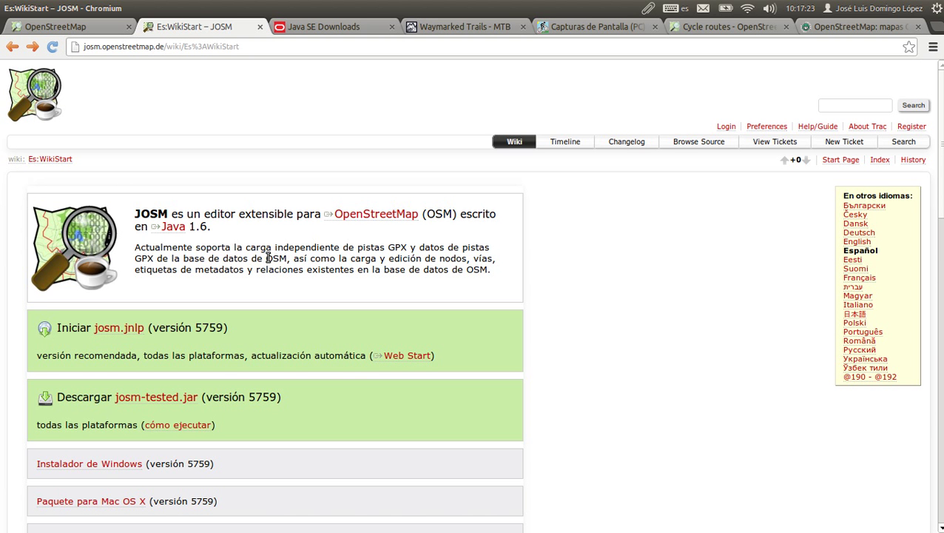
double_click(203, 225)
click(203, 226)
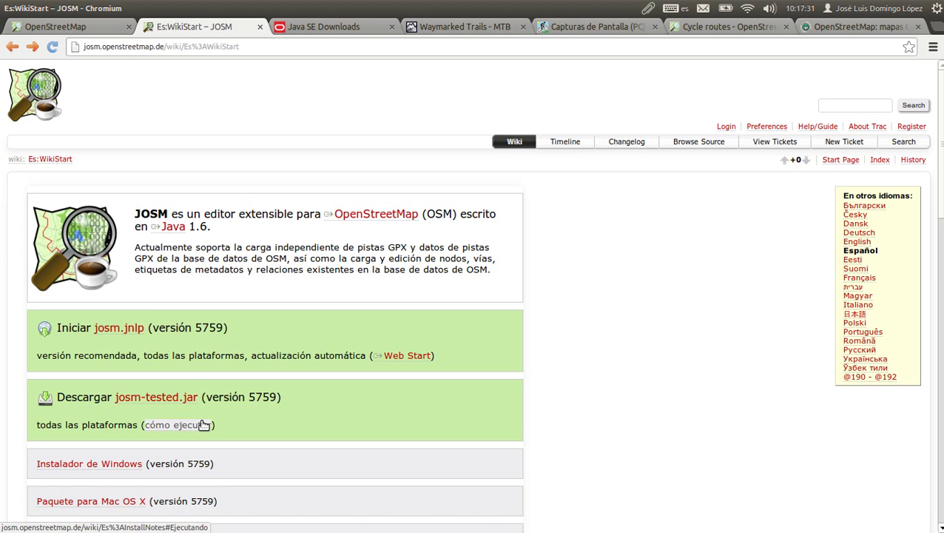
Step: Open the "cómo ejecutar" notes for josm-tested.jar and read the Microsoft Windows launch command
drag(277, 398, 252, 400)
click(252, 401)
click(160, 426)
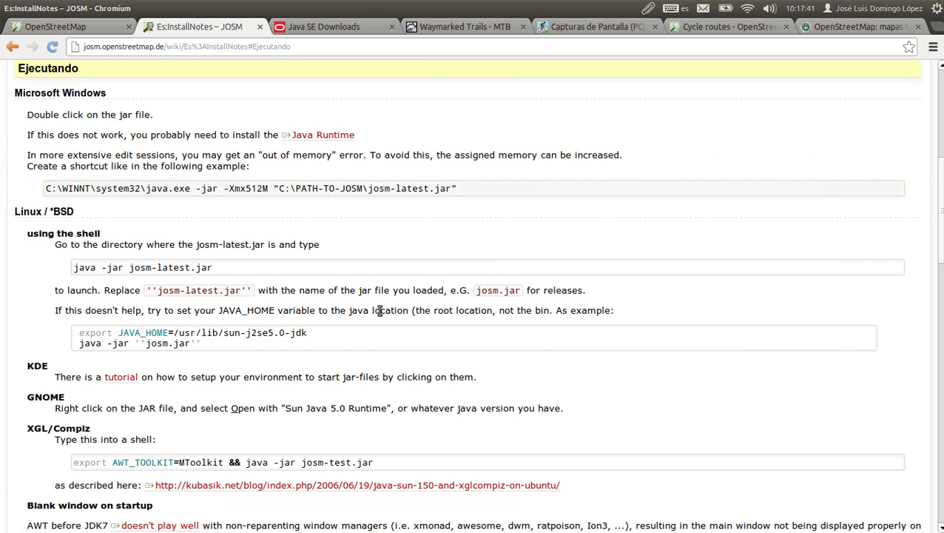
triple_click(196, 187)
click(518, 220)
Step: Show Oracle's Java SE Downloads page, where the Java runtime is offered
click(320, 28)
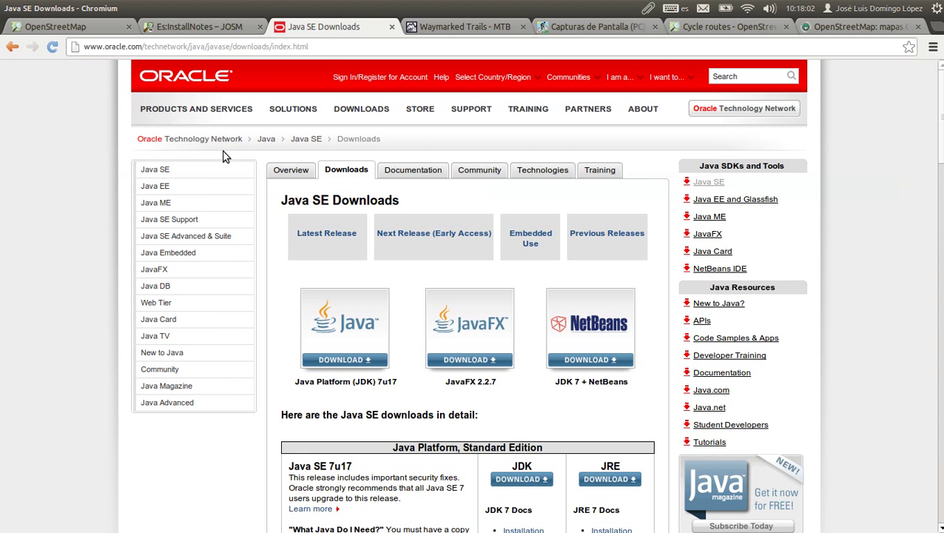
double_click(335, 203)
click(335, 204)
click(263, 296)
Step: Switch to the terminal's Console session, run the prepared command that launches /opt/josm/josm-stable-5759.jar with LANG=es_ES.UTF-8, and switch to JOSM
key(alt+Tab)
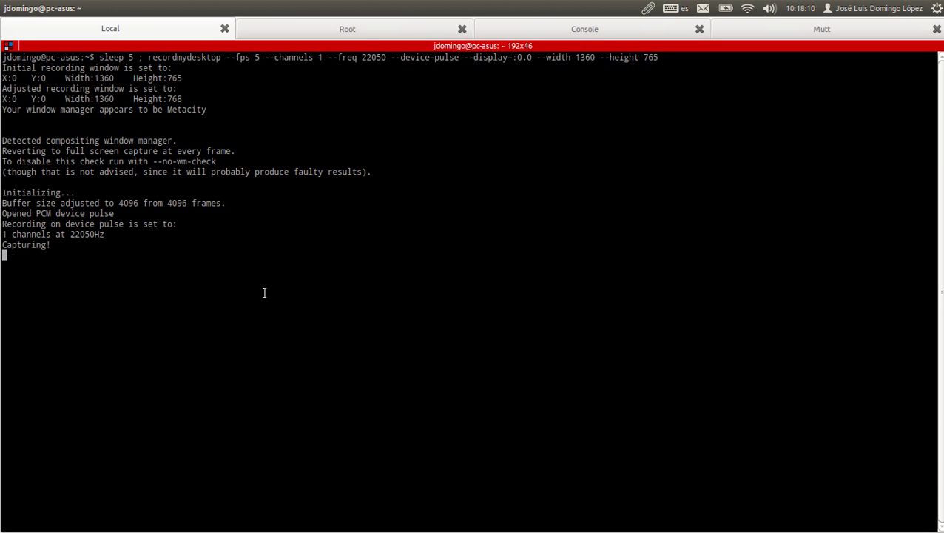
click(563, 29)
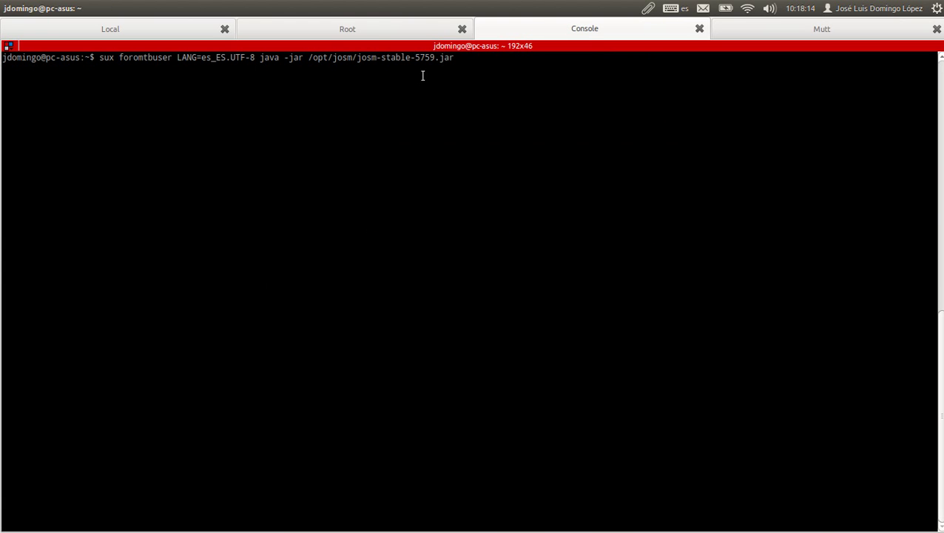
drag(454, 60, 444, 60)
drag(199, 60, 255, 62)
click(285, 193)
key(Return)
key(alt+Tab)
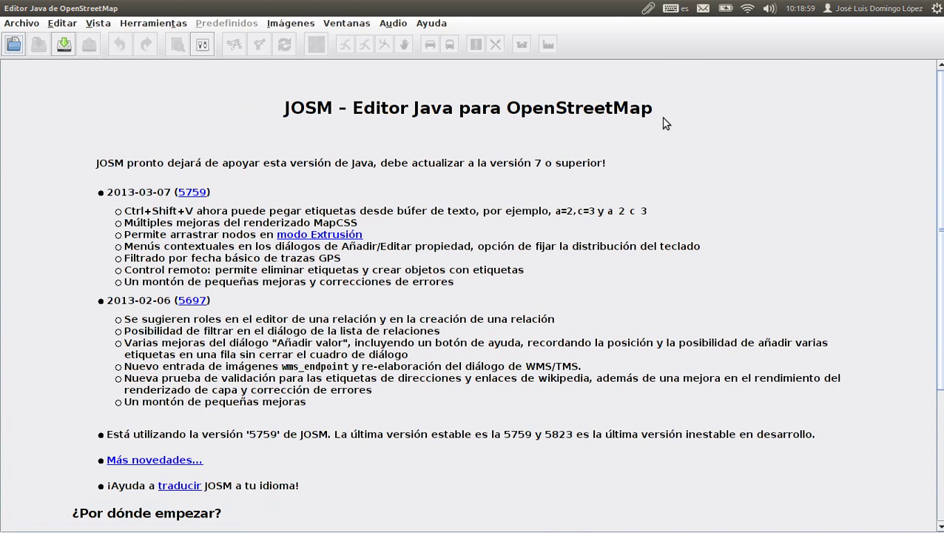
Step: Open JOSM's dialog for downloading OpenStreetMap data and reposition it over the start page
drag(659, 116, 522, 113)
click(506, 117)
click(65, 44)
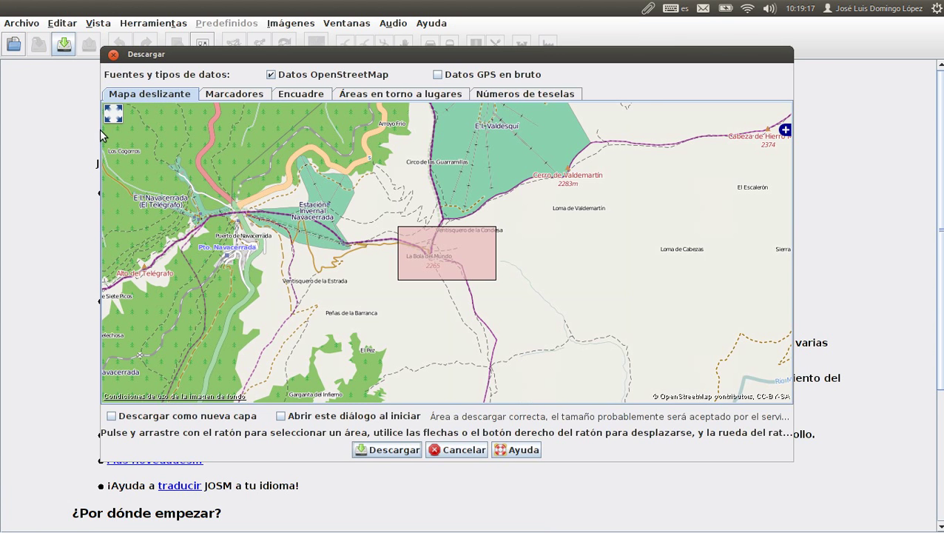
drag(112, 57, 140, 58)
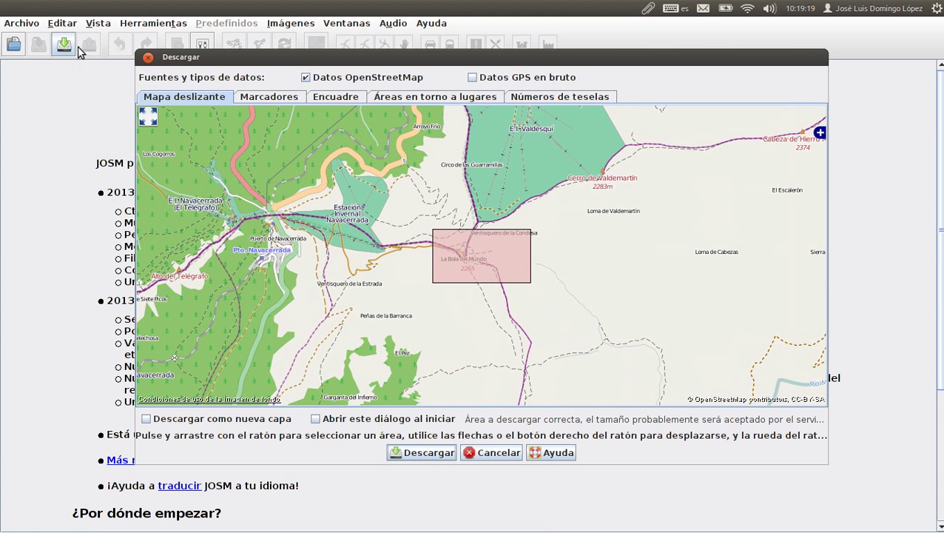
drag(259, 64, 227, 47)
Step: Explore the download map around La Bola del Mundo, from close detail out to the wider region and back
scroll(516, 300, up, 1)
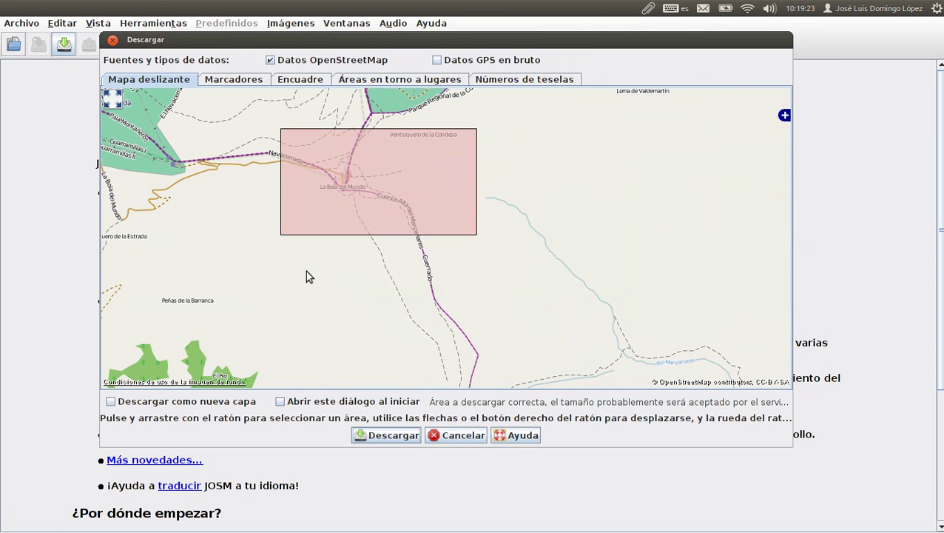
drag(256, 207, 331, 333)
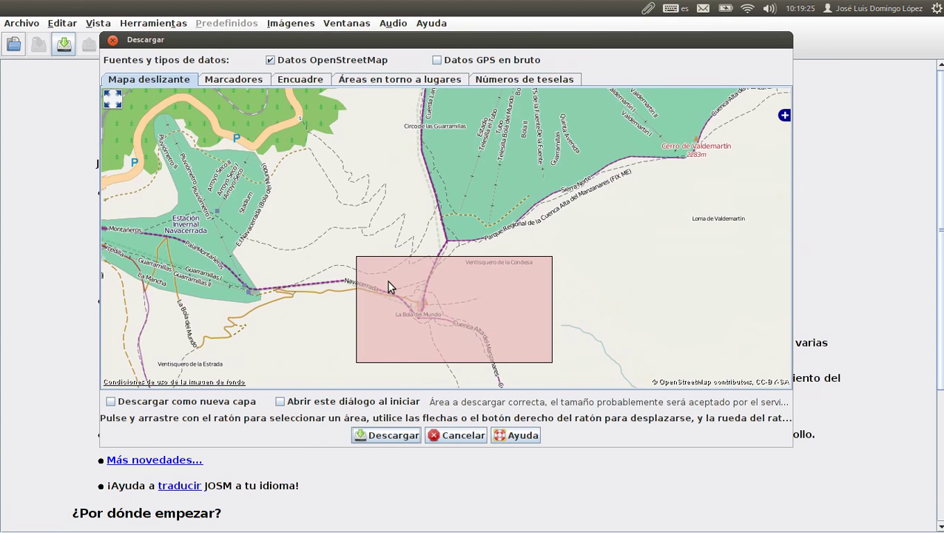
drag(387, 281, 476, 264)
scroll(368, 207, down, 1)
scroll(369, 213, down, 2)
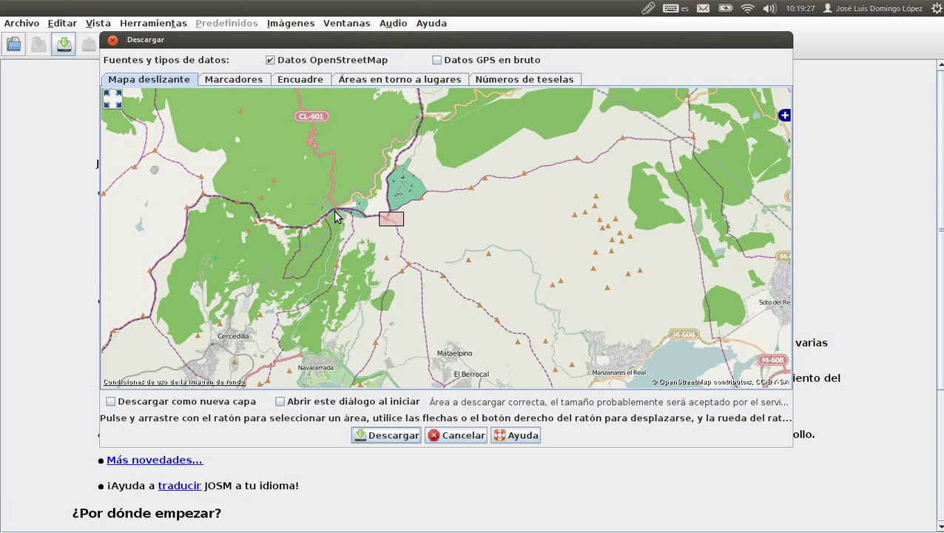
scroll(338, 214, down, 3)
scroll(333, 215, up, 4)
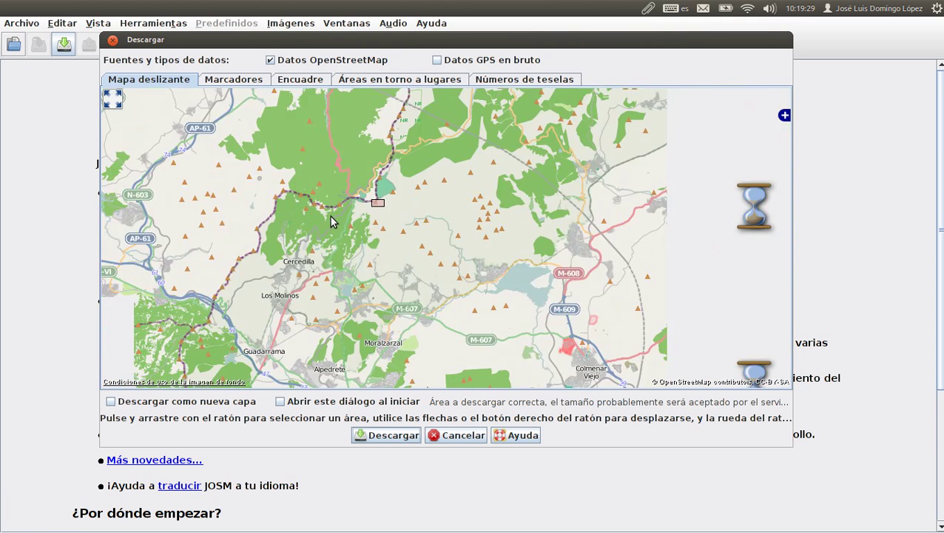
scroll(475, 226, up, 1)
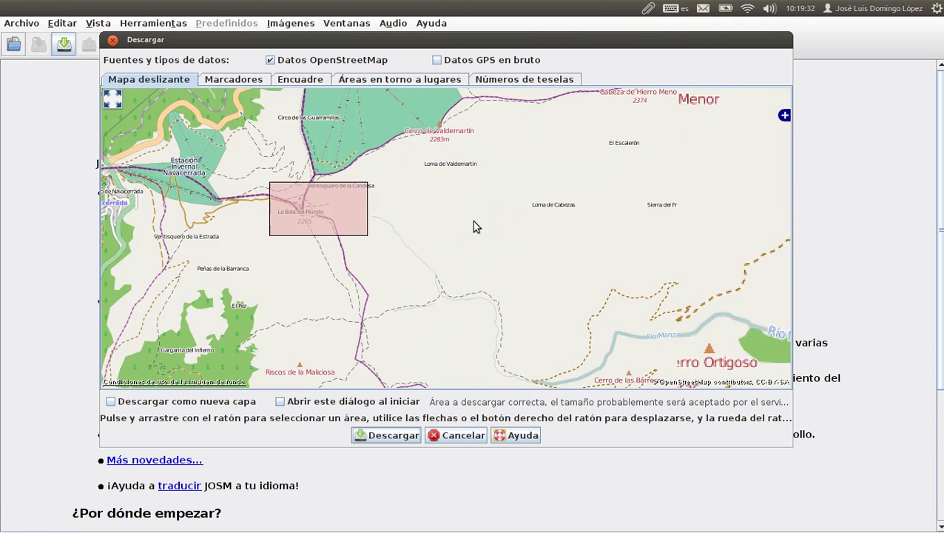
Step: Check the available background map sources, and mark a larger rectangular download area around La Bola del Mundo
click(784, 117)
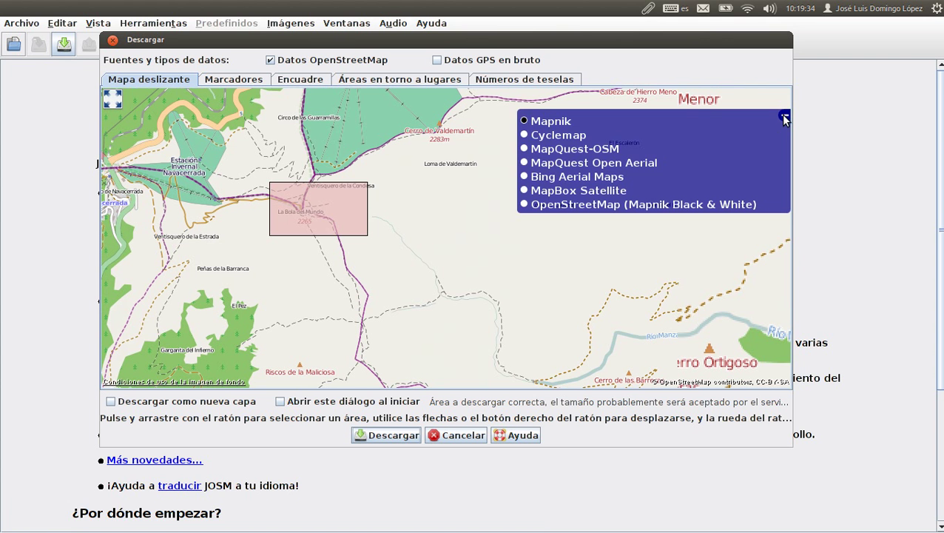
click(784, 116)
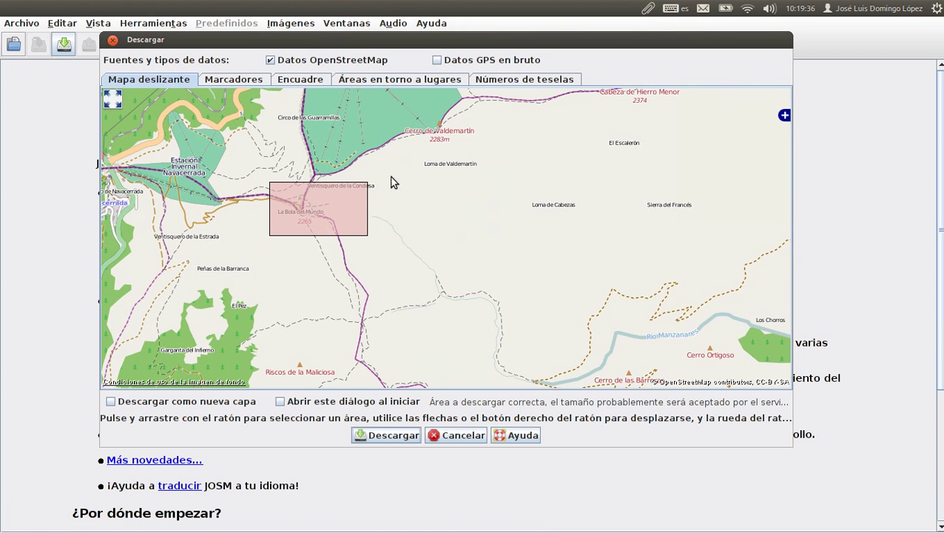
drag(392, 183, 452, 222)
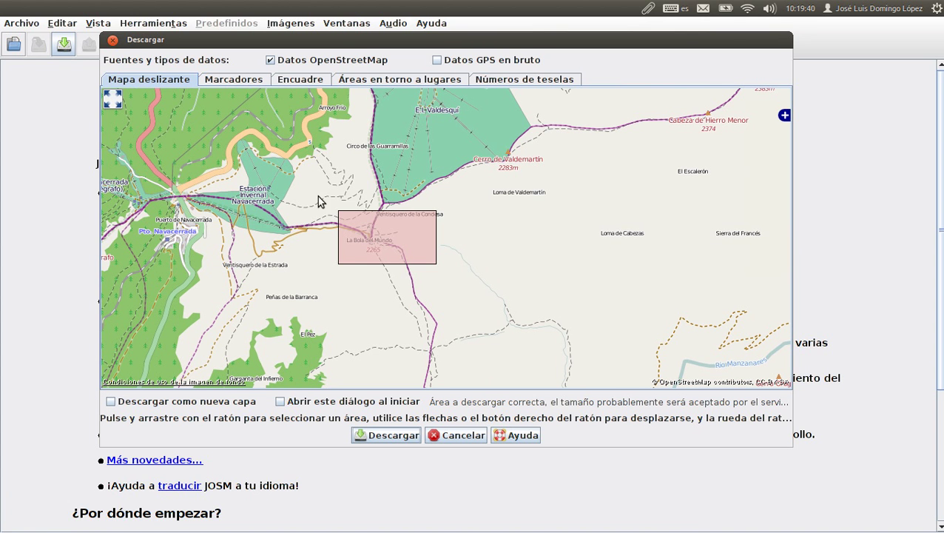
drag(311, 192, 464, 288)
scroll(391, 261, up, 1)
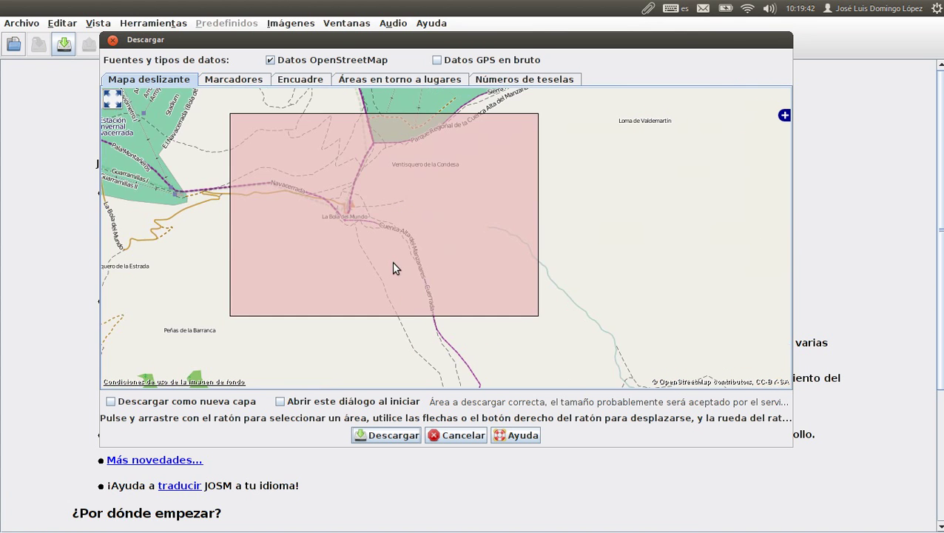
Step: Download the OpenStreetMap data for the marked area around La Bola del Mundo and check the extent of the downloaded zone
click(382, 436)
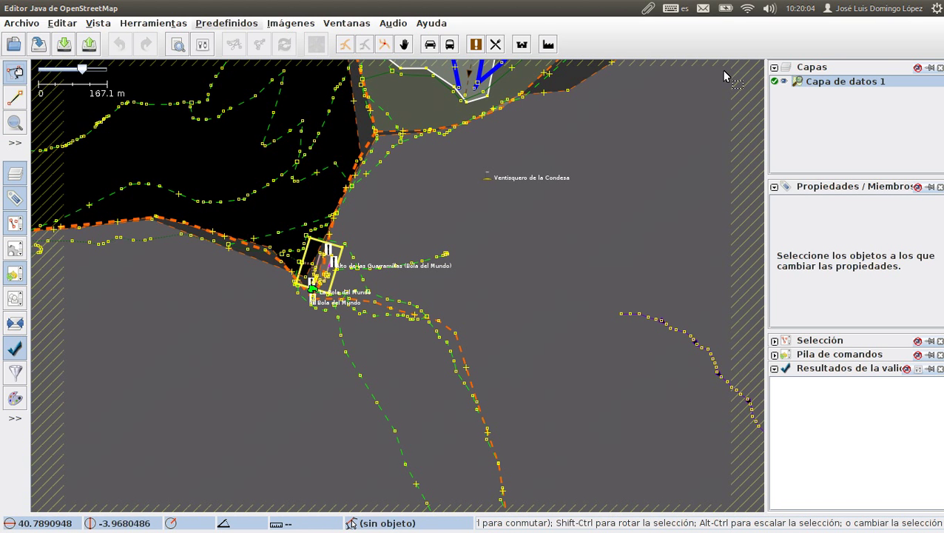
scroll(624, 266, down, 1)
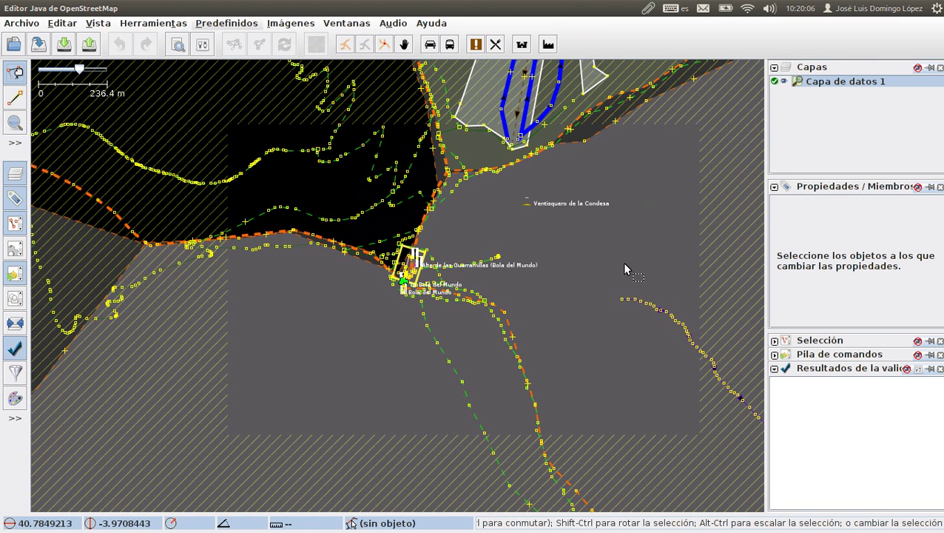
scroll(623, 269, down, 1)
drag(632, 343, 457, 344)
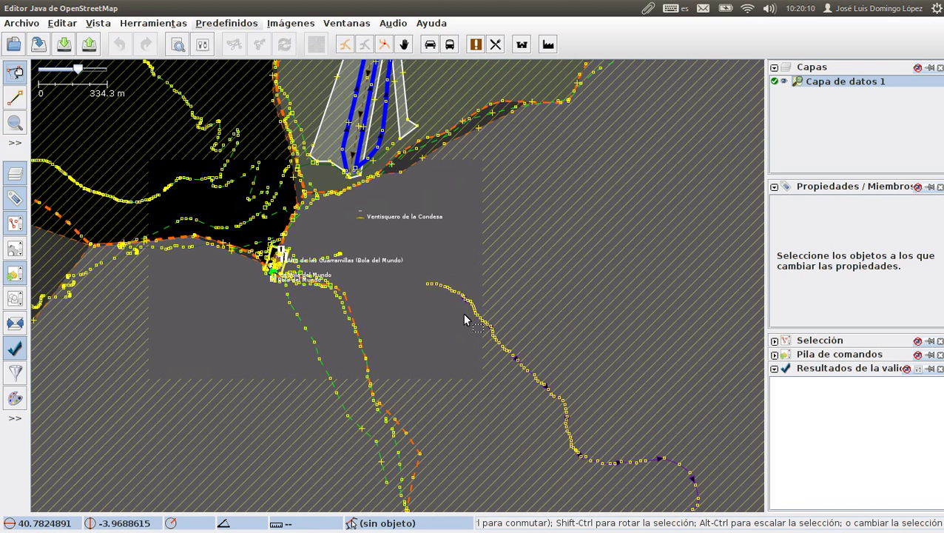
Step: Select the Río Manzanares stream and widen the side panels so its tag keys and values are readable
click(654, 459)
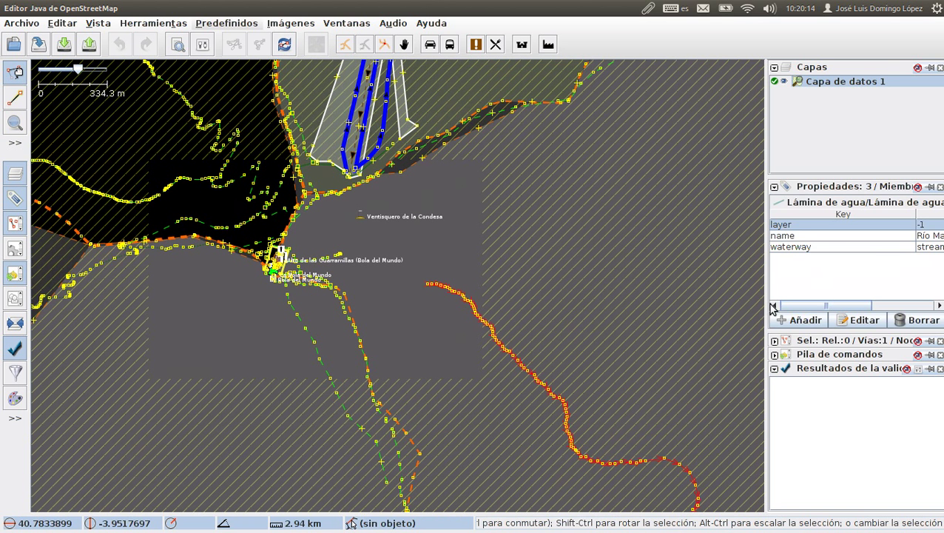
drag(771, 306, 707, 306)
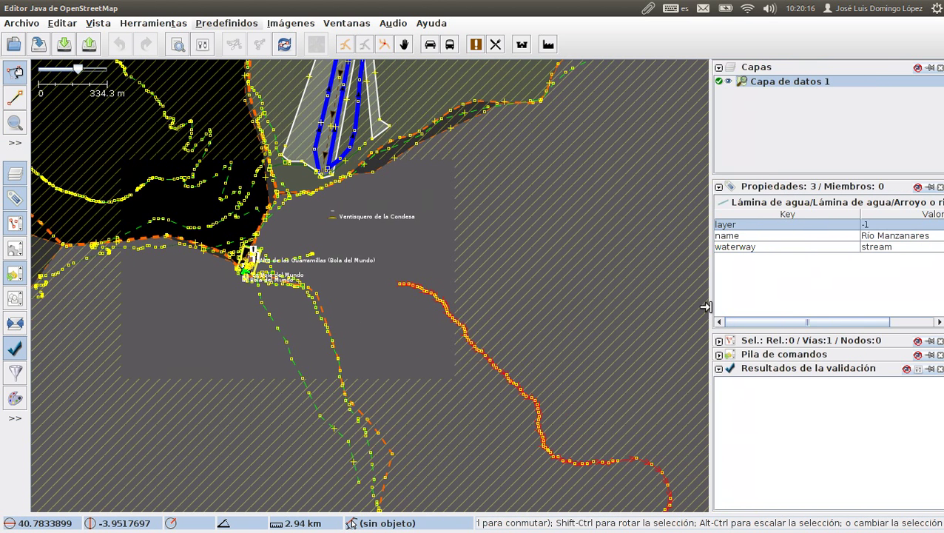
scroll(393, 285, up, 1)
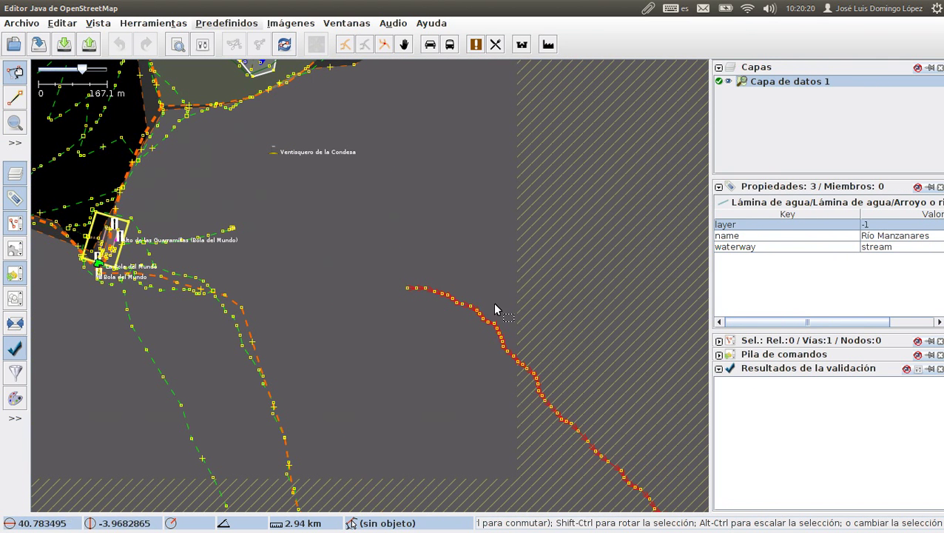
Step: Reselect the Río Manzanares way to examine its tags and the nodes that form its line, and clear the selection
click(357, 284)
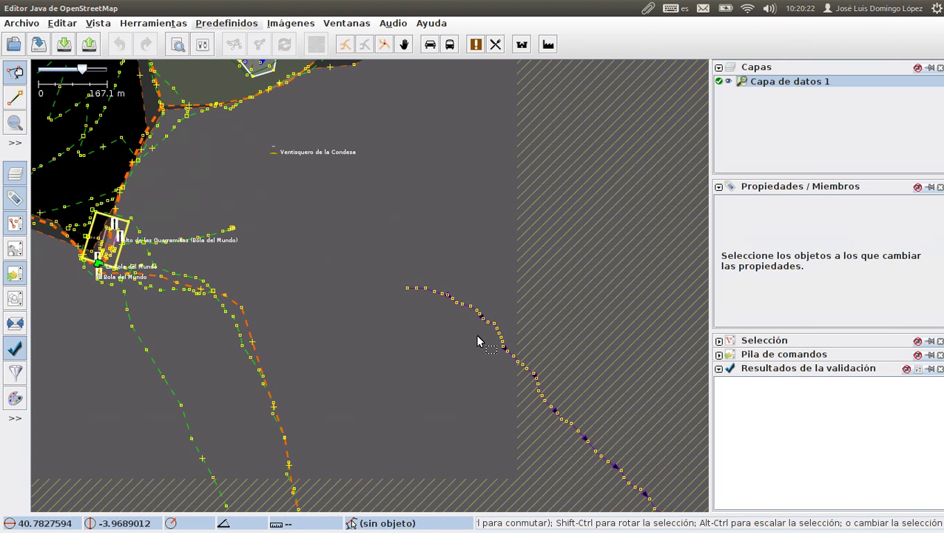
click(423, 291)
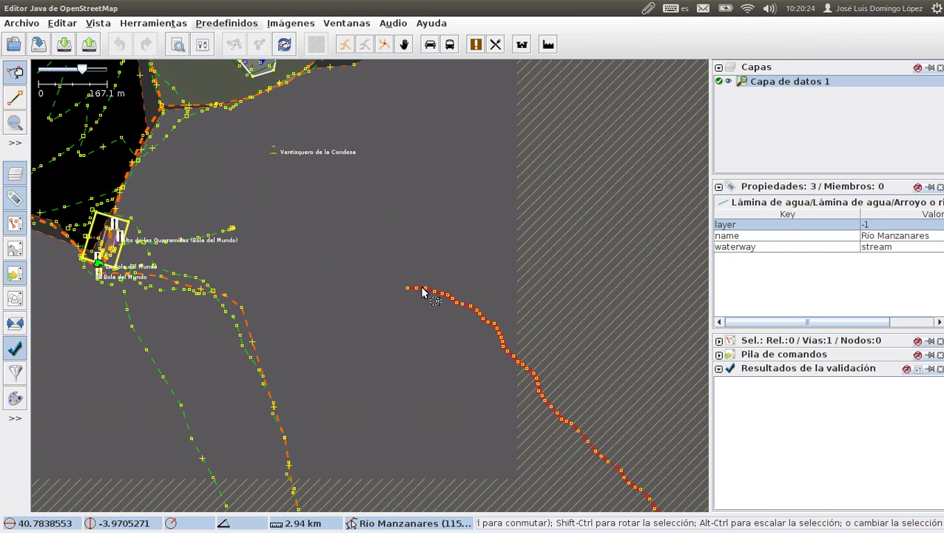
mouse_move(867, 235)
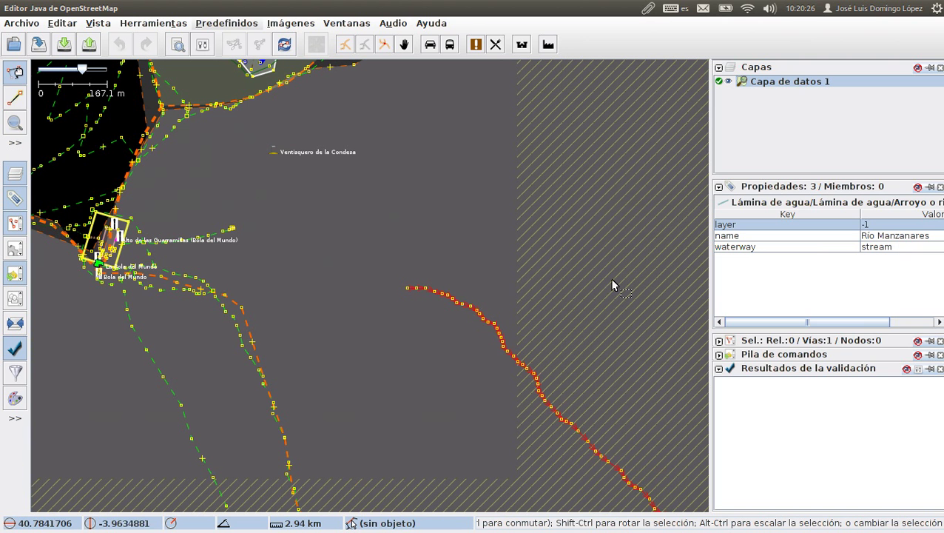
drag(395, 321, 409, 305)
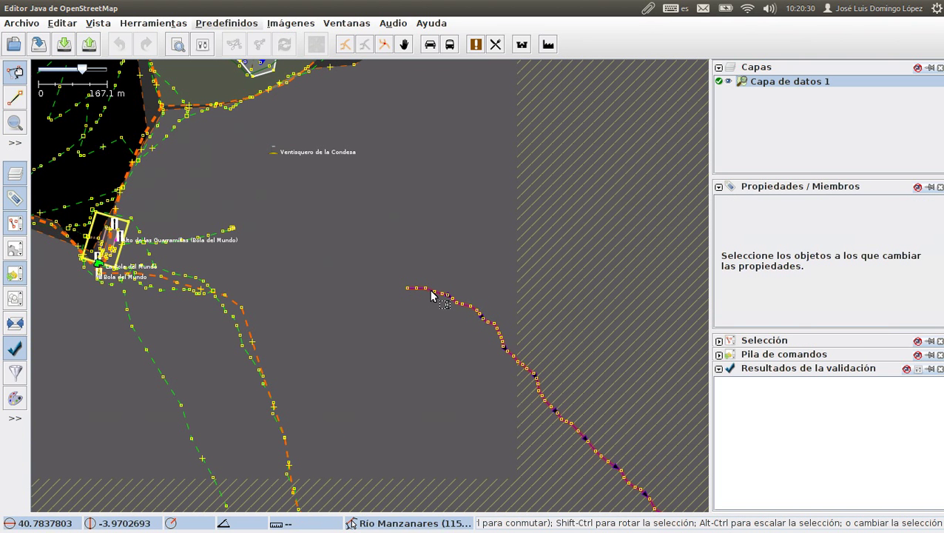
click(424, 292)
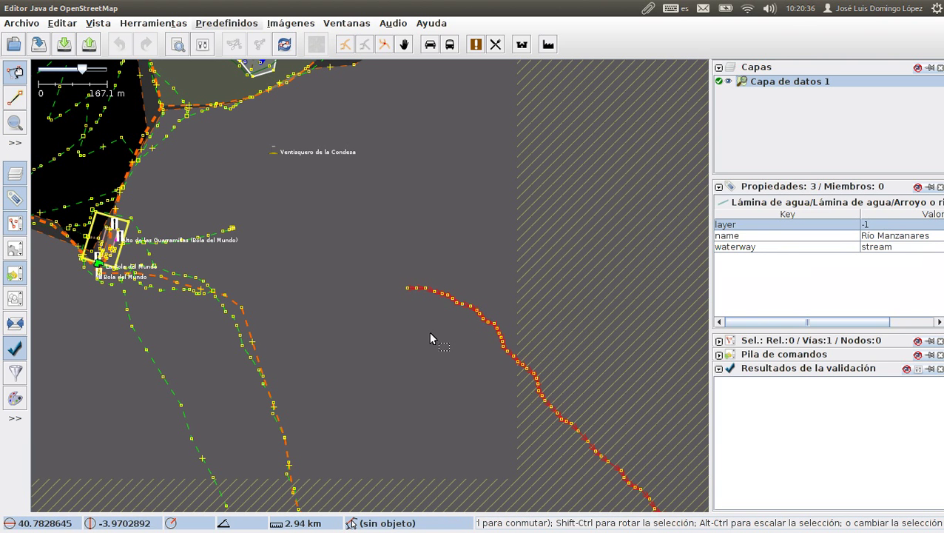
scroll(539, 396, up, 4)
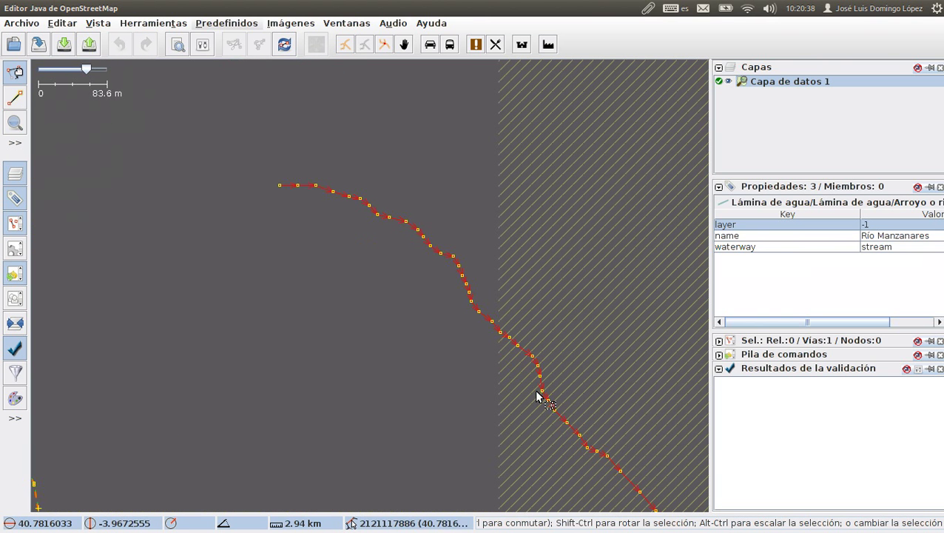
click(455, 356)
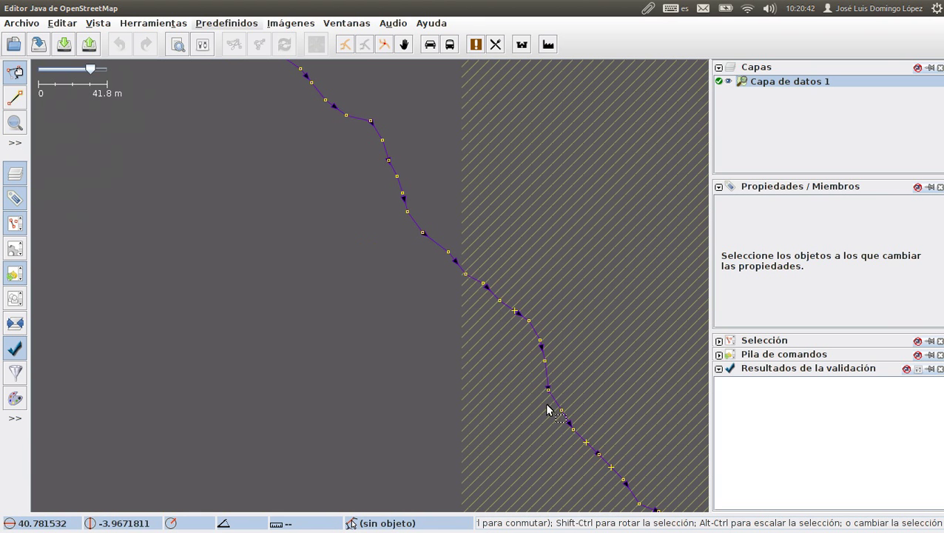
Step: Trace the stream back to its source and survey the downloaded ways around La Bola del Mundo
scroll(207, 250, down, 1)
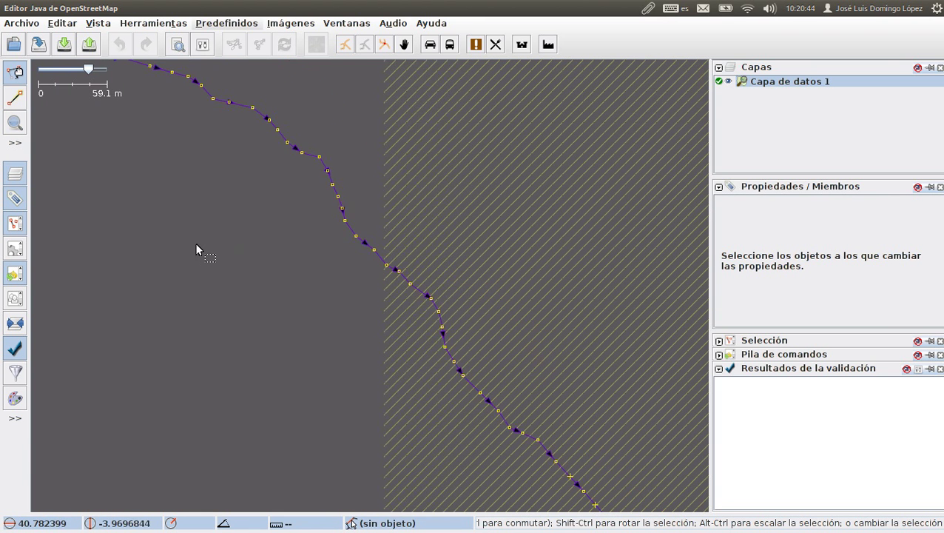
drag(169, 244, 449, 308)
scroll(247, 281, down, 1)
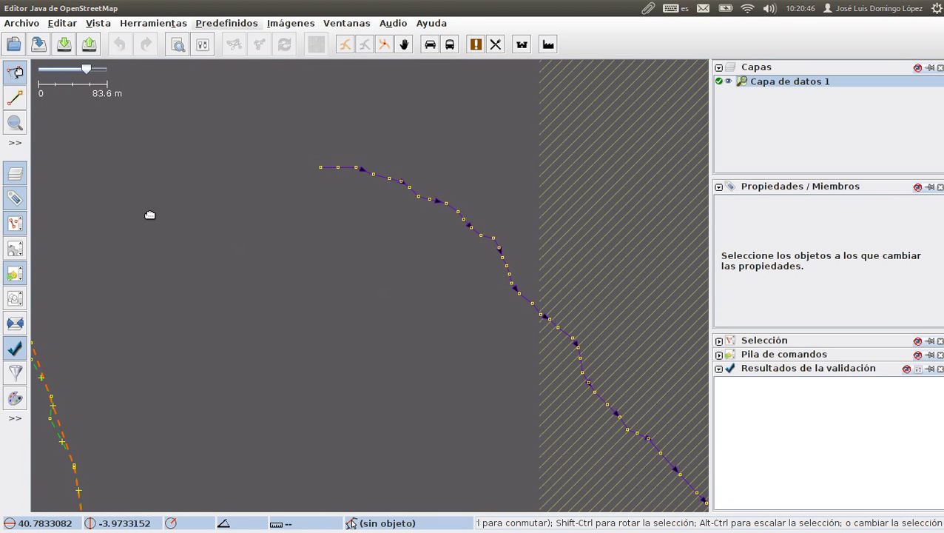
drag(149, 213, 402, 254)
scroll(360, 260, down, 1)
drag(228, 287, 411, 331)
drag(459, 288, 455, 316)
scroll(456, 316, down, 1)
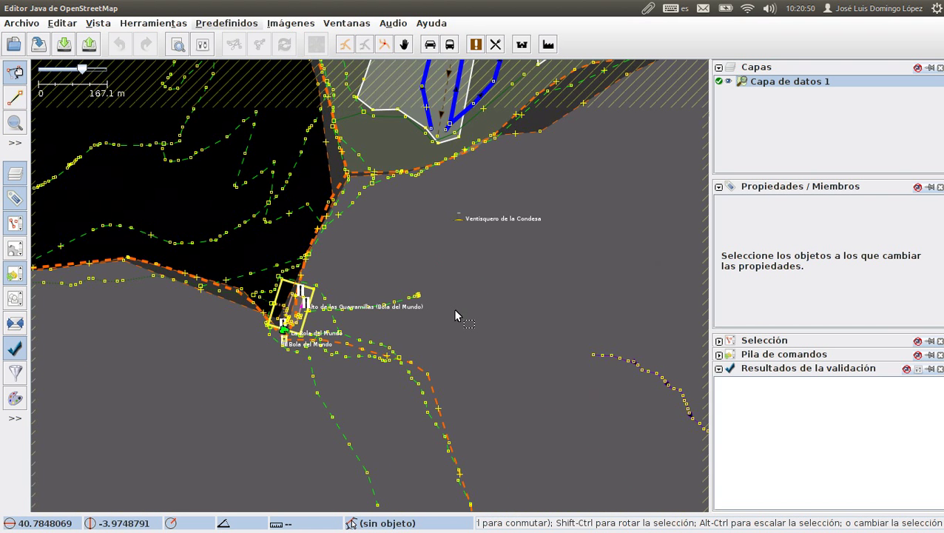
drag(248, 353, 381, 280)
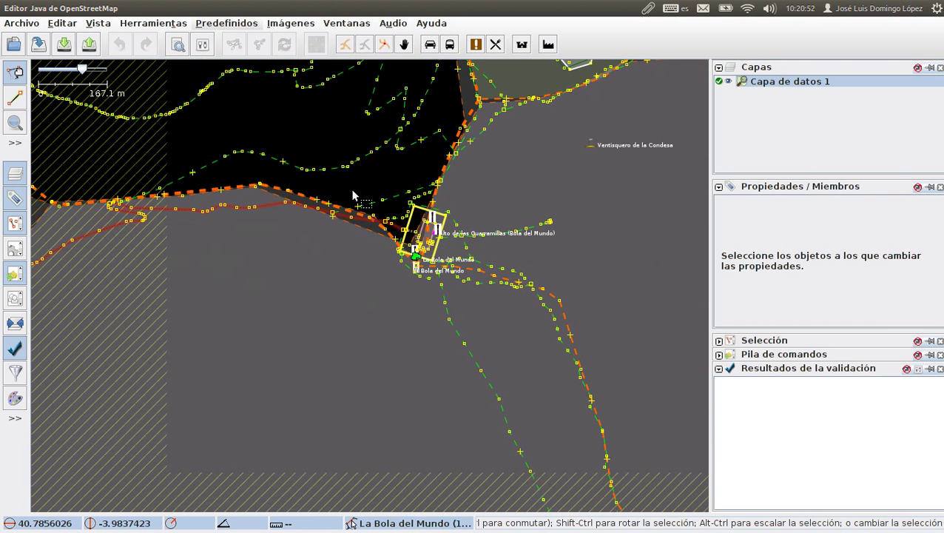
Step: Examine the ways at close range along the approach to the fenced building at La Bola del Mundo
scroll(337, 195, up, 6)
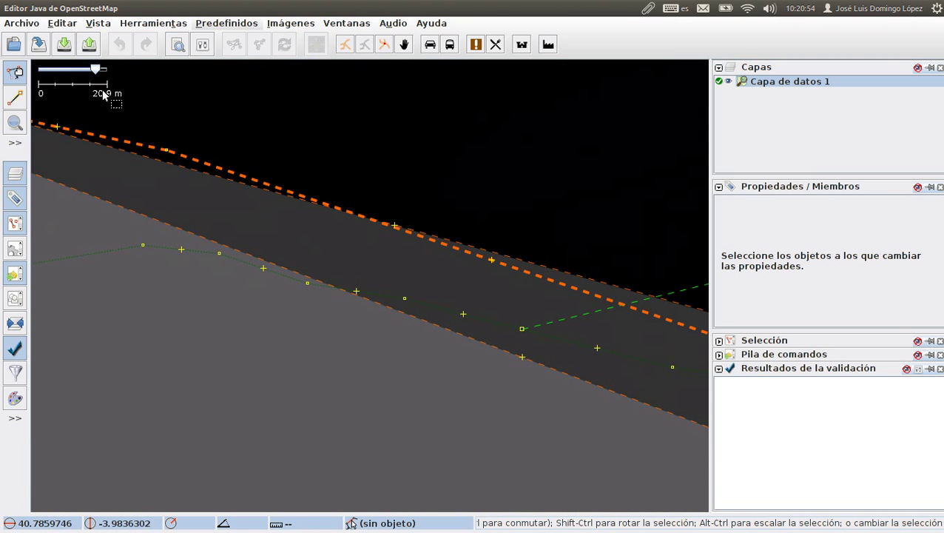
drag(351, 337, 175, 268)
drag(430, 358, 217, 256)
drag(407, 352, 305, 288)
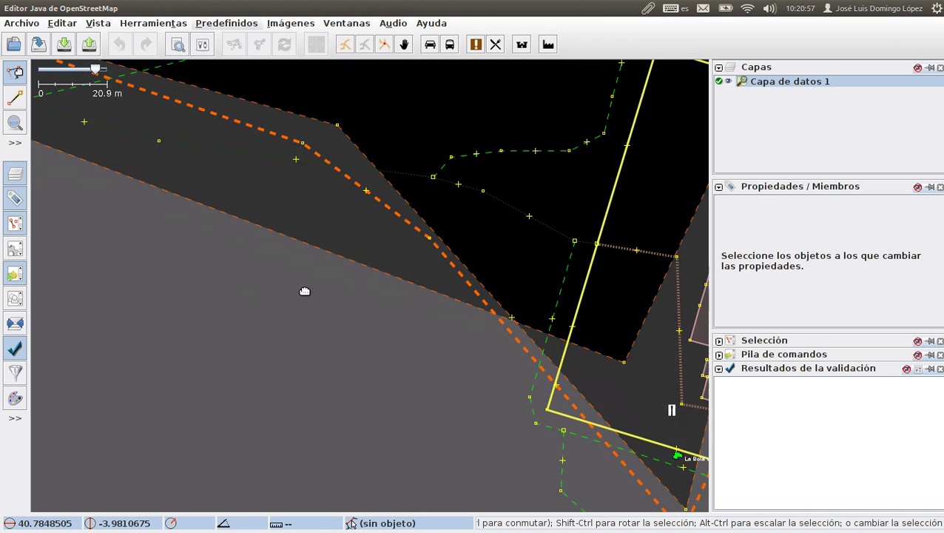
drag(437, 344, 312, 298)
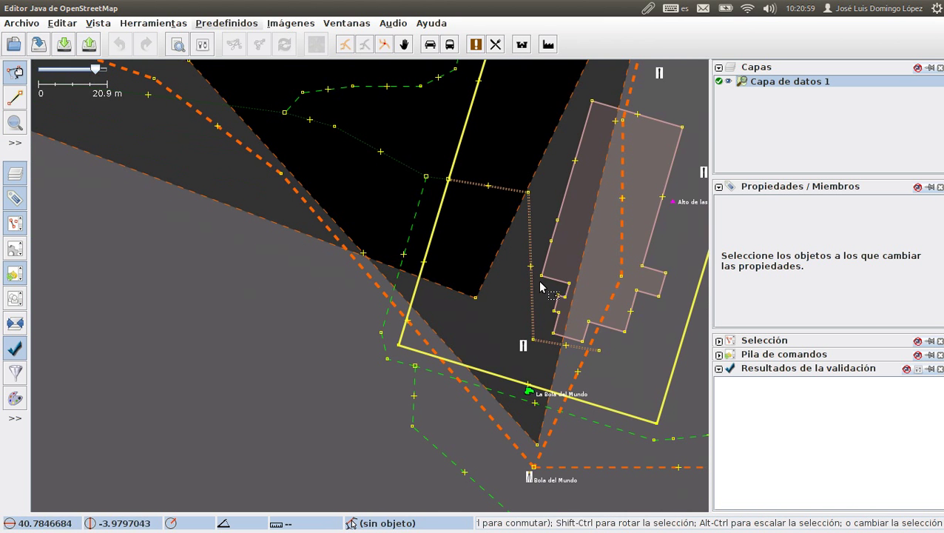
drag(544, 208, 363, 274)
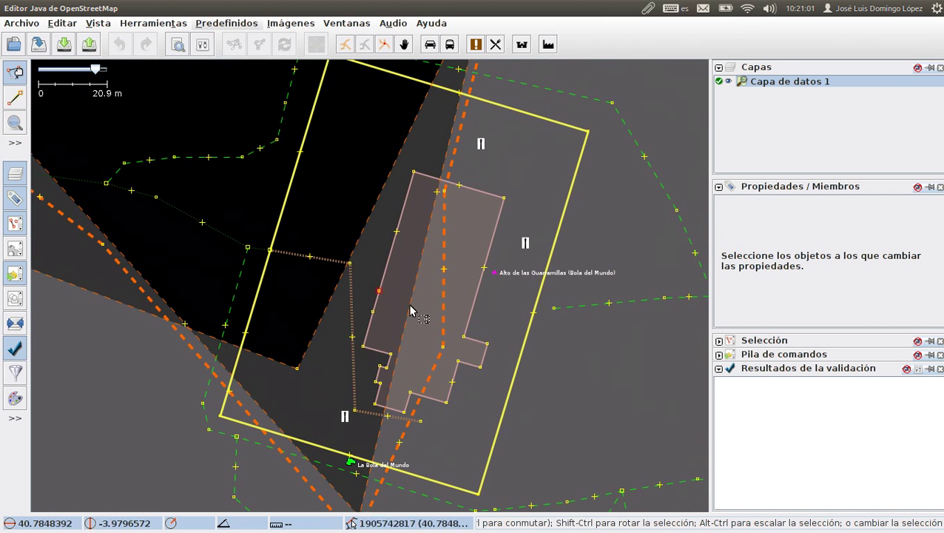
Step: Inspect the tags of the building, its surrounding fence and the nearby paths at La Bola del Mundo
click(483, 286)
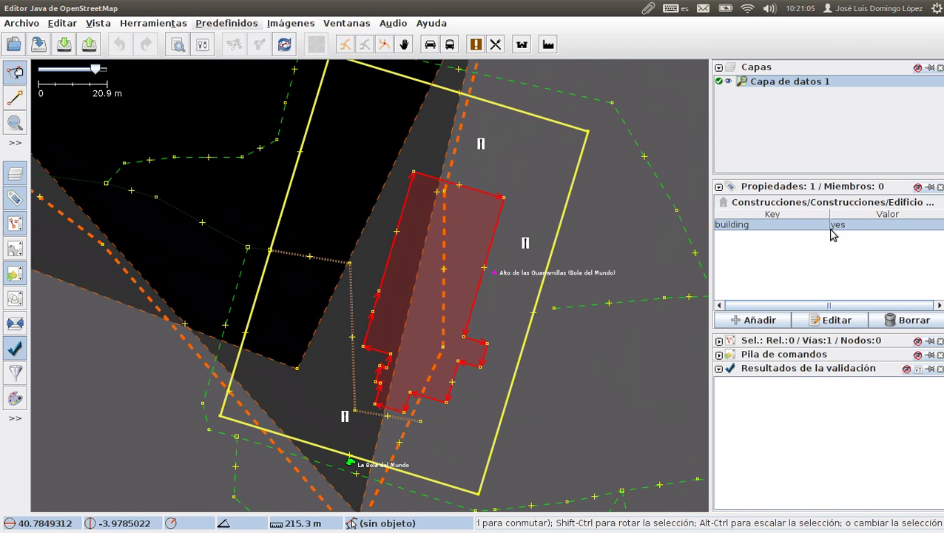
click(525, 345)
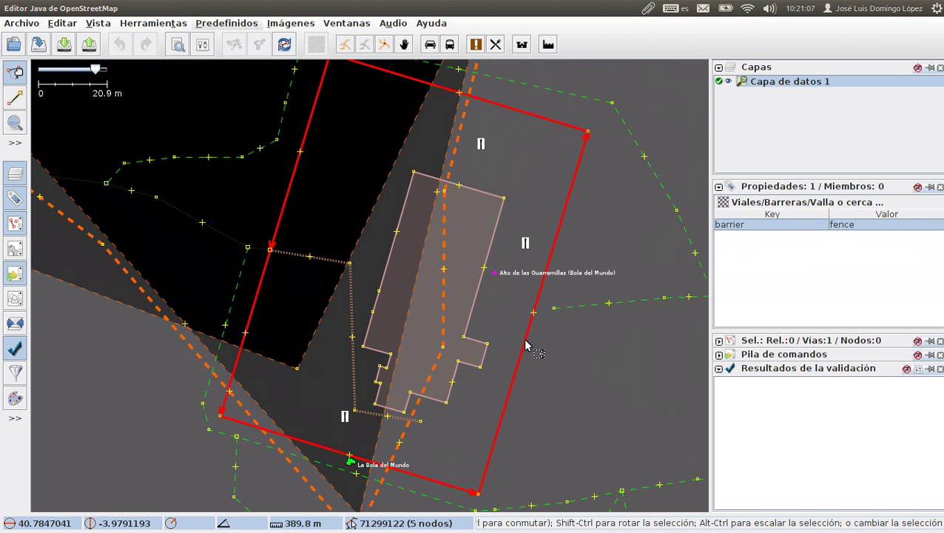
click(619, 302)
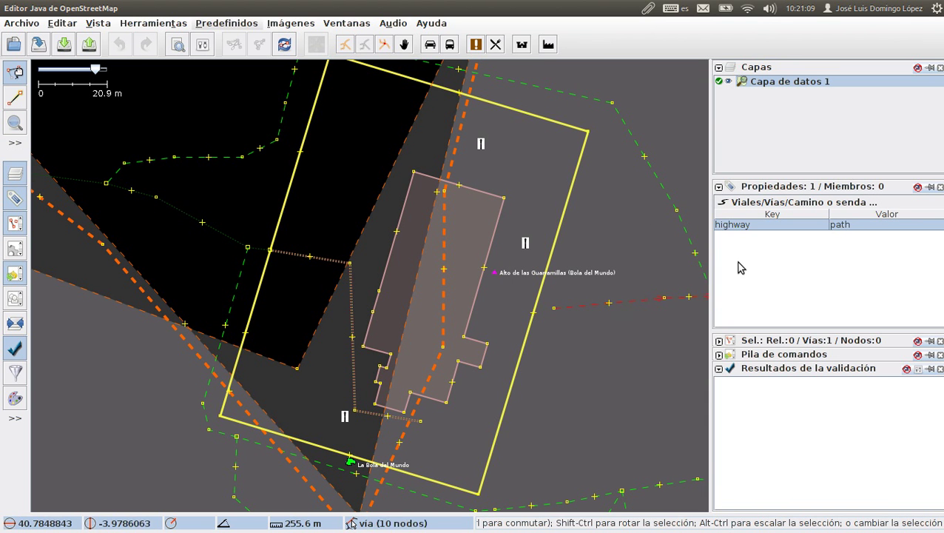
click(671, 185)
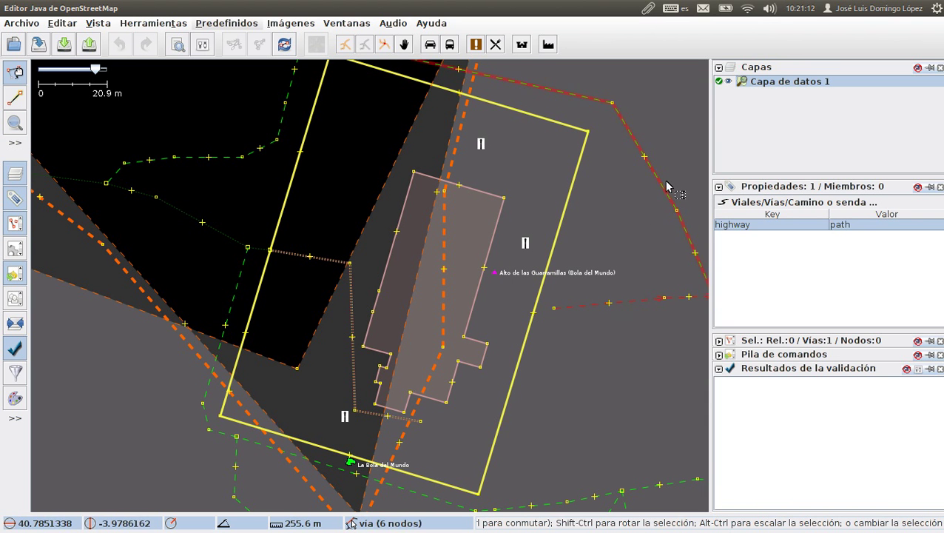
Step: Inspect the tags of the La Bola del Mundo track, including surface and tracktype, and clear the selection
click(164, 210)
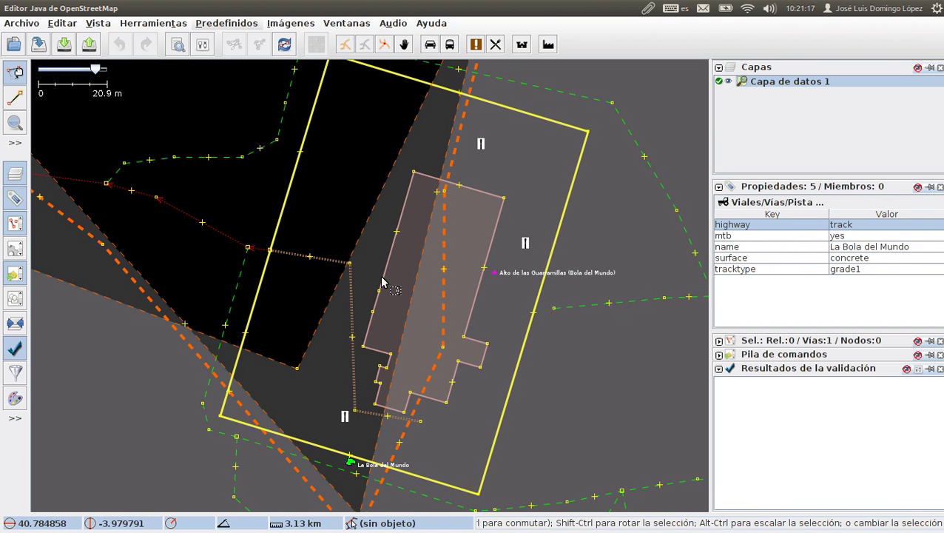
mouse_move(812, 250)
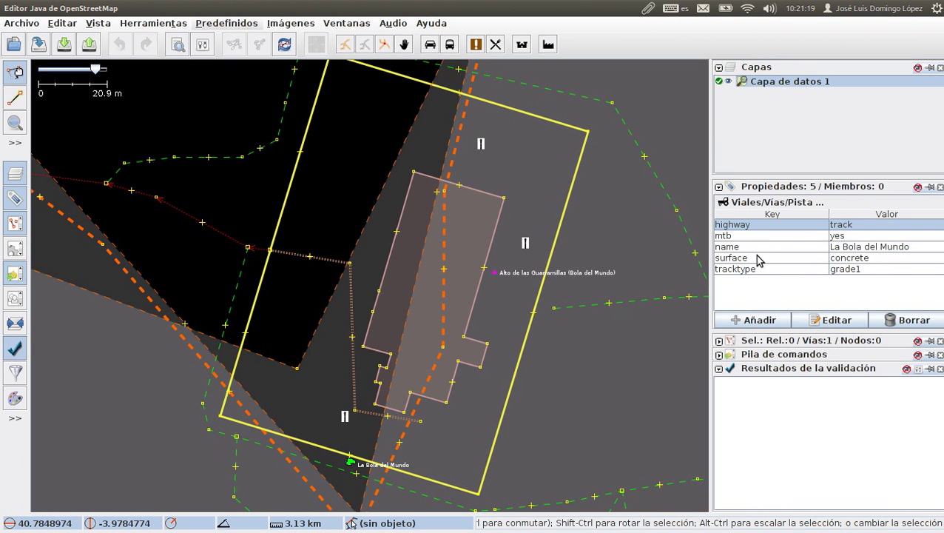
click(732, 259)
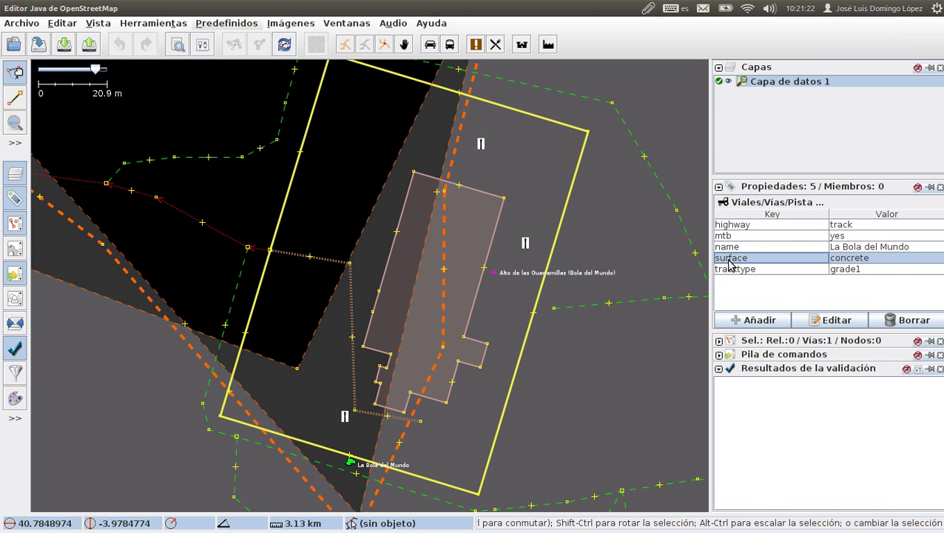
click(770, 270)
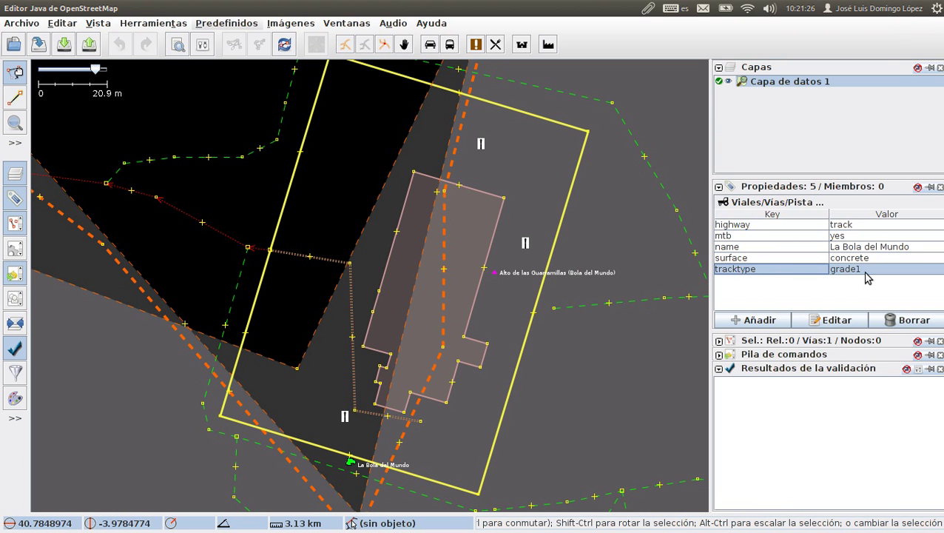
click(242, 202)
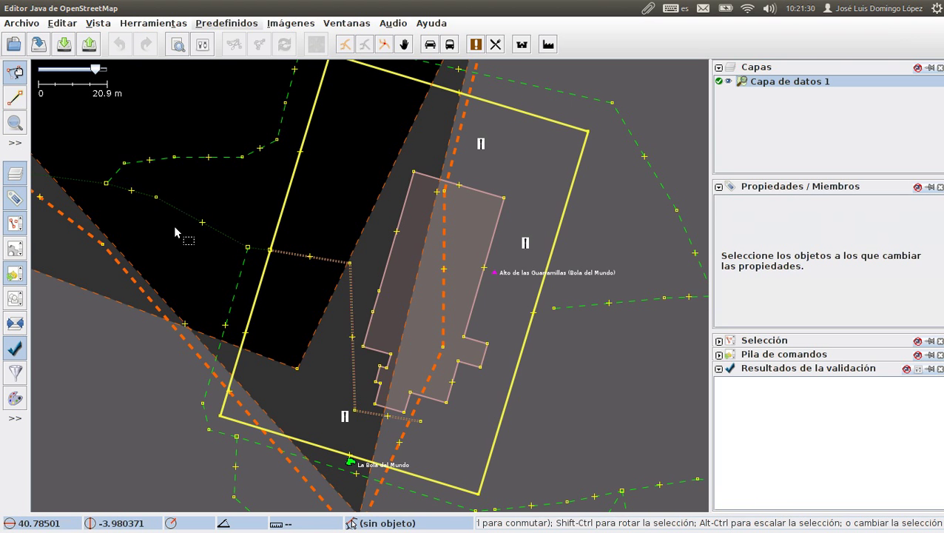
Step: Select the La Bola del Mundo track again and follow its course westward from the fenced compound and partway back
drag(171, 228, 276, 230)
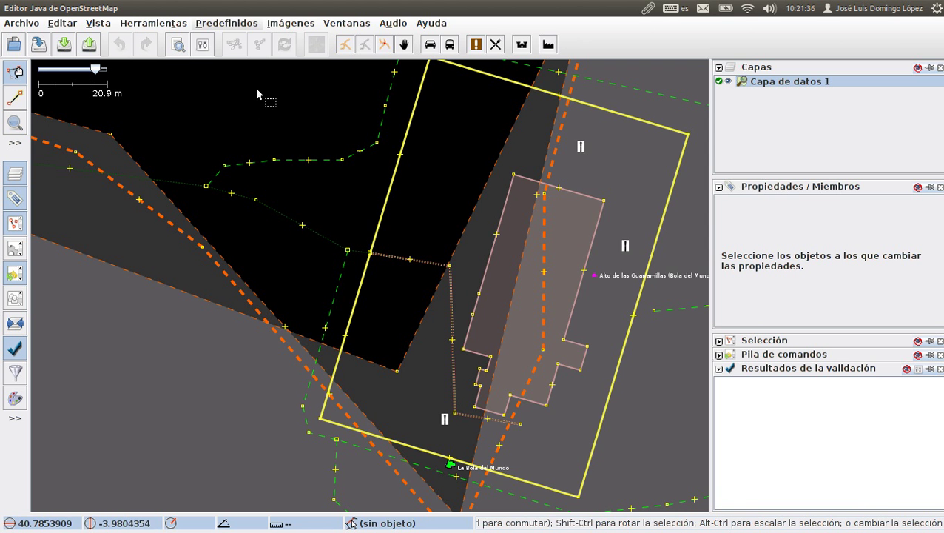
scroll(258, 207, down, 1)
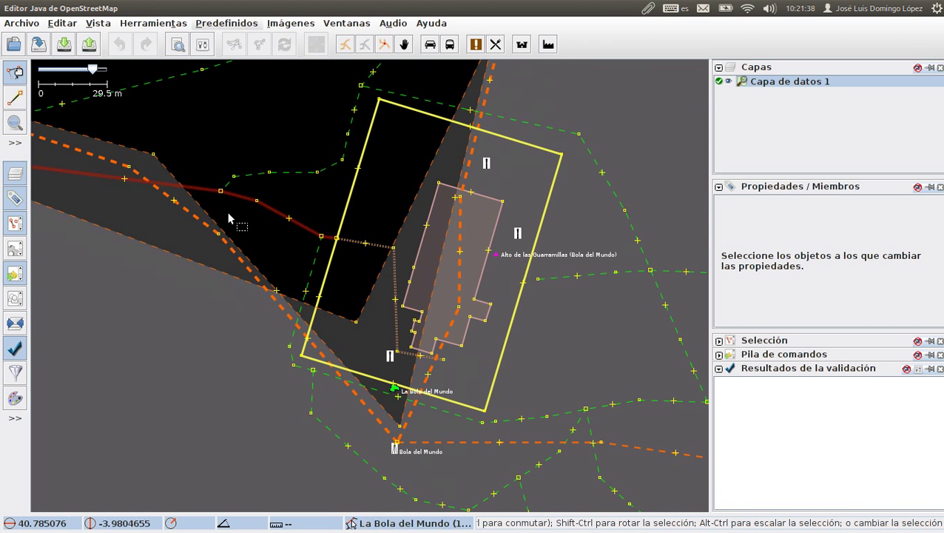
drag(400, 182, 345, 220)
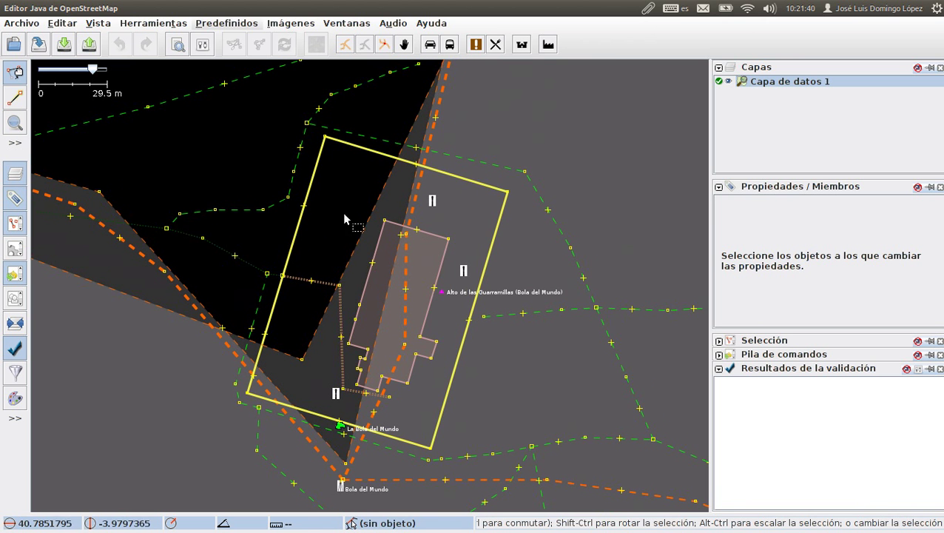
click(238, 260)
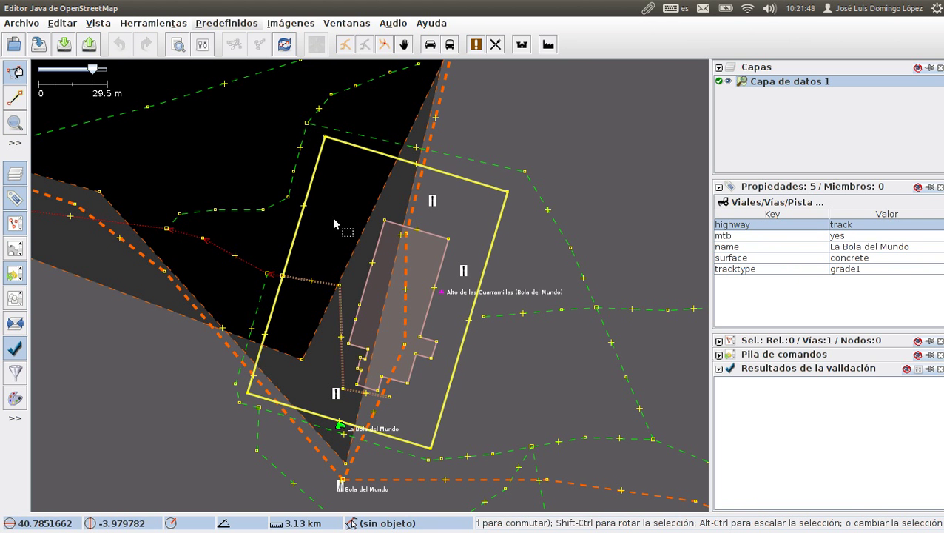
drag(290, 267, 557, 300)
scroll(554, 300, down, 1)
drag(247, 294, 508, 343)
mouse_move(296, 296)
mouse_down()
mouse_move(444, 301)
mouse_move(651, 251)
mouse_up()
mouse_move(377, 284)
mouse_down()
mouse_move(563, 348)
mouse_move(552, 293)
mouse_move(687, 249)
mouse_up()
drag(460, 333, 287, 333)
drag(431, 280, 112, 325)
drag(621, 295, 420, 310)
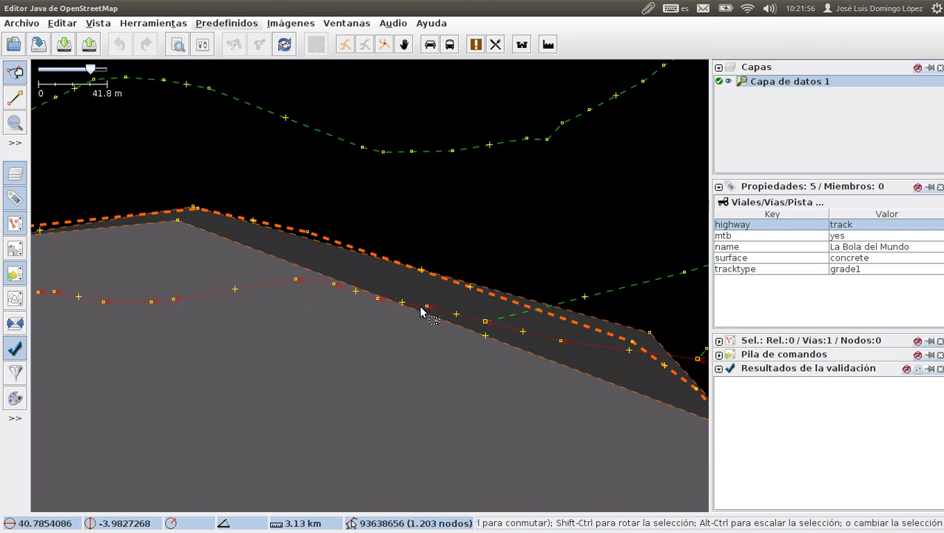
Step: Review the La Bola del Mundo track's tracktype, name, mtb and surface tags, then clear the selection
drag(547, 365, 338, 322)
click(841, 266)
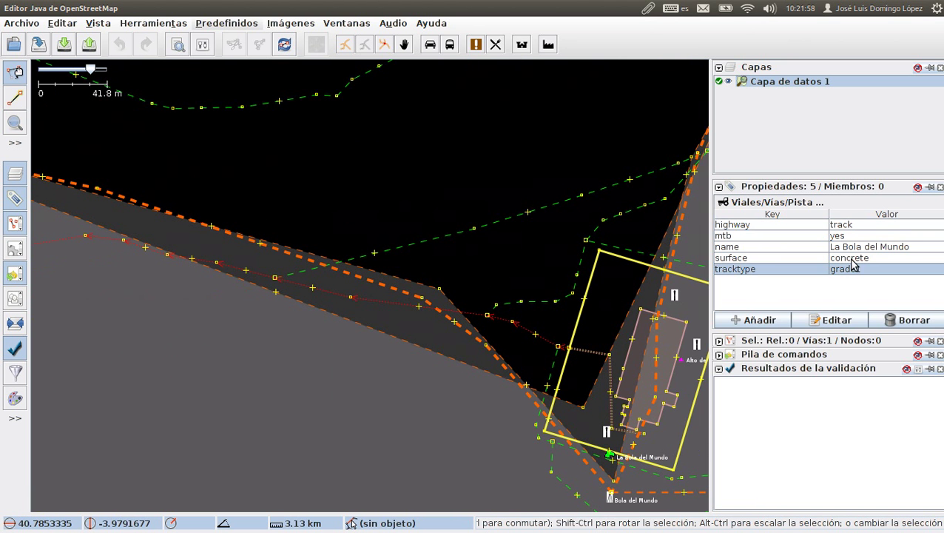
click(858, 246)
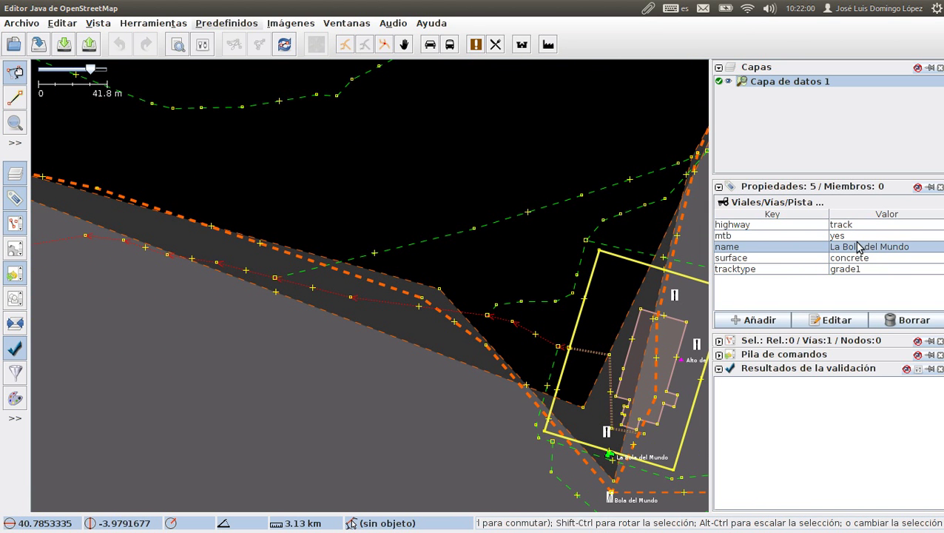
click(851, 237)
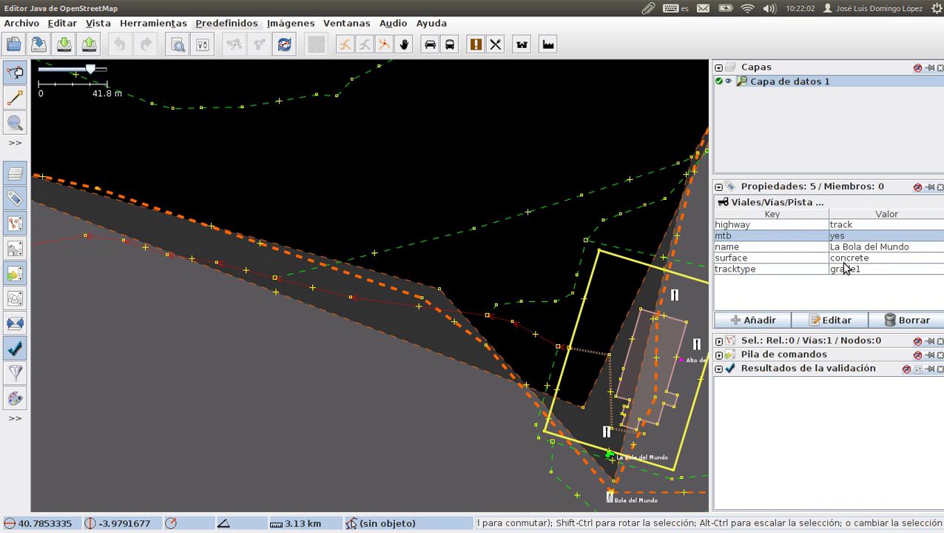
click(857, 271)
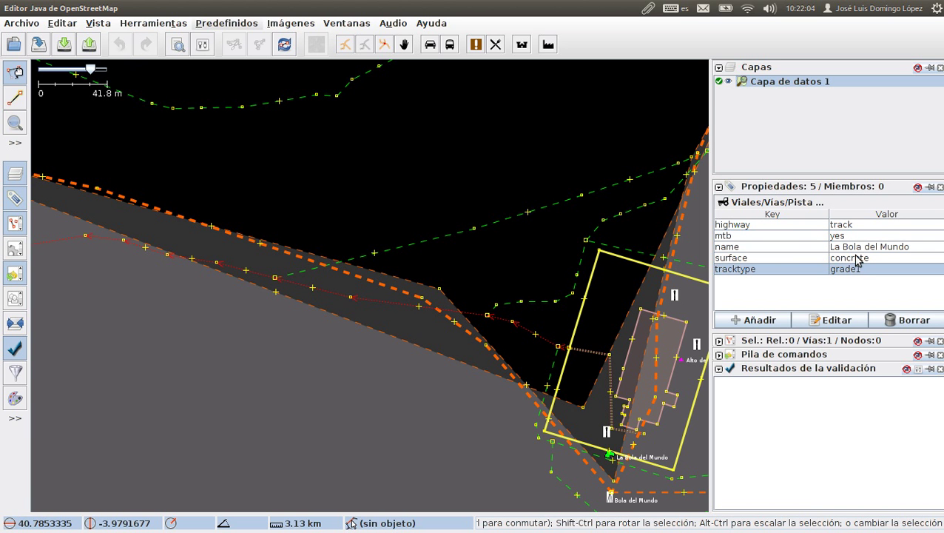
shift+click(857, 259)
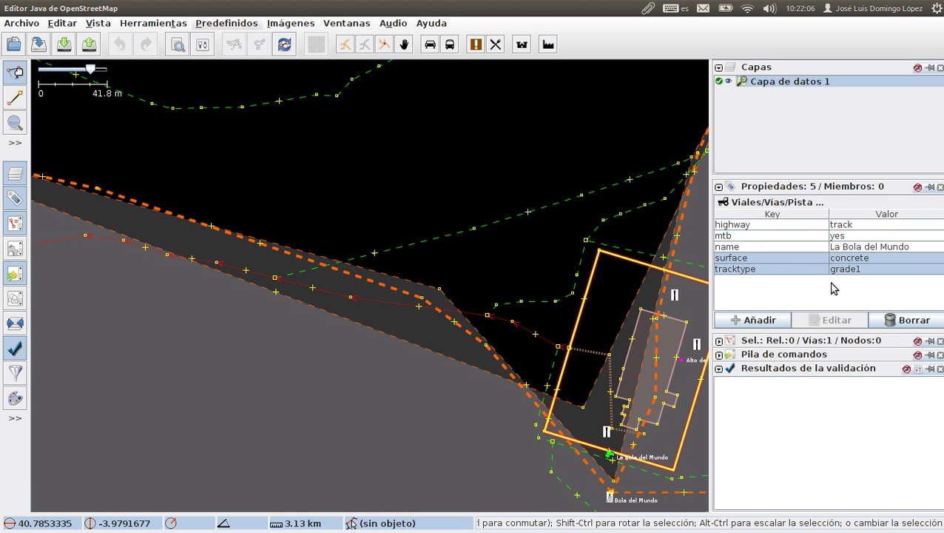
click(544, 312)
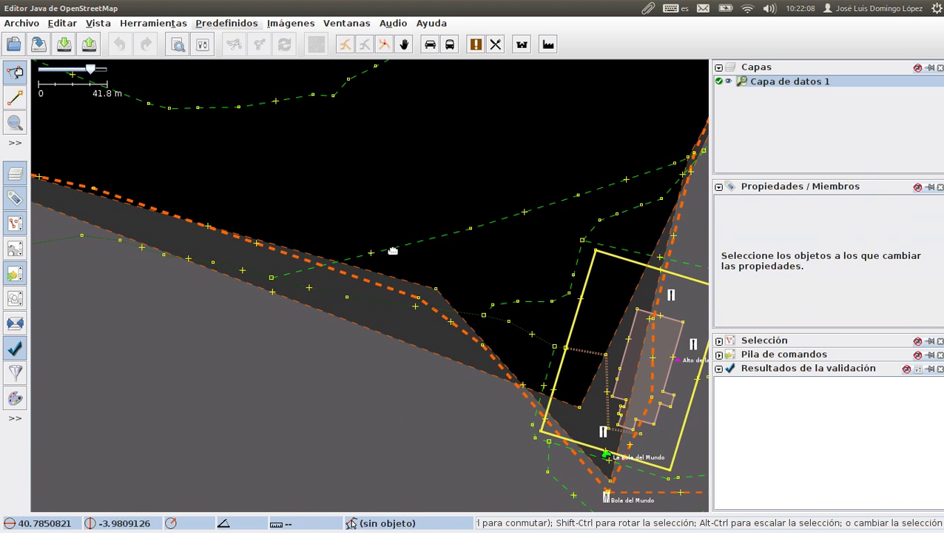
Step: Inspect the tags of the Bola del Mundo survey point and of the path leading south from it
drag(392, 251, 343, 213)
click(388, 244)
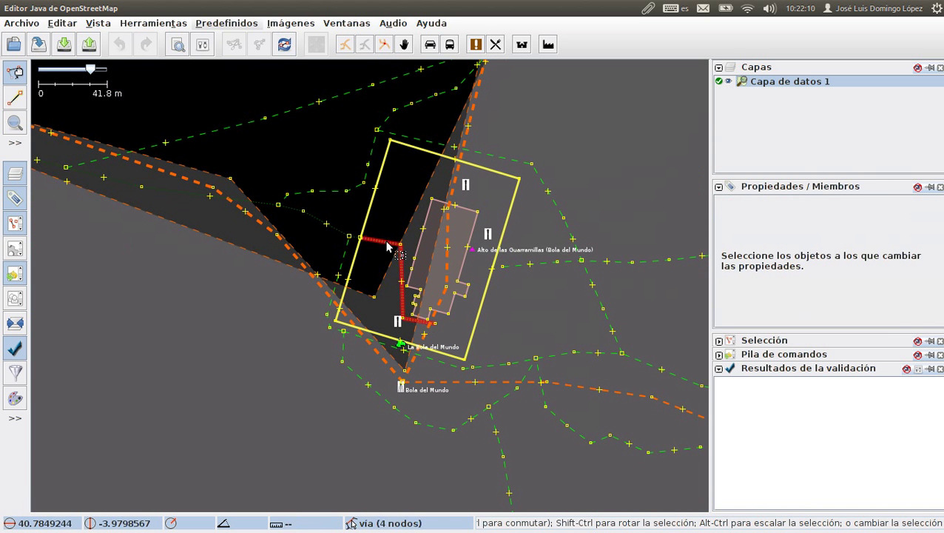
drag(369, 365, 245, 220)
click(277, 244)
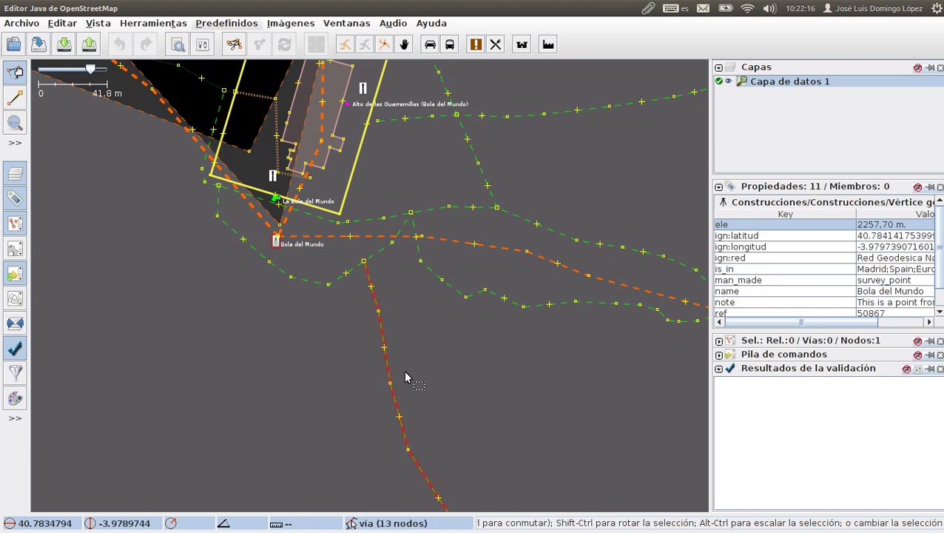
click(394, 403)
scroll(394, 396, down, 3)
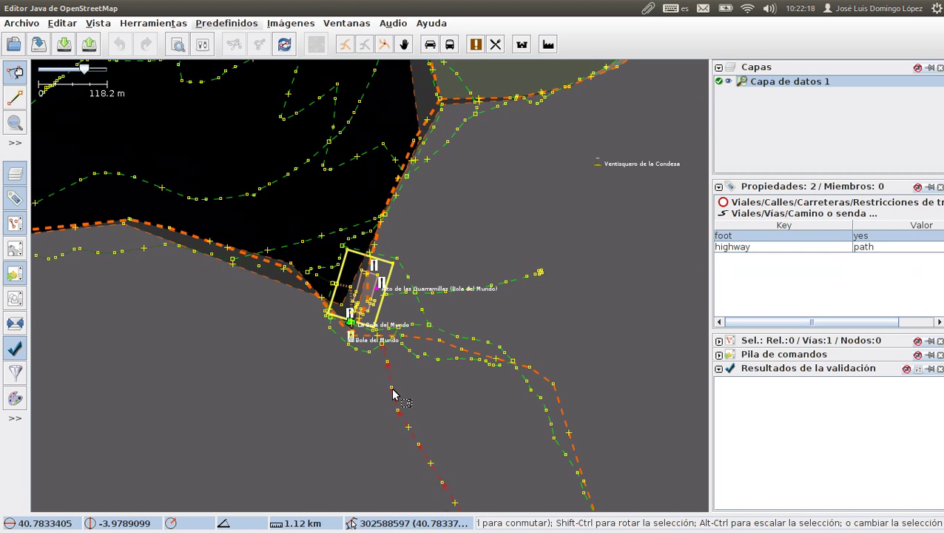
Step: Inspect the tags of the small building at the eastern end of the path from the fenced compound
drag(448, 428, 414, 364)
click(521, 207)
scroll(522, 219, up, 5)
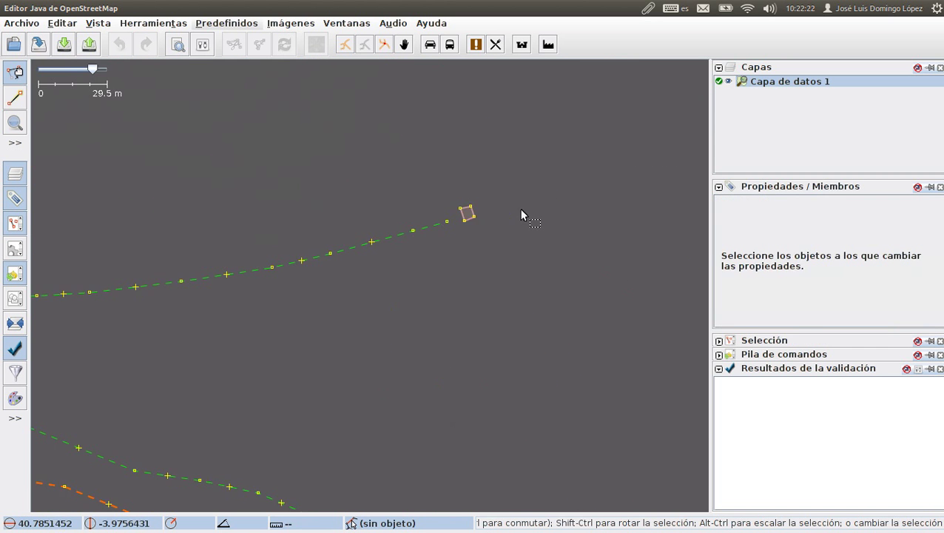
click(416, 214)
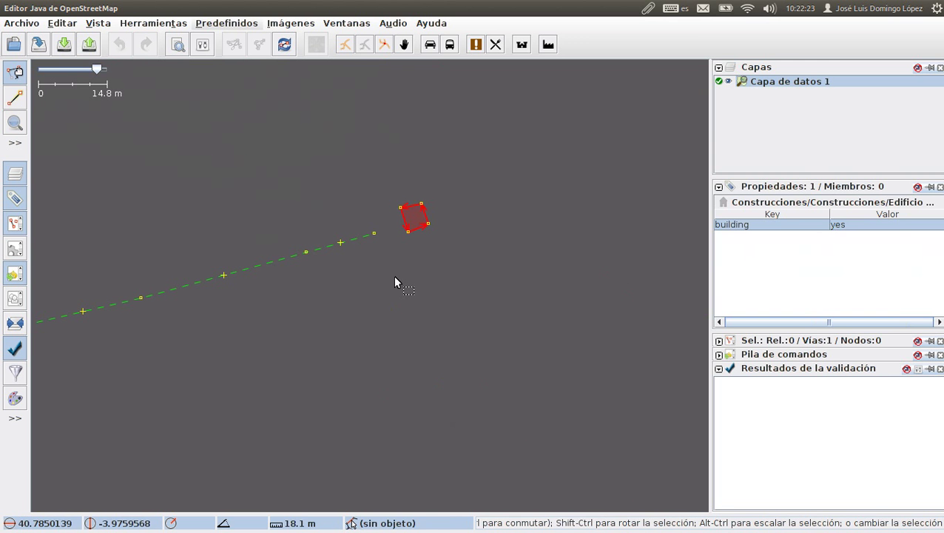
drag(350, 268, 594, 272)
scroll(563, 272, down, 2)
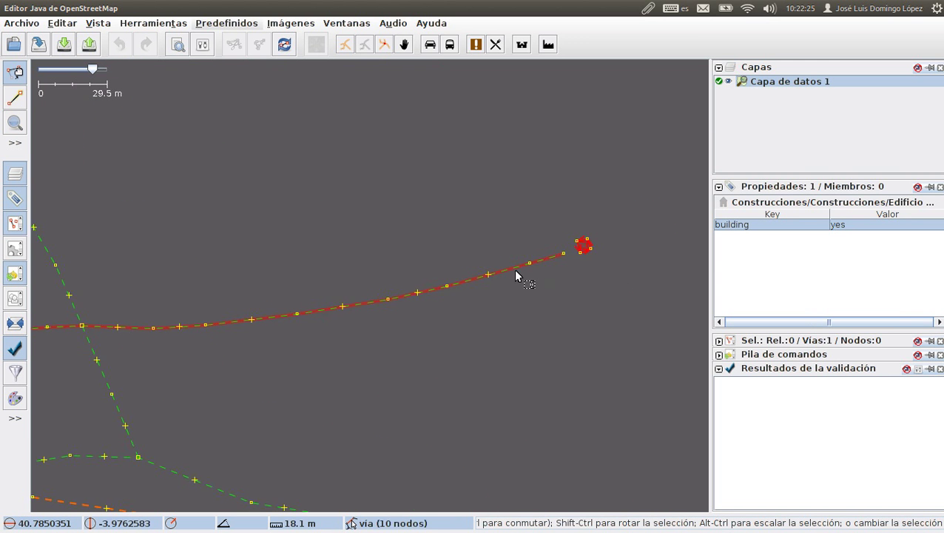
Step: Clear the selection and examine the mapped surroundings east of the compound, between the small building and Ventisquero de la Condesa
scroll(516, 276, down, 1)
drag(504, 183, 458, 201)
scroll(460, 176, down, 1)
drag(340, 148, 443, 223)
drag(578, 243, 548, 288)
mouse_move(596, 255)
mouse_down()
mouse_move(442, 346)
mouse_move(464, 167)
mouse_up()
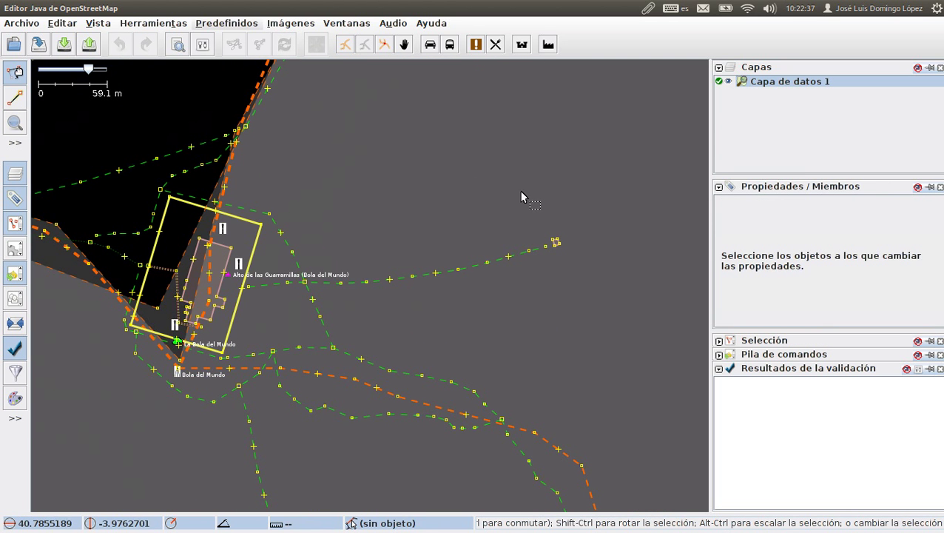
drag(603, 195, 412, 218)
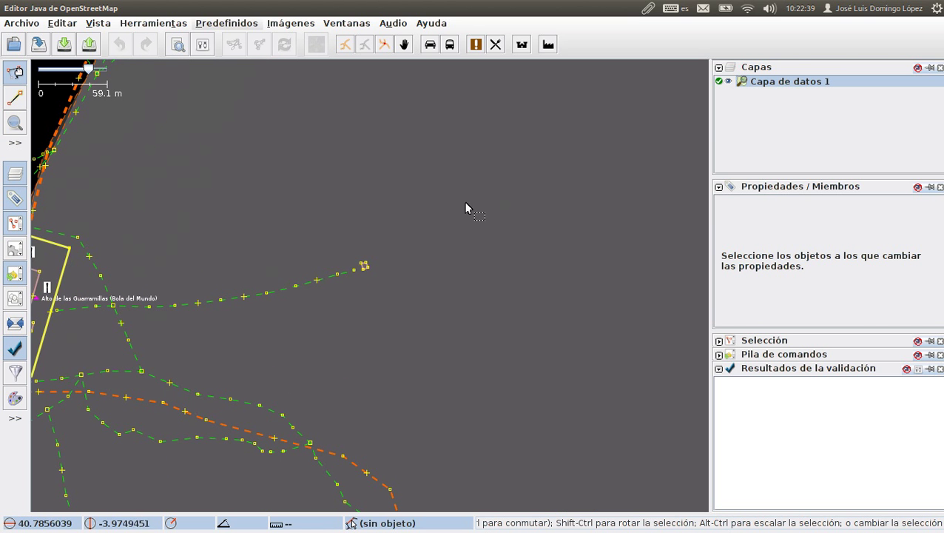
drag(455, 183, 436, 265)
scroll(438, 265, down, 1)
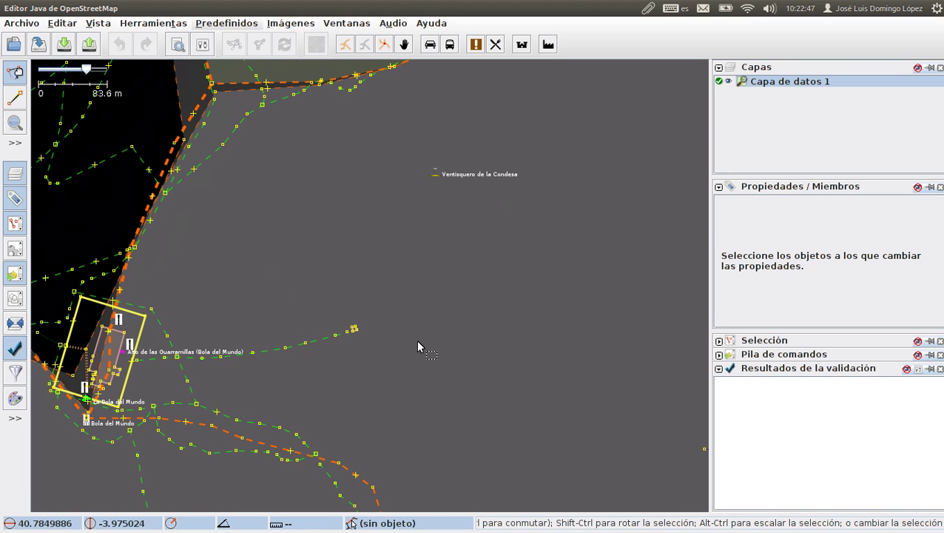
drag(419, 343, 410, 293)
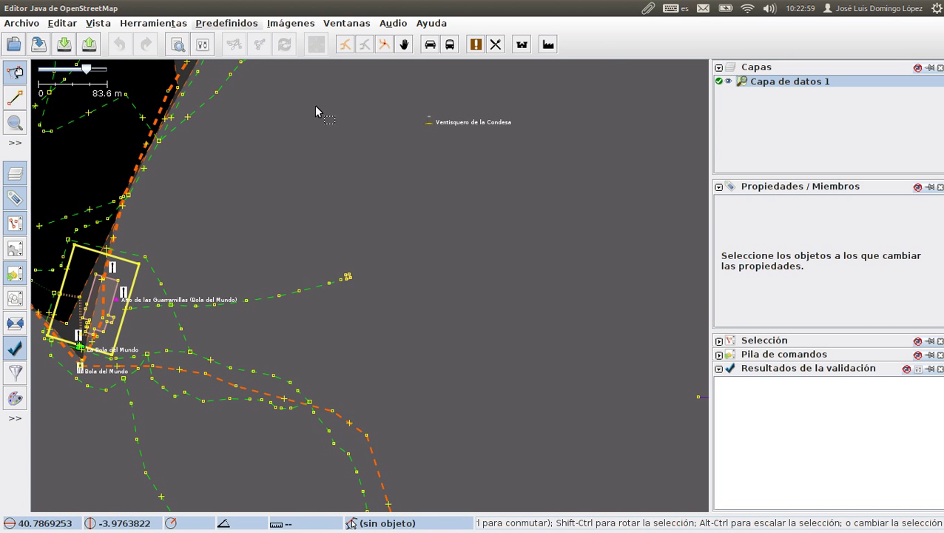
Step: Add the PNOA (España) aerial imagery as a background layer and select it in the layer list
click(291, 24)
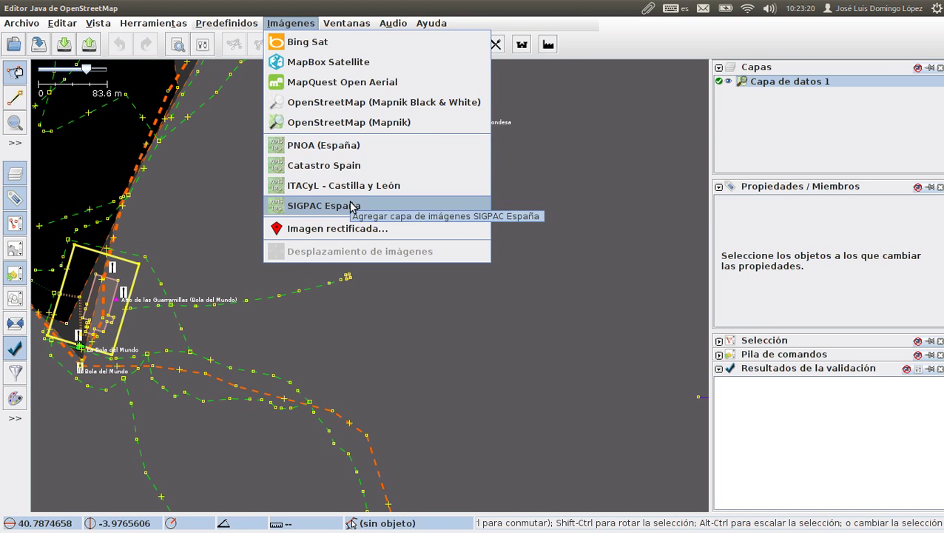
click(368, 146)
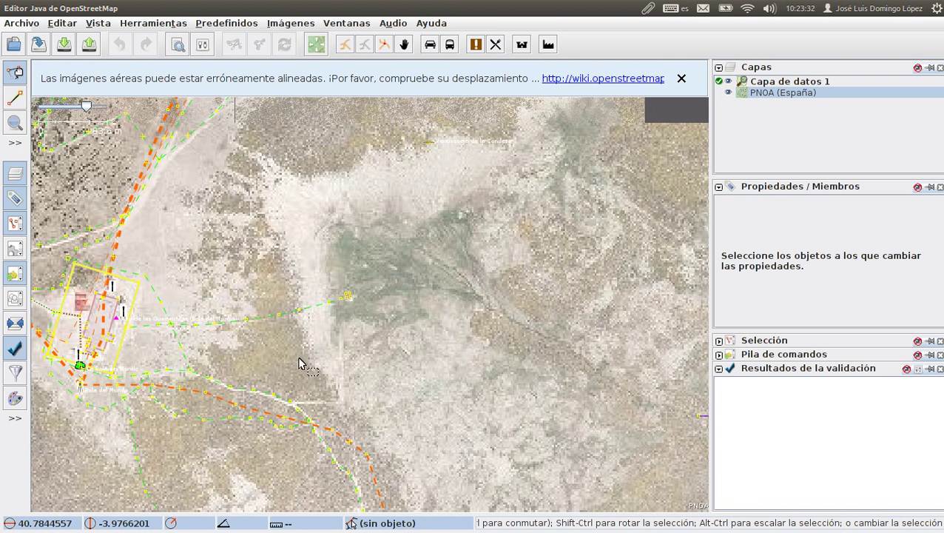
drag(253, 278, 420, 245)
click(837, 81)
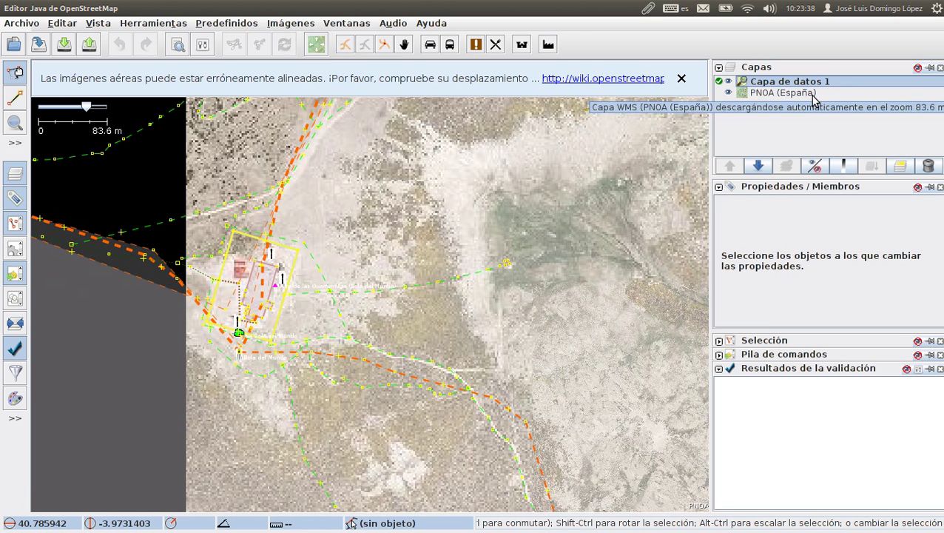
click(814, 96)
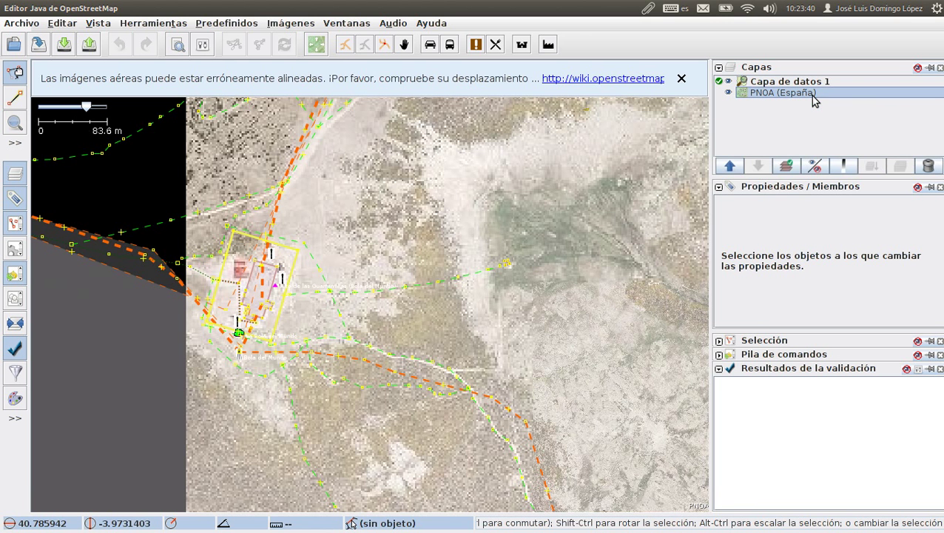
Step: Compare the PNOA imagery with the mapped building, fence and paths at several zoom levels
scroll(318, 281, up, 2)
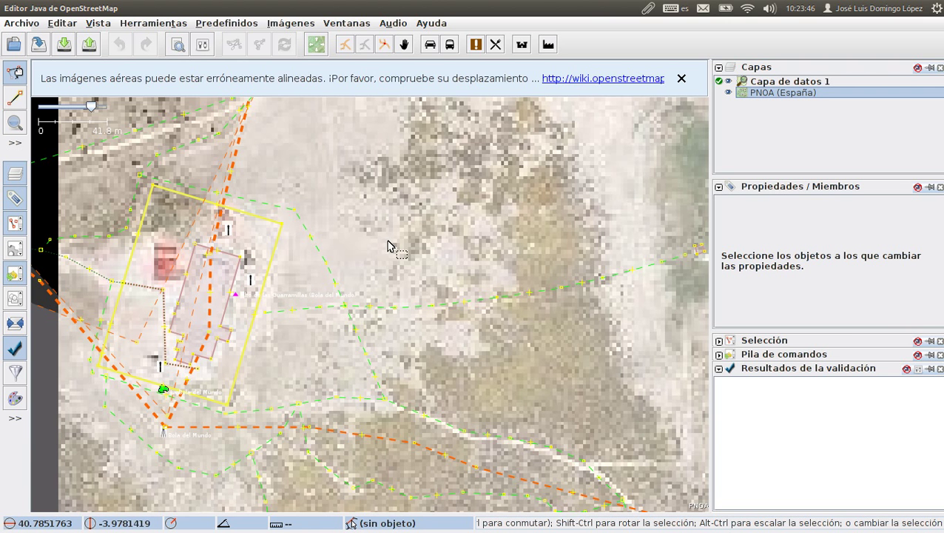
scroll(388, 246, up, 1)
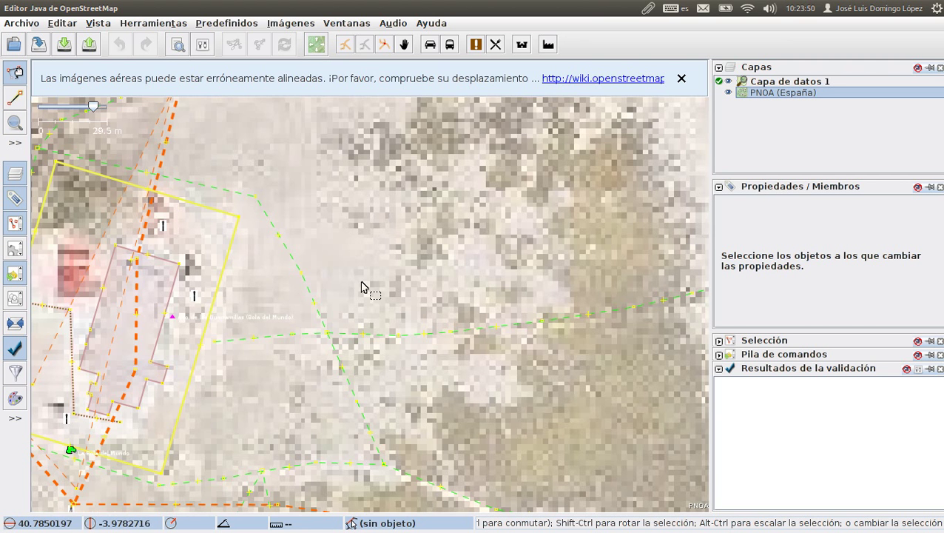
drag(361, 286, 466, 182)
mouse_move(807, 105)
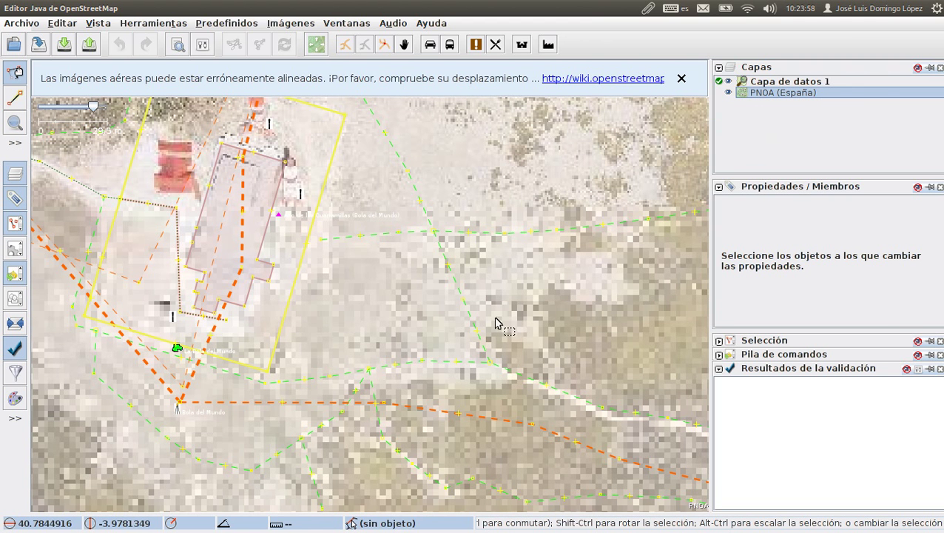
scroll(495, 323, down, 1)
scroll(495, 322, down, 2)
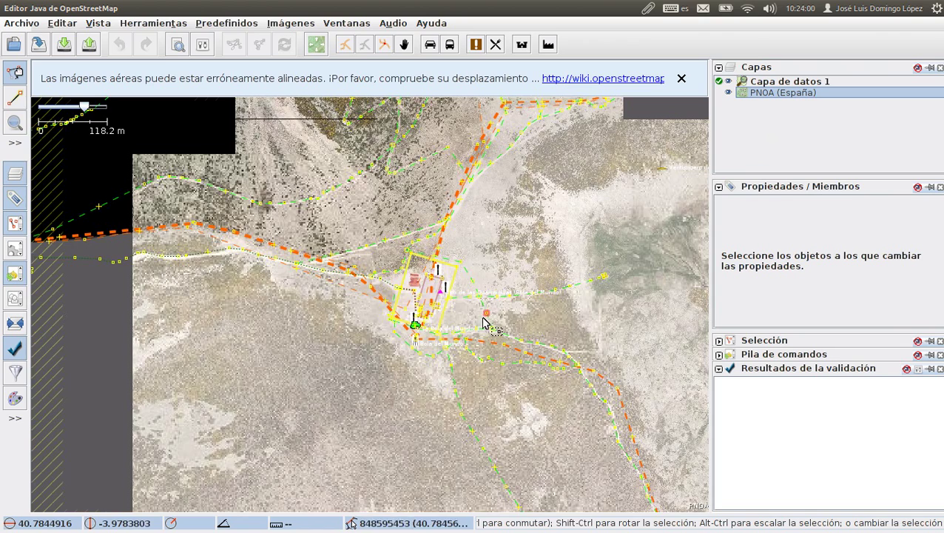
scroll(481, 323, down, 1)
scroll(478, 323, up, 7)
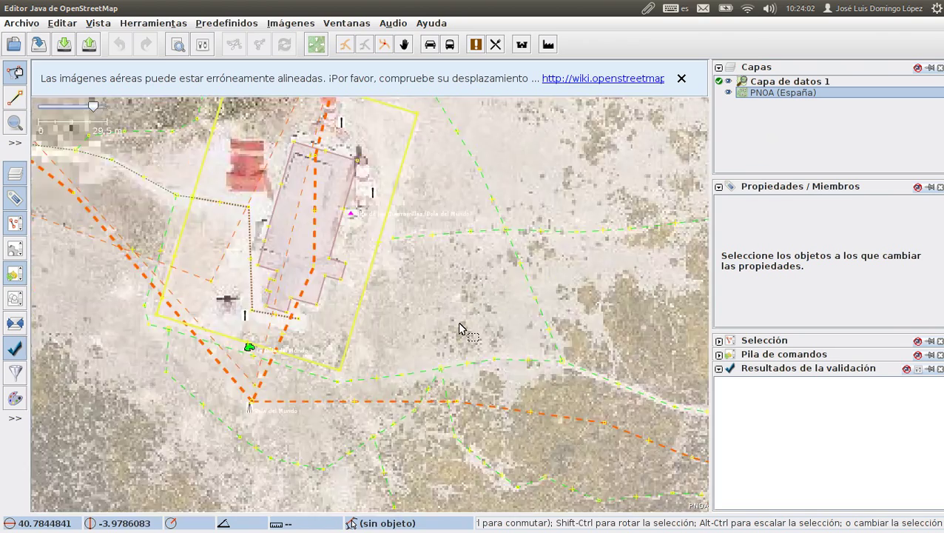
scroll(459, 328, down, 1)
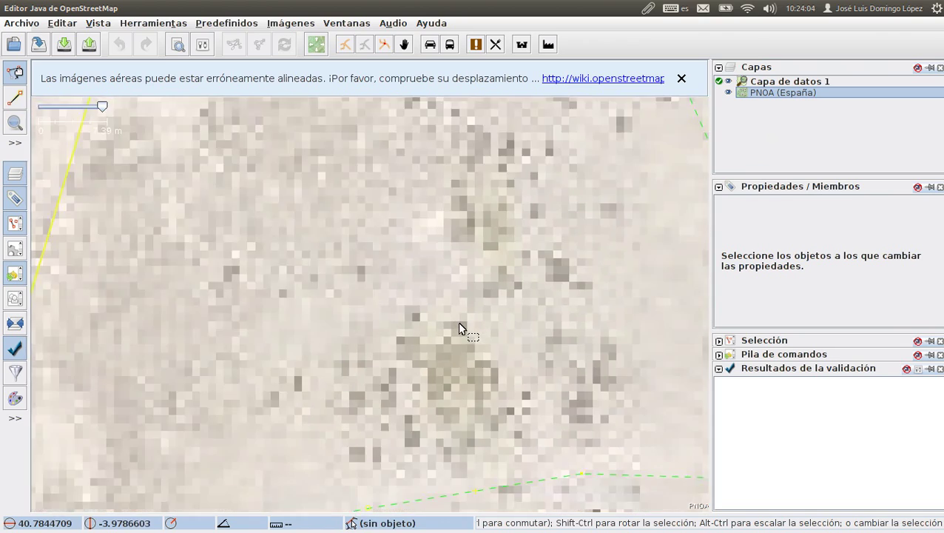
scroll(398, 320, down, 1)
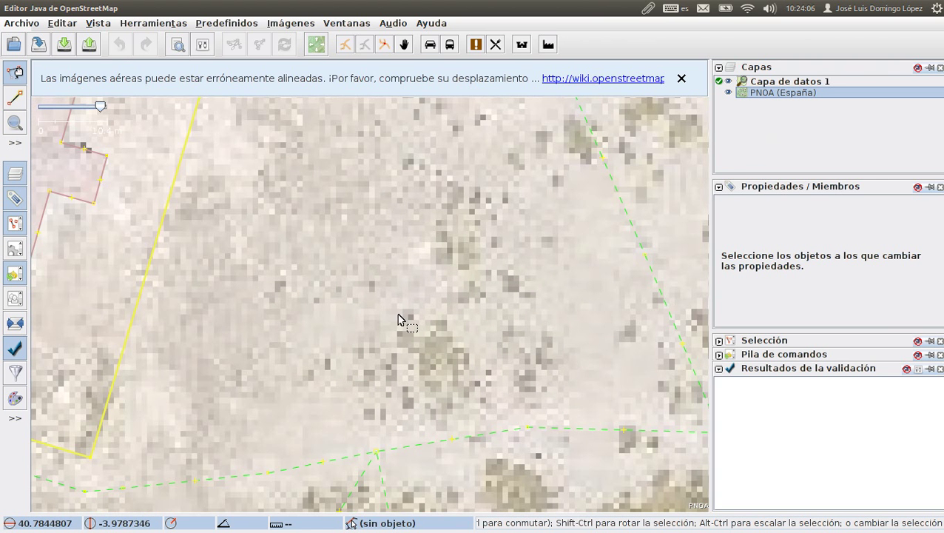
Step: Change the resolution of the PNOA (España) layer at the current zoom level
mouse_move(772, 90)
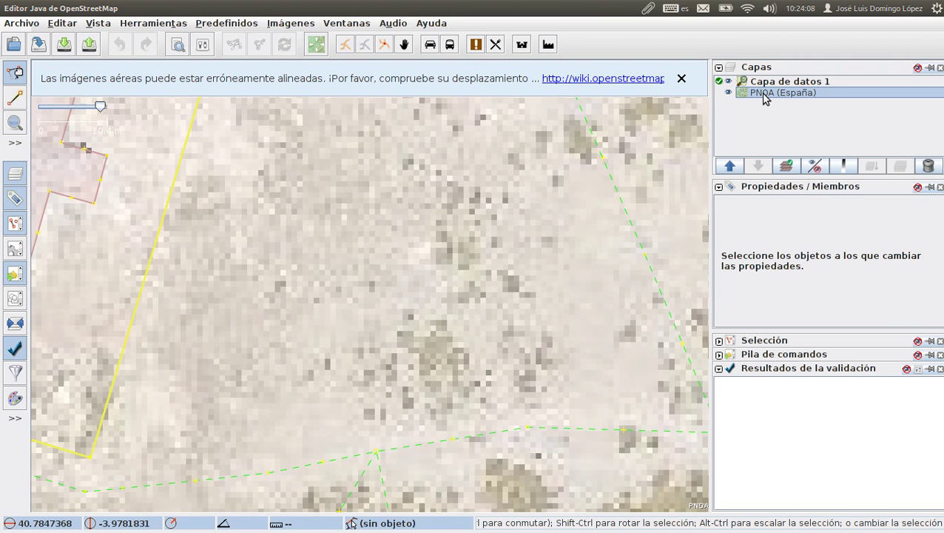
right_click(766, 98)
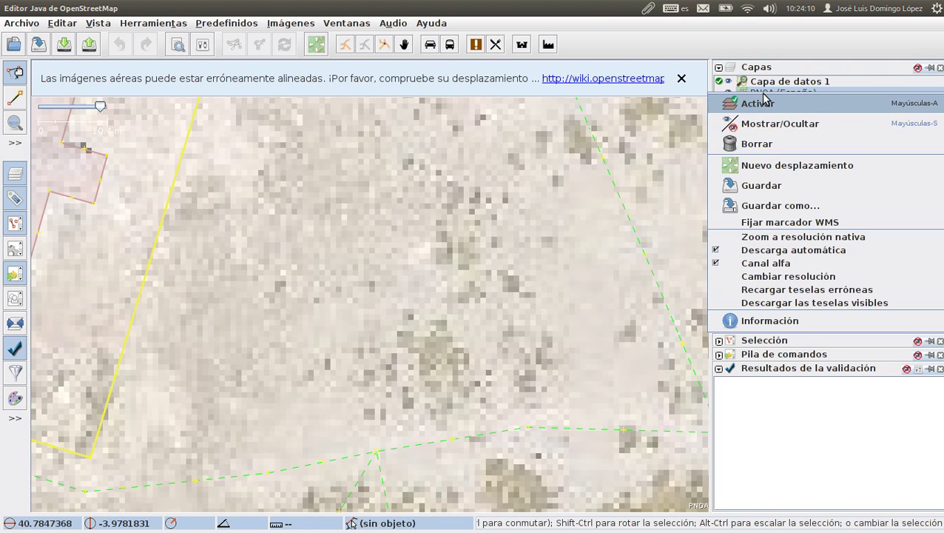
click(786, 277)
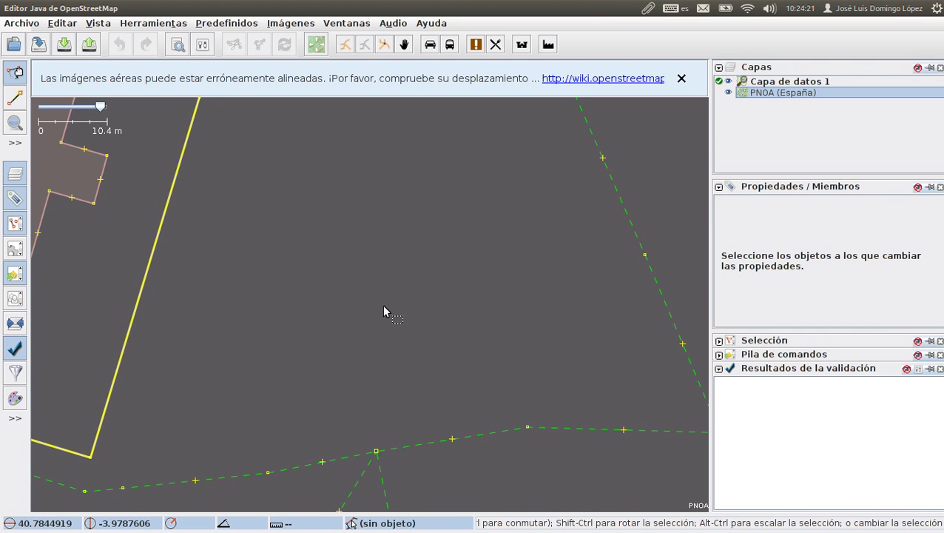
Step: Hide the PNOA (España) layer and add the Bing Sat imagery behind the map data around the compound
click(729, 93)
click(273, 24)
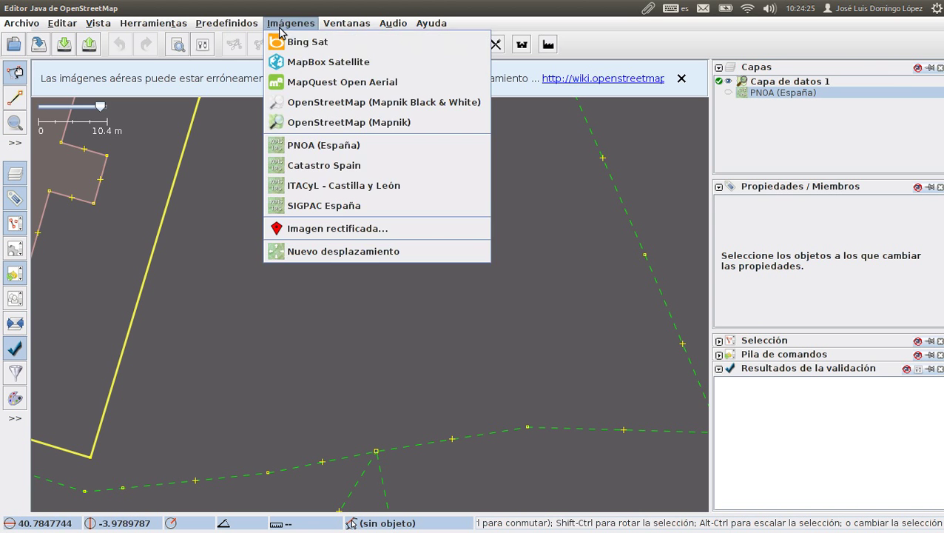
click(408, 46)
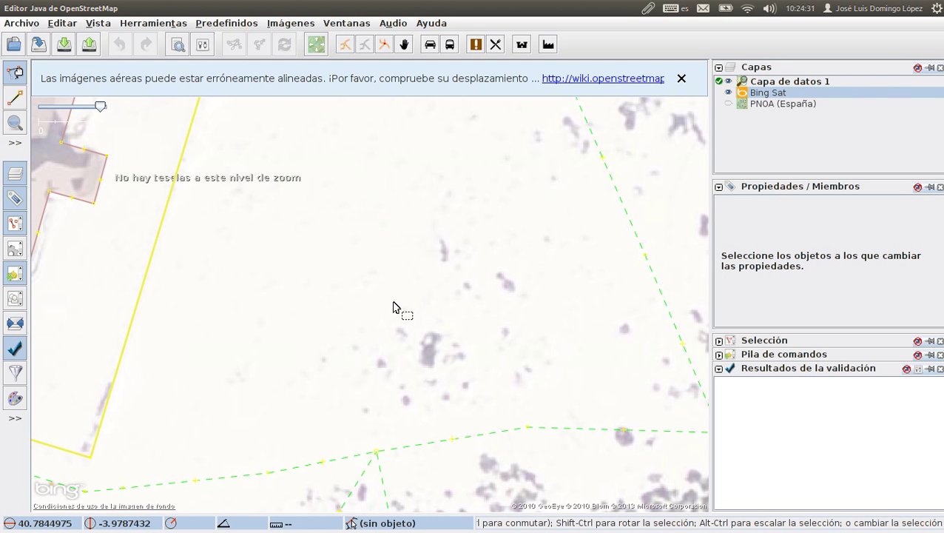
scroll(392, 307, down, 2)
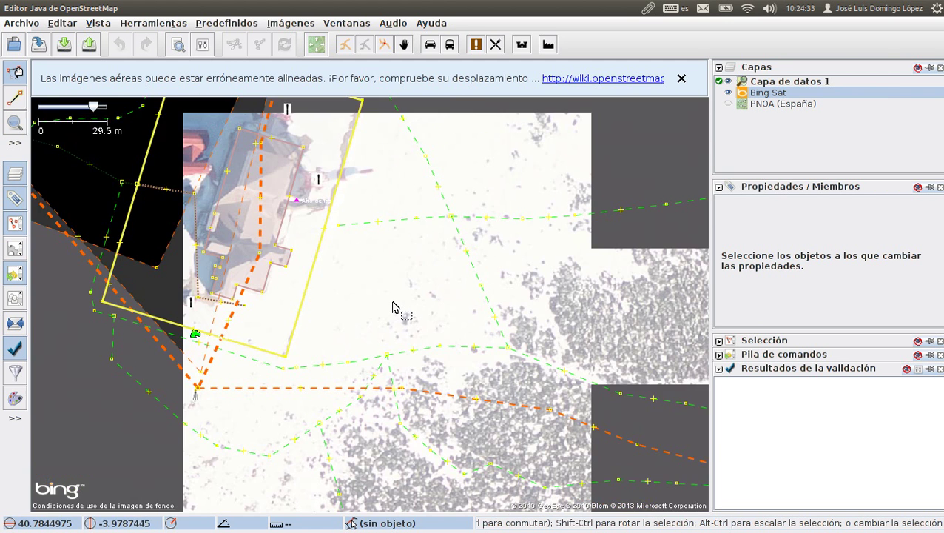
scroll(392, 308, down, 1)
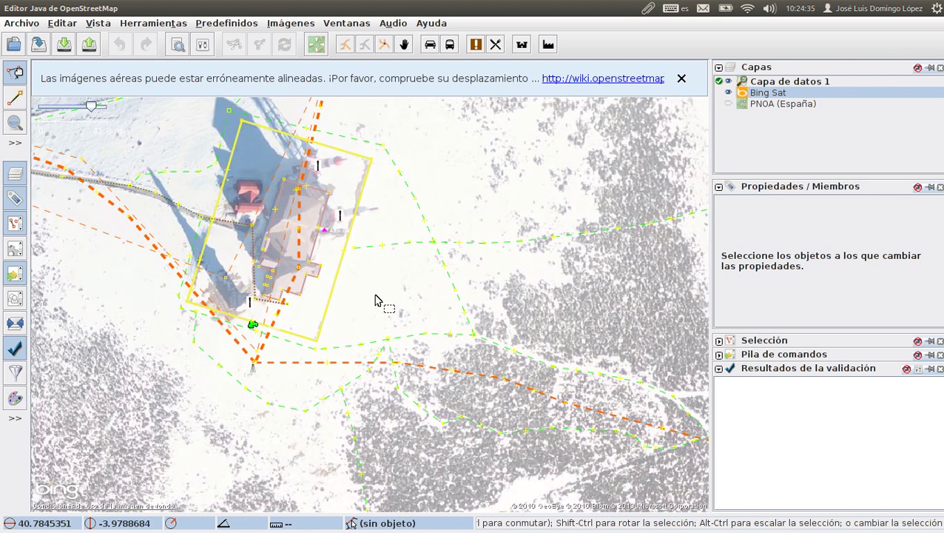
scroll(380, 301, down, 1)
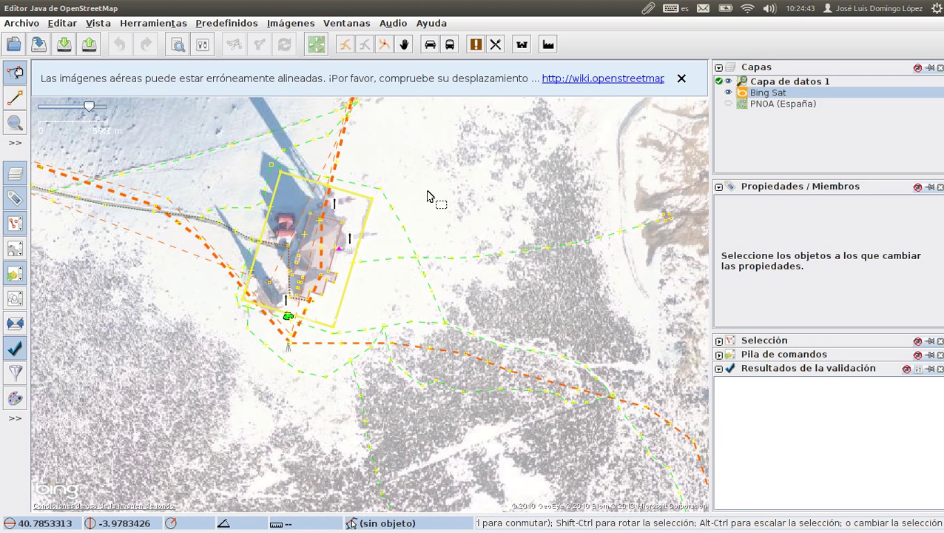
Step: Reduce the opacity of the Bing Sat layer to a little over half so the map data stands out
drag(422, 190, 464, 215)
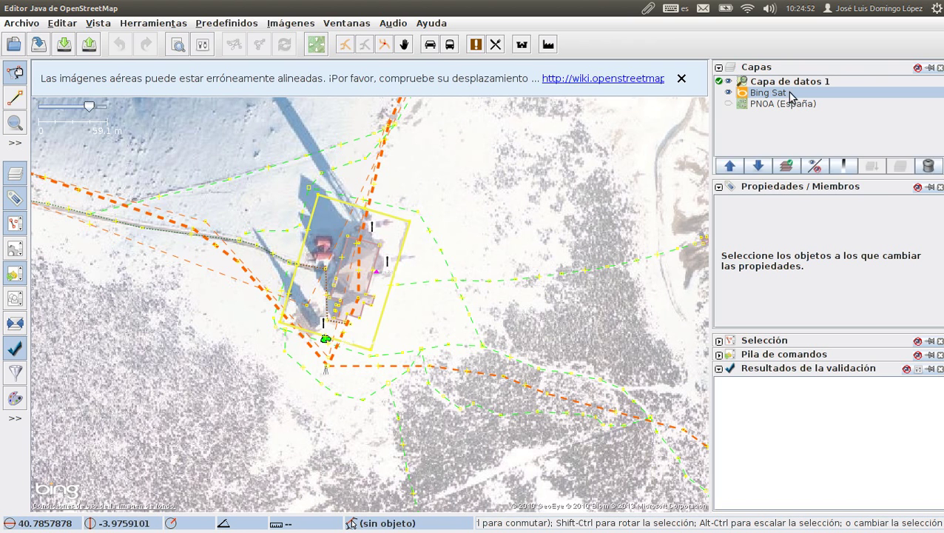
click(788, 93)
click(846, 167)
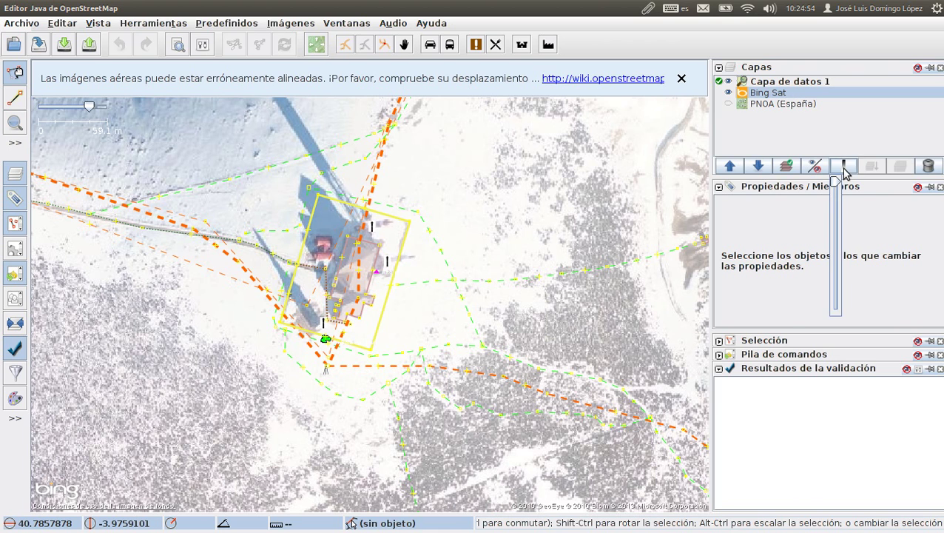
drag(838, 183, 839, 232)
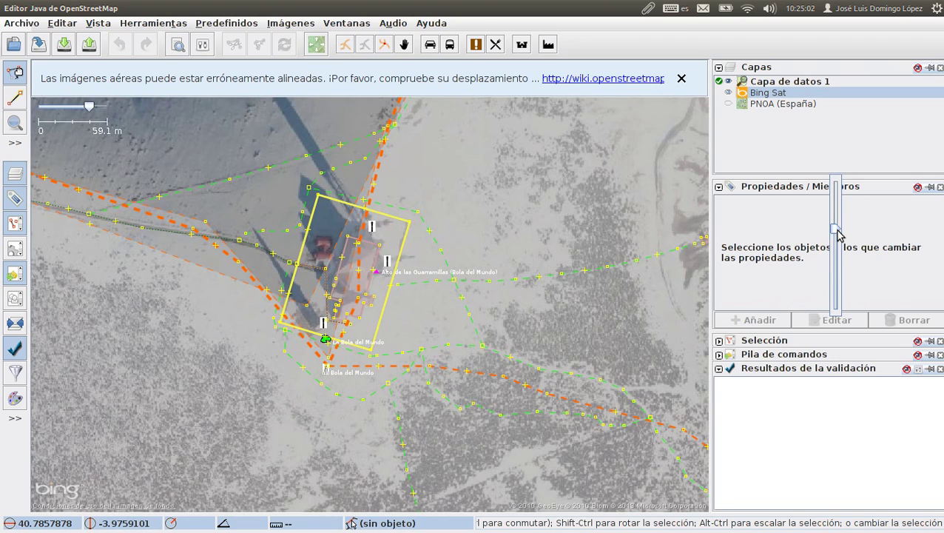
click(539, 209)
drag(495, 262, 457, 187)
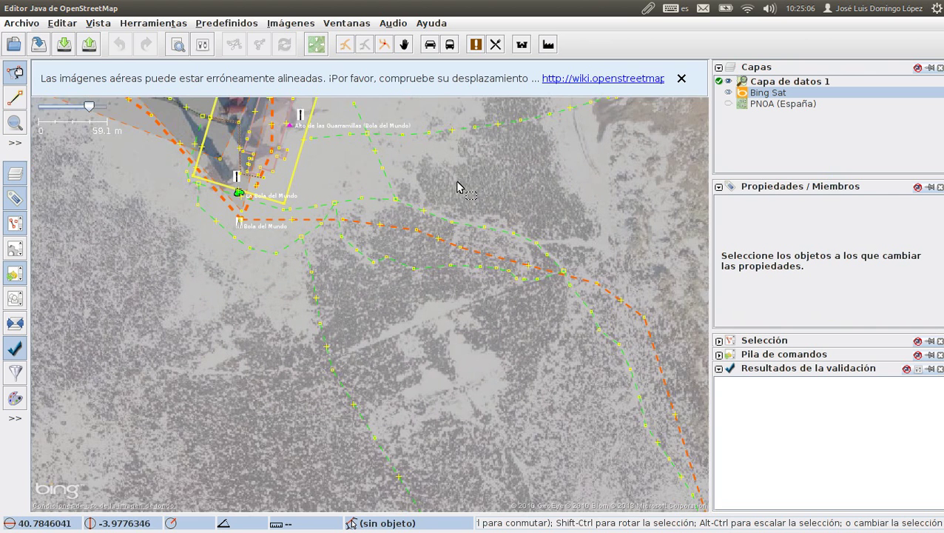
drag(379, 299, 368, 395)
Step: Show the PNOA (España) layer again and hide the Bing Sat layer
mouse_move(725, 120)
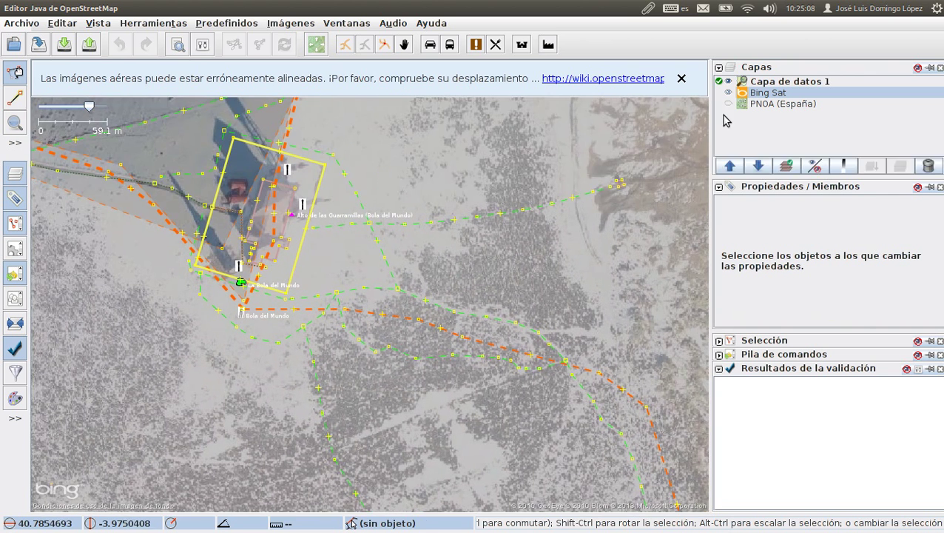
click(728, 103)
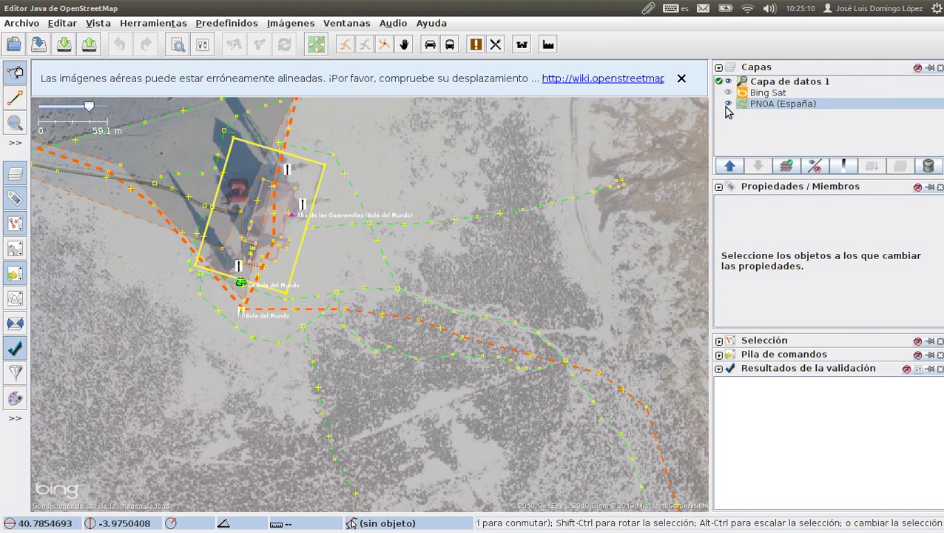
click(728, 92)
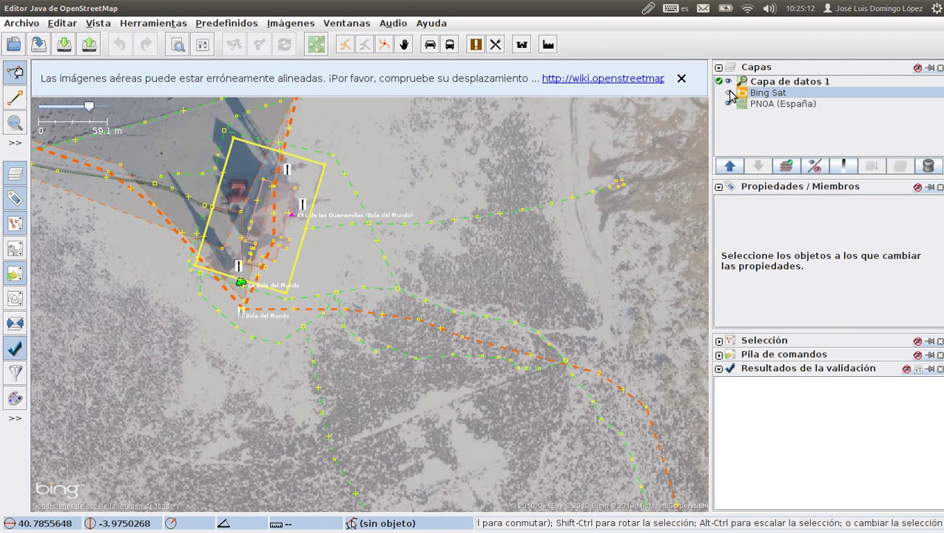
Step: Change the resolution of the PNOA (España) layer at the current zoom level and reduce its opacity to a little over half
click(778, 105)
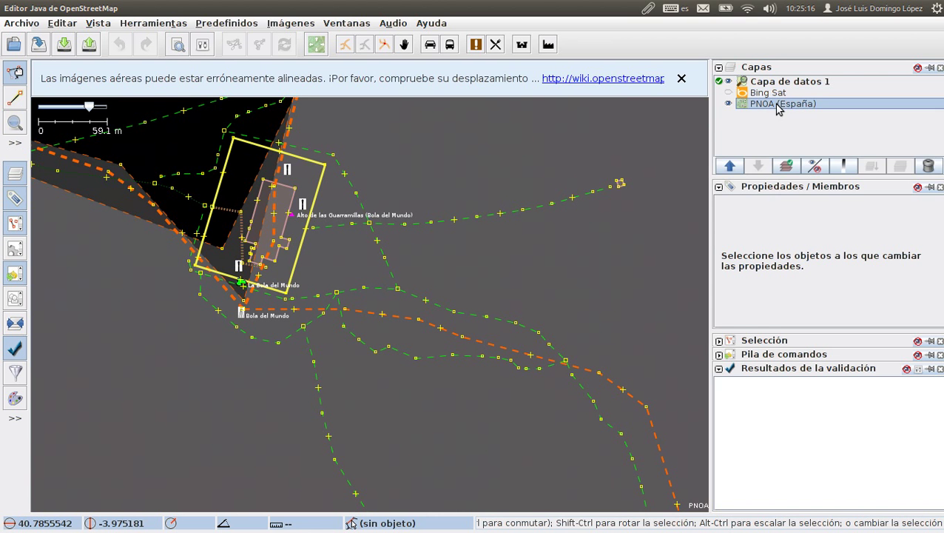
right_click(778, 108)
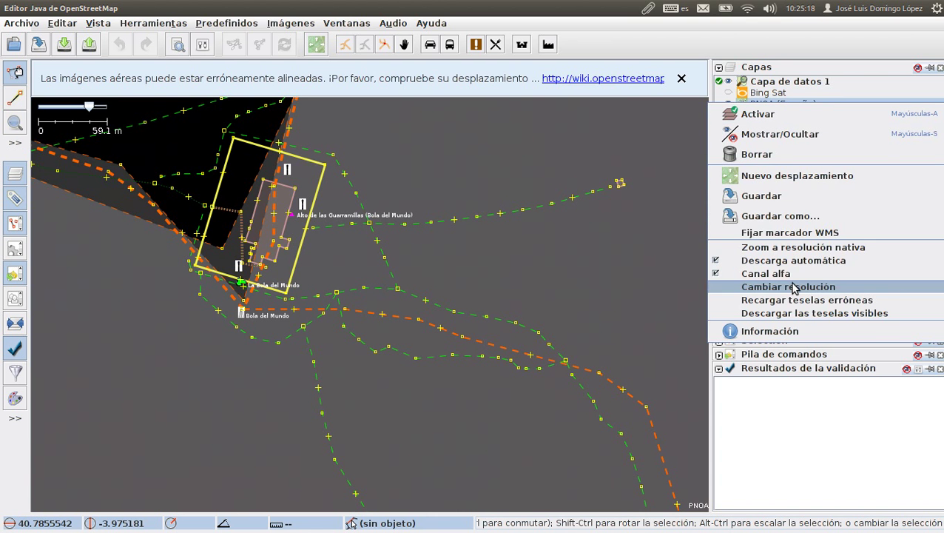
click(793, 288)
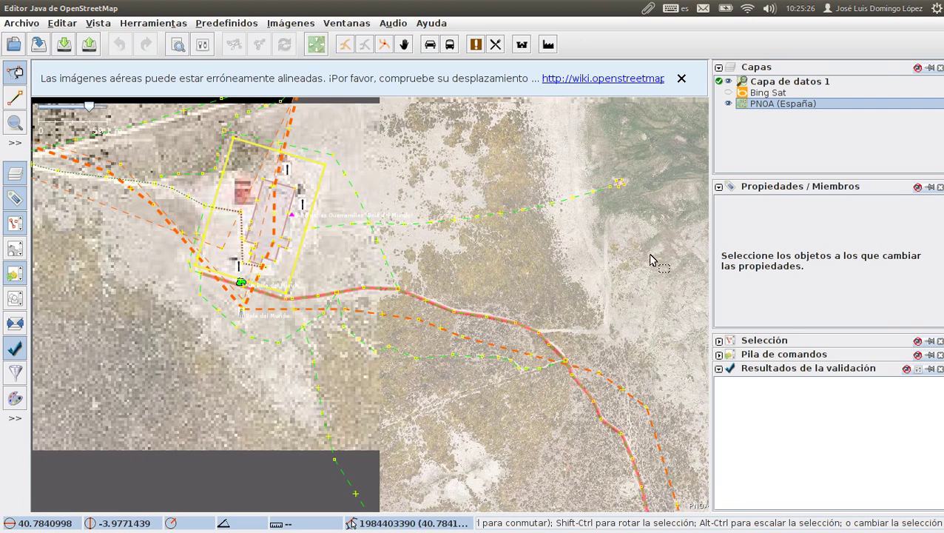
mouse_move(791, 122)
mouse_move(836, 187)
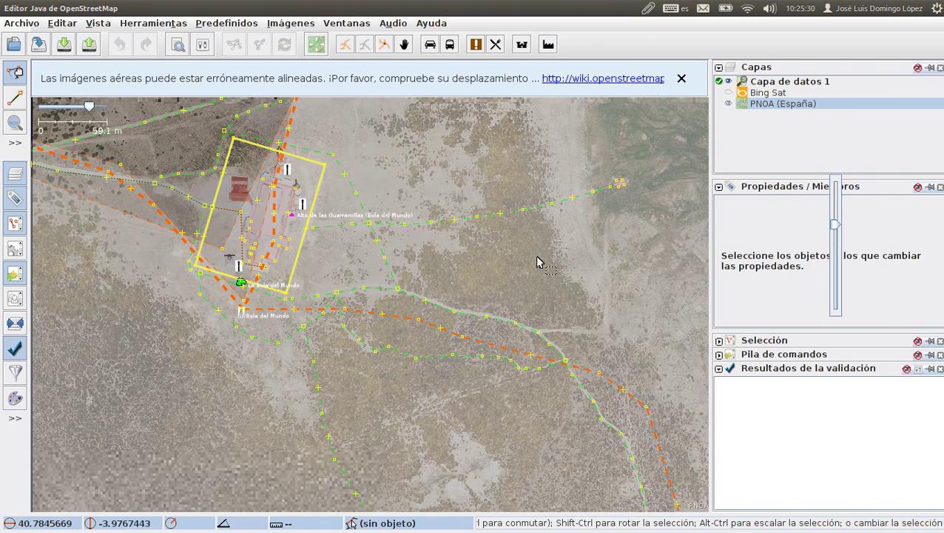
Step: Select the PR-16 path and the winding path south of it in turn, comparing their tags and traces with the imagery
scroll(459, 302, up, 1)
scroll(459, 302, up, 2)
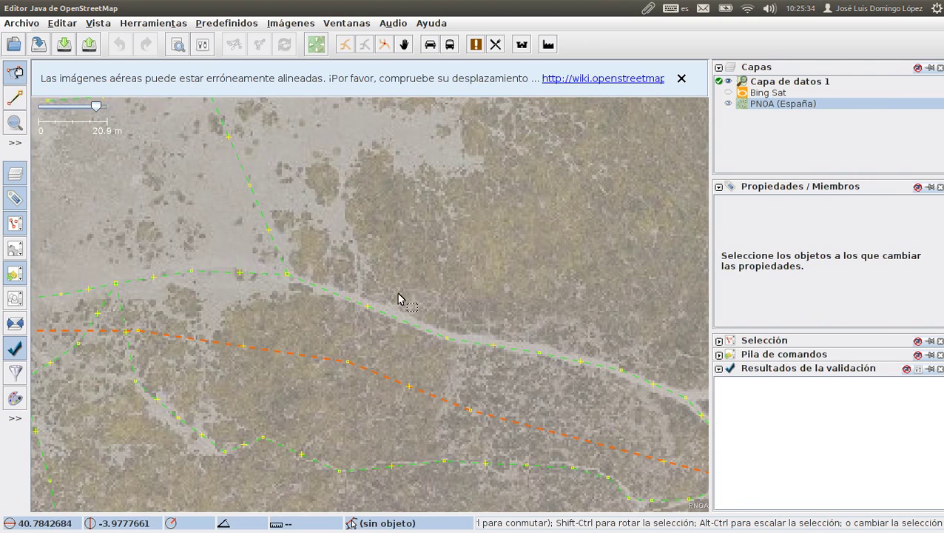
drag(398, 291, 362, 205)
click(373, 237)
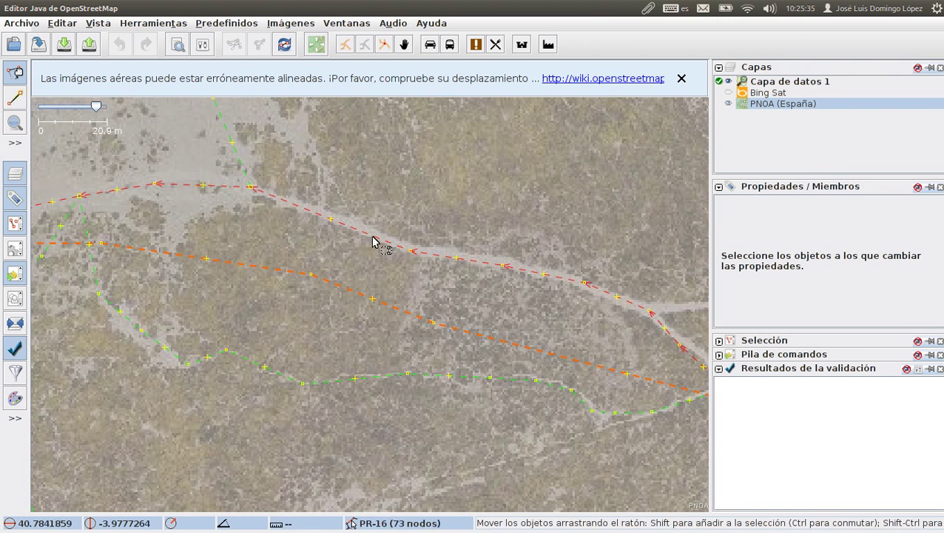
click(392, 377)
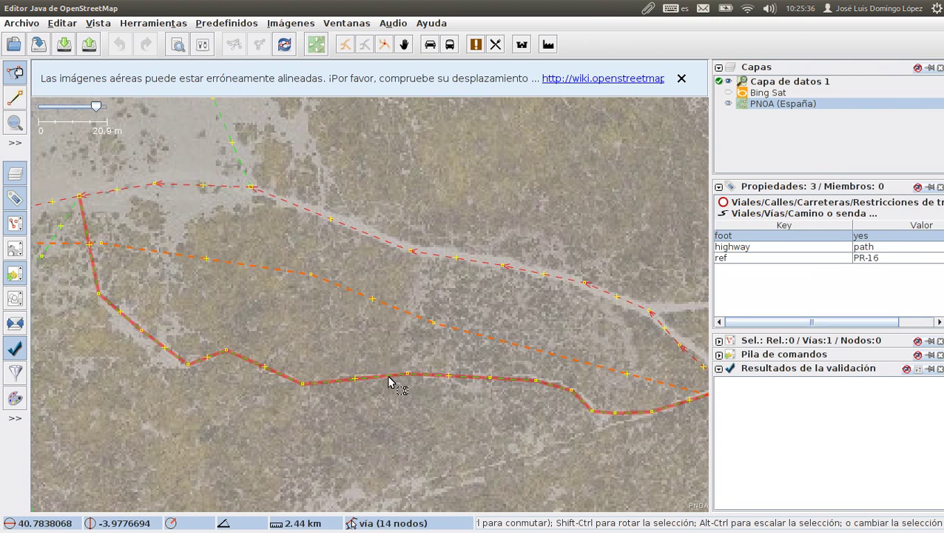
click(374, 238)
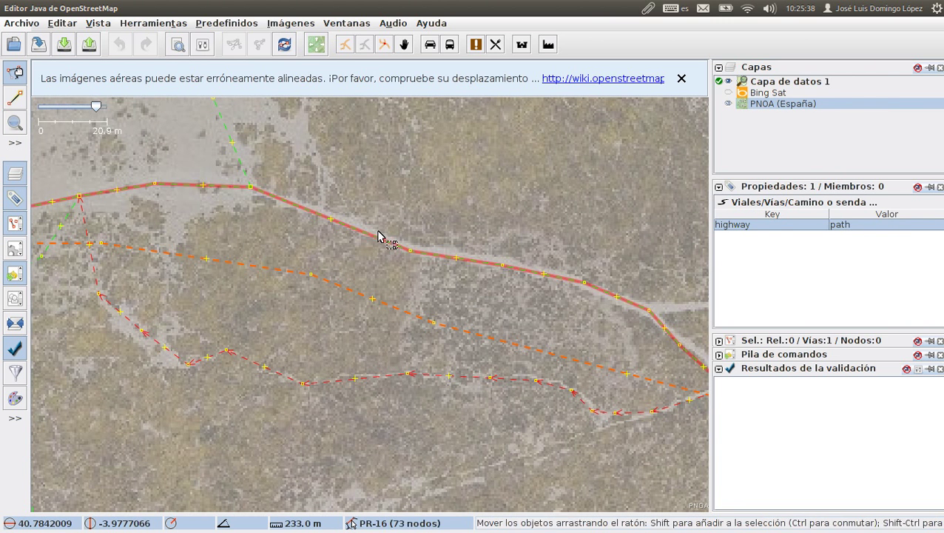
click(340, 386)
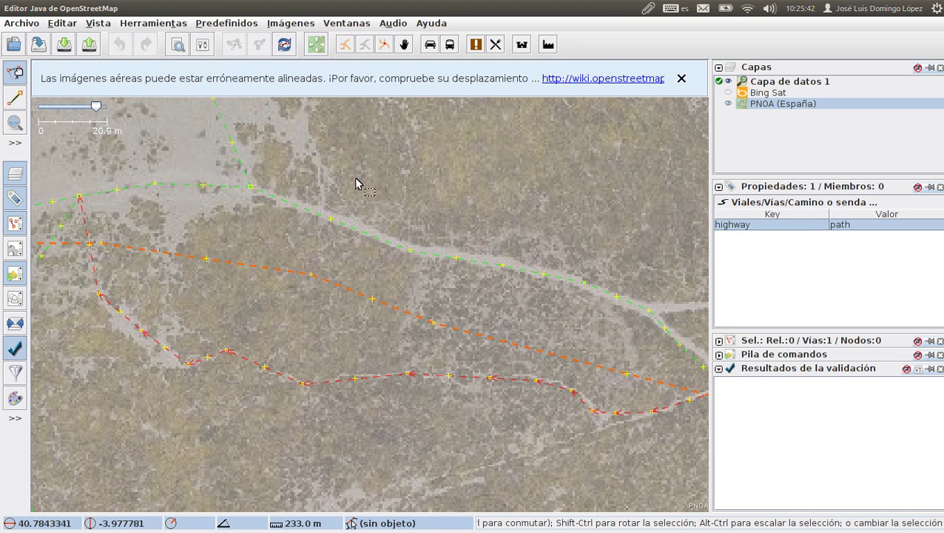
Step: Dismiss the notice warning that the aerial imagery may be misaligned
drag(360, 191, 493, 359)
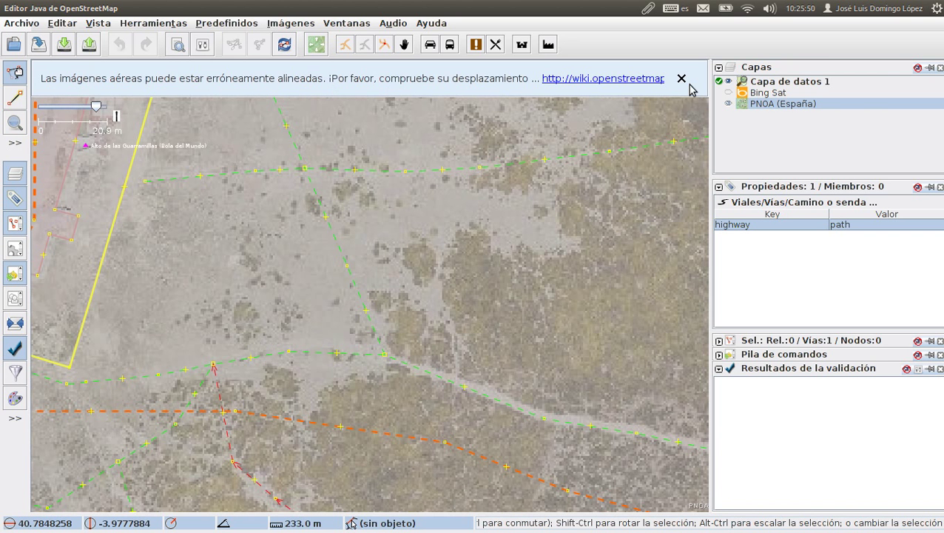
drag(497, 223, 415, 211)
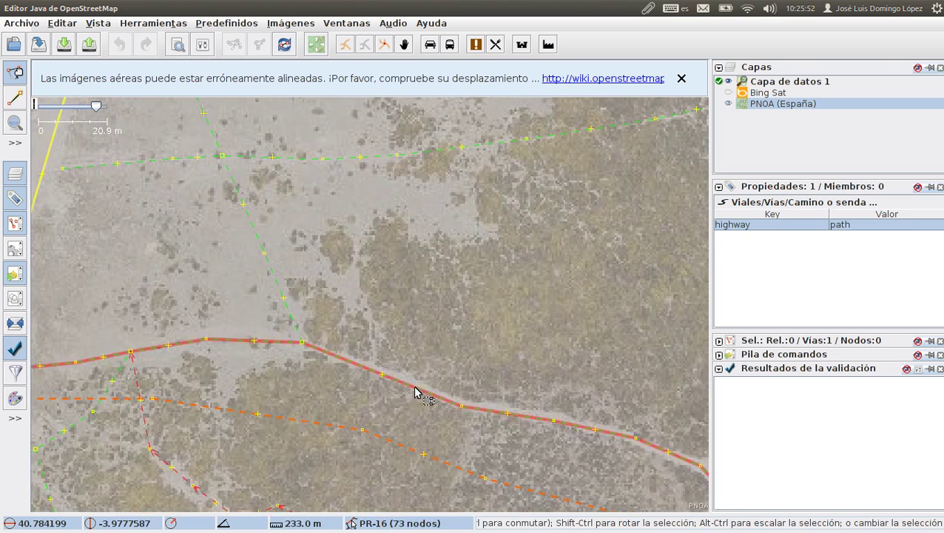
click(415, 387)
drag(322, 450, 340, 316)
click(362, 277)
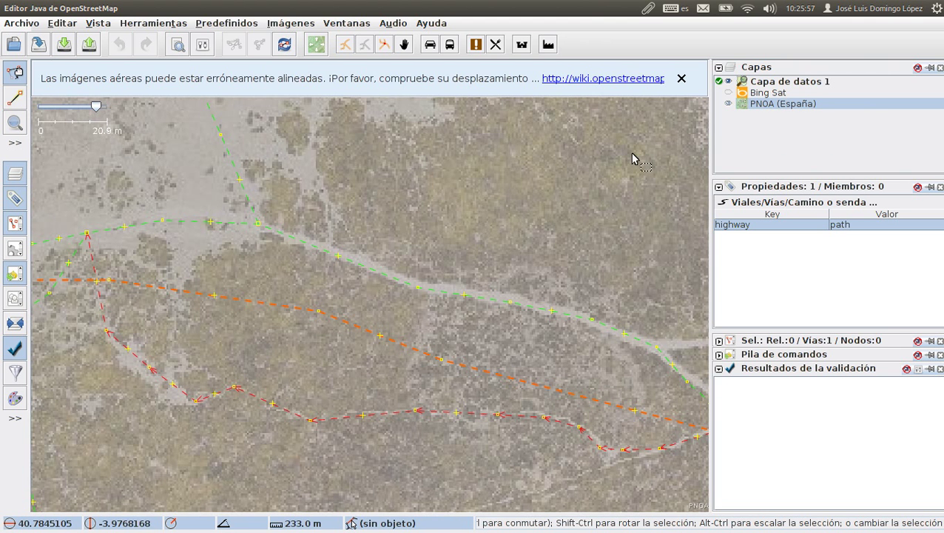
click(684, 79)
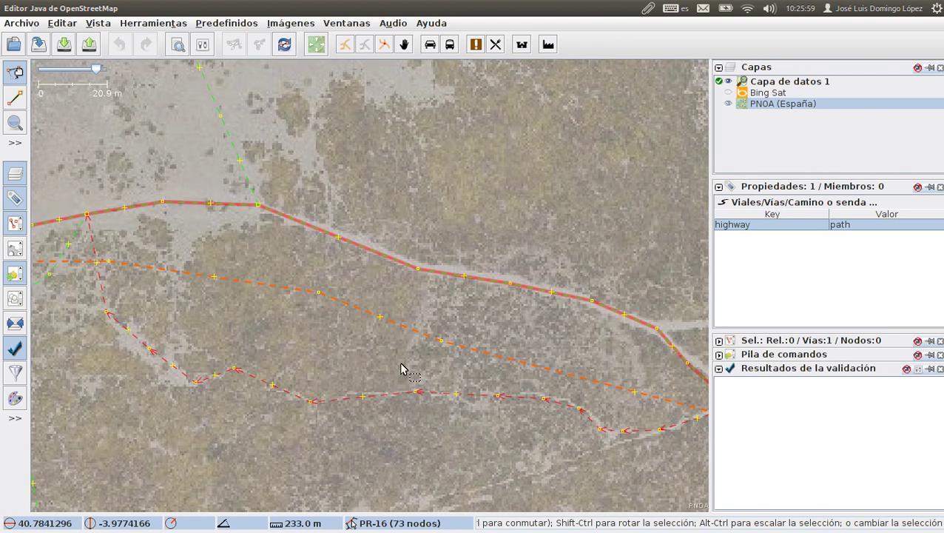
Step: Examine the PNOA imagery and mapped paths around the compound, including the terrain to the east, south and northwest
drag(192, 299, 454, 288)
drag(274, 304, 382, 429)
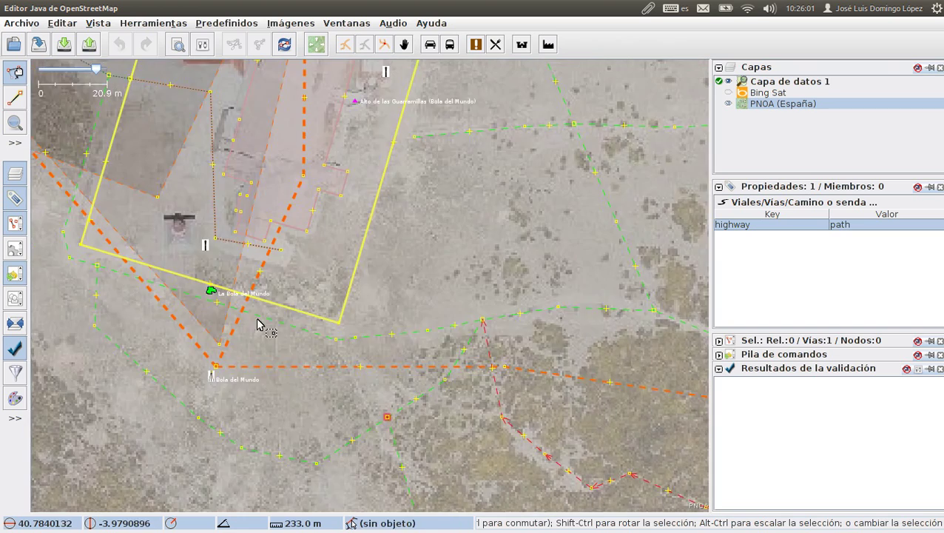
drag(245, 304, 371, 373)
drag(613, 248, 245, 313)
drag(374, 255, 46, 395)
drag(434, 371, 242, 314)
scroll(241, 314, down, 2)
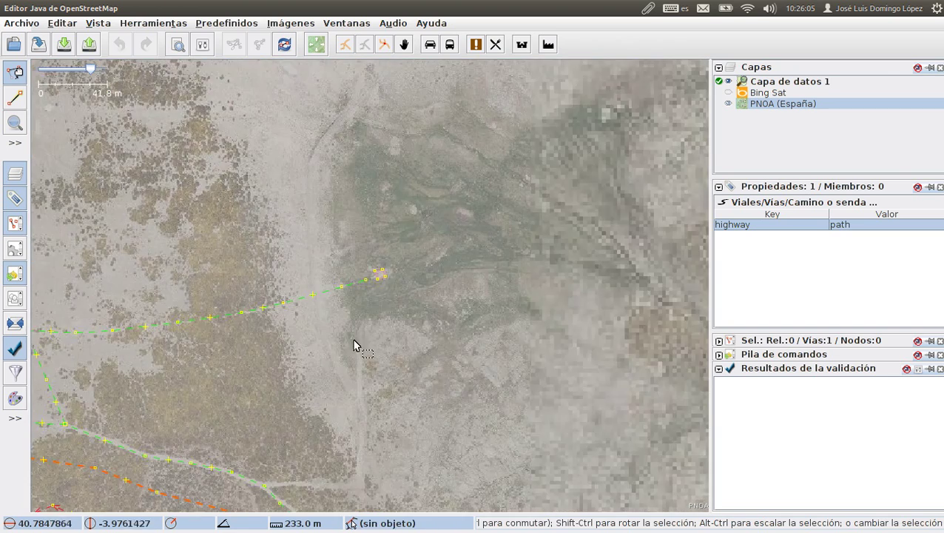
drag(359, 420, 346, 196)
drag(275, 371, 476, 210)
drag(360, 339, 404, 124)
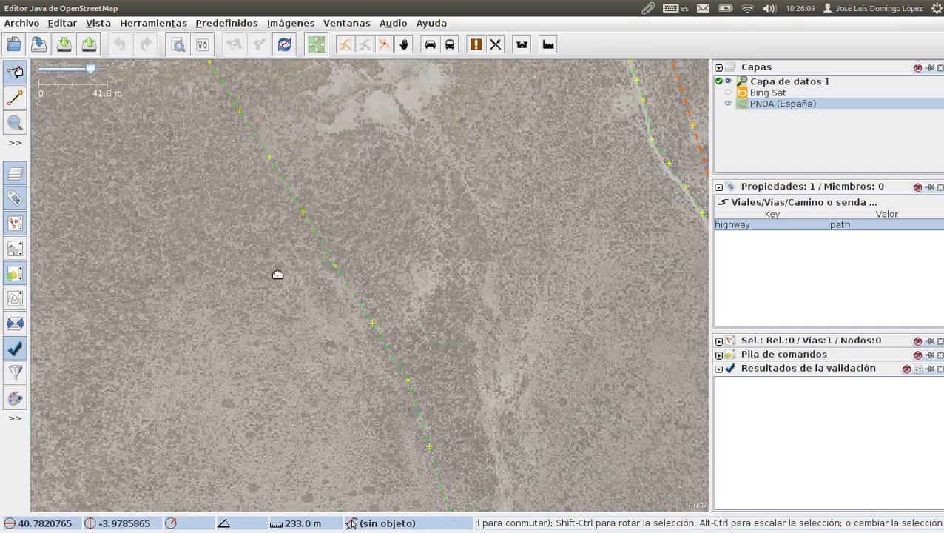
drag(276, 274, 468, 458)
drag(308, 248, 448, 411)
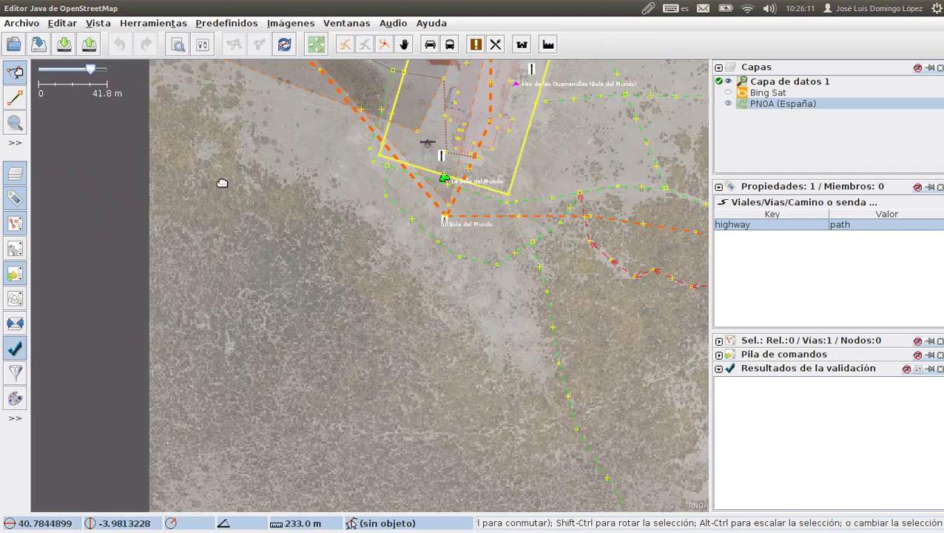
drag(217, 183, 311, 415)
drag(311, 154, 377, 349)
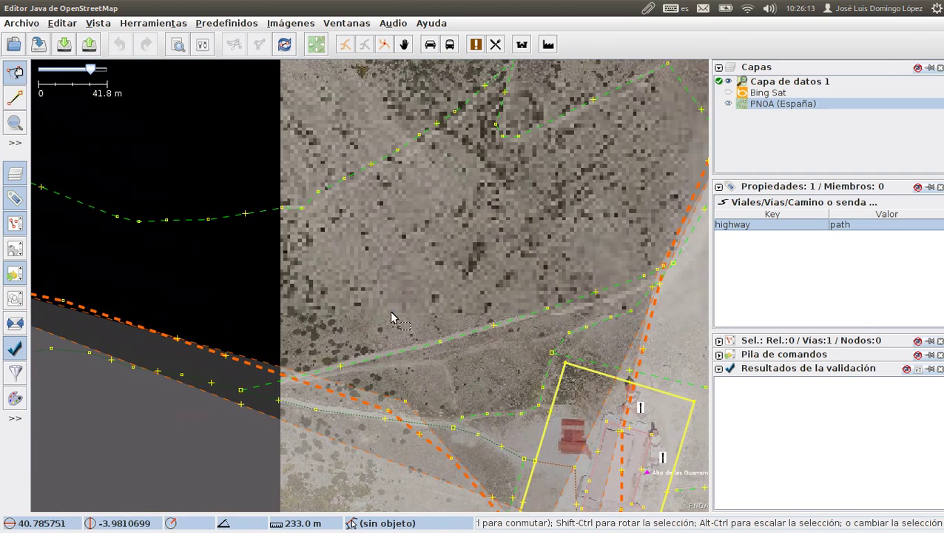
drag(356, 303, 80, 178)
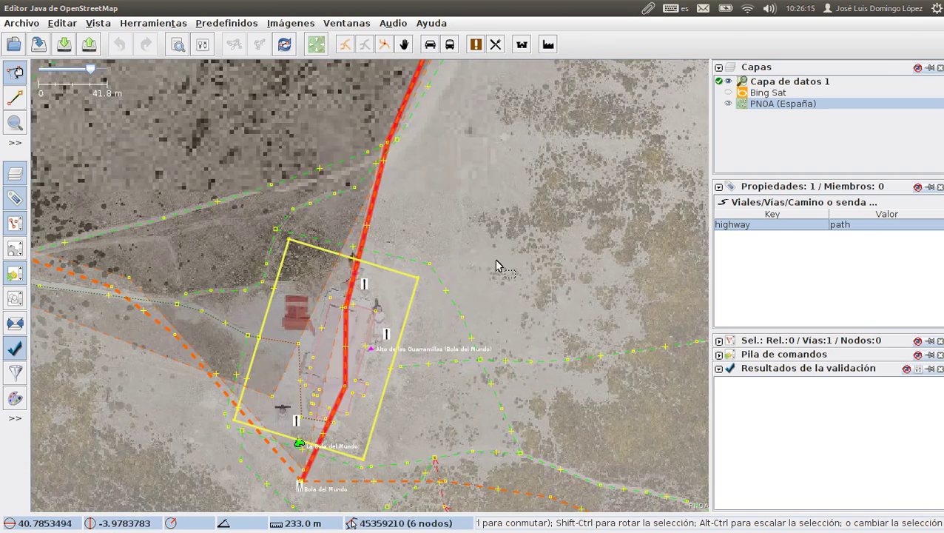
Step: Change the resolution of the PNOA (España) layer for a close view of the small building east of the compound
drag(415, 255, 176, 259)
drag(524, 249, 335, 171)
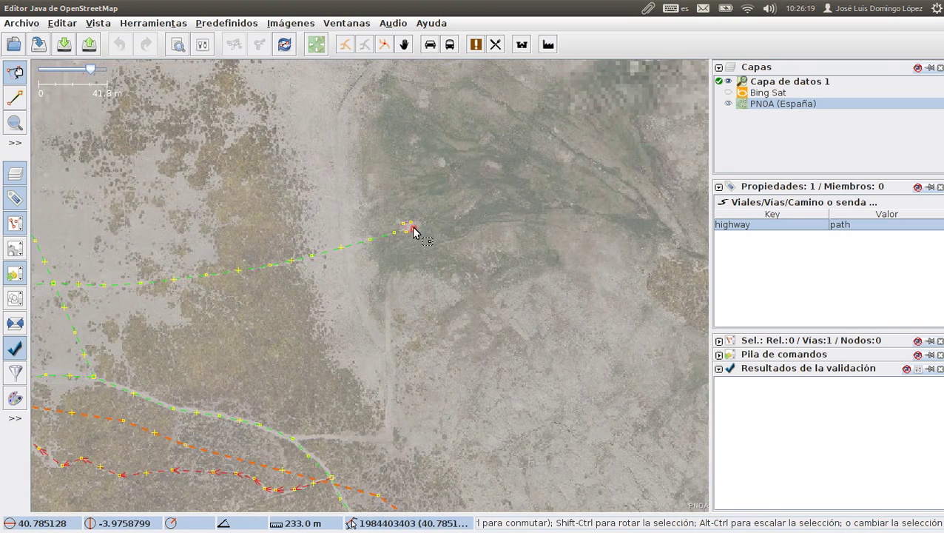
scroll(412, 236, up, 4)
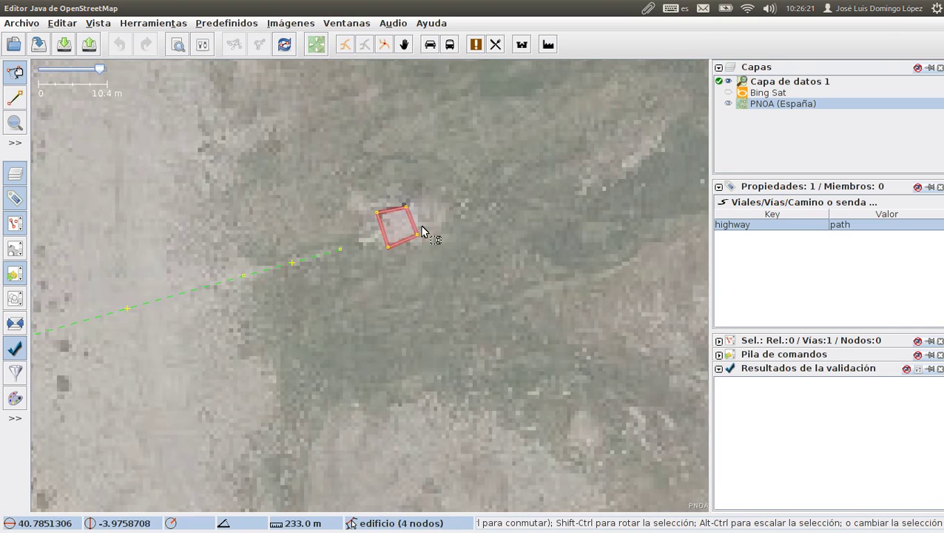
right_click(767, 106)
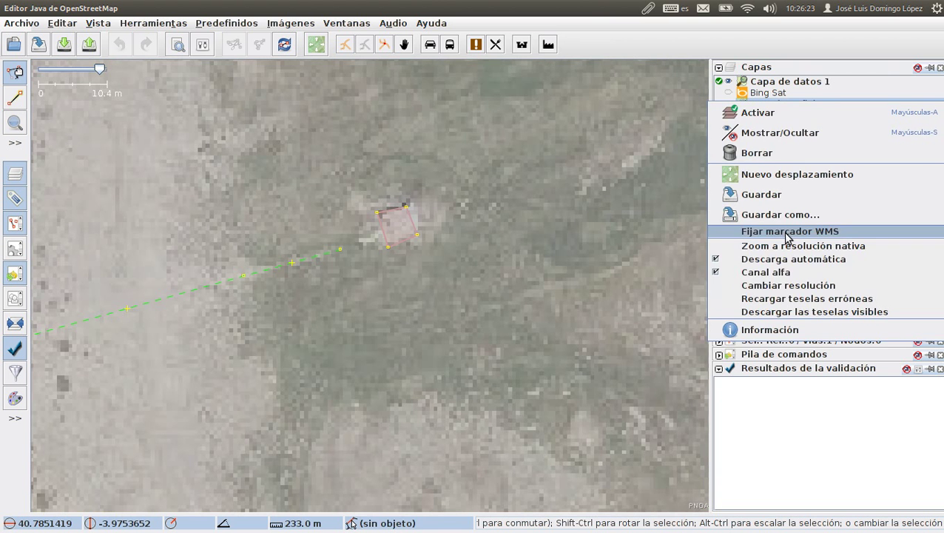
click(774, 286)
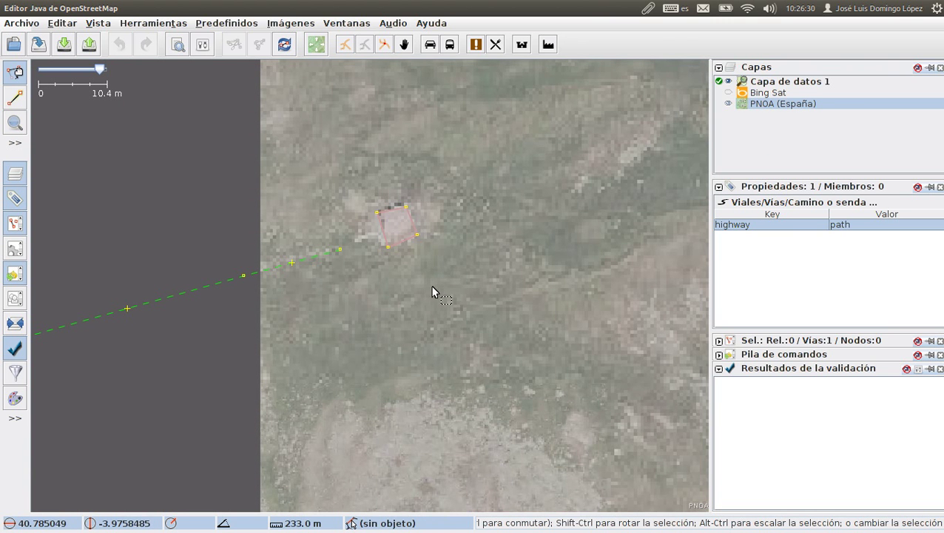
Step: Select the small building and shift its northwest corner node slightly to match the imagery, leaving nothing selected
click(412, 247)
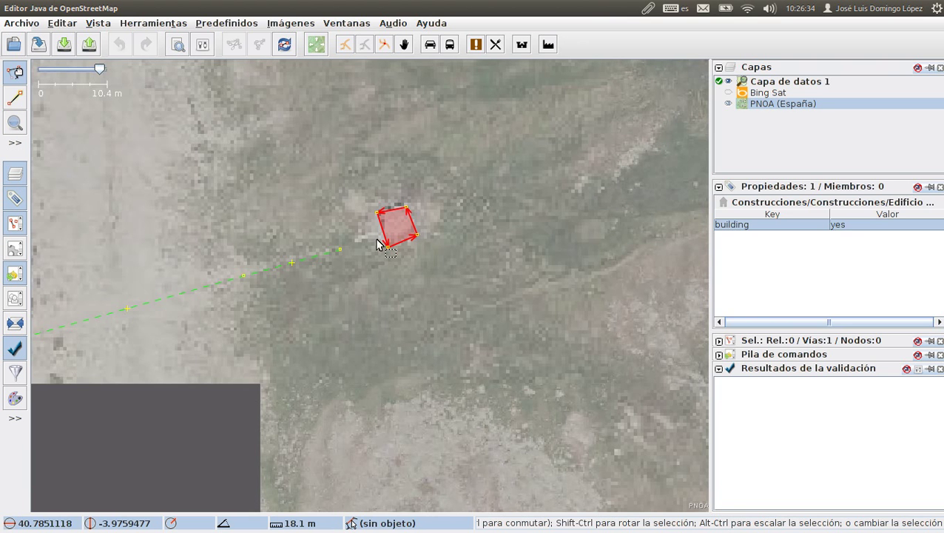
drag(378, 215, 379, 216)
click(366, 328)
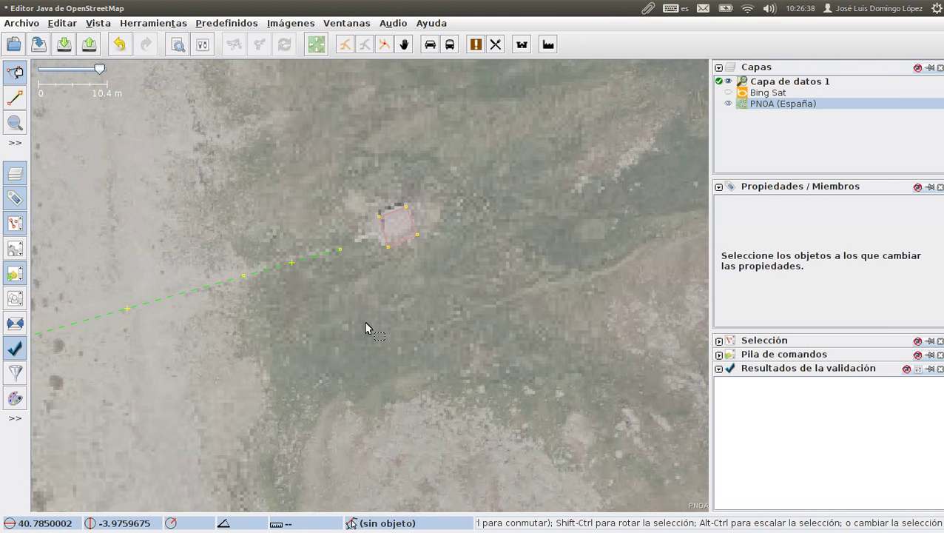
Step: Save the data layer as pruebas.osm in the tmp folder
click(19, 24)
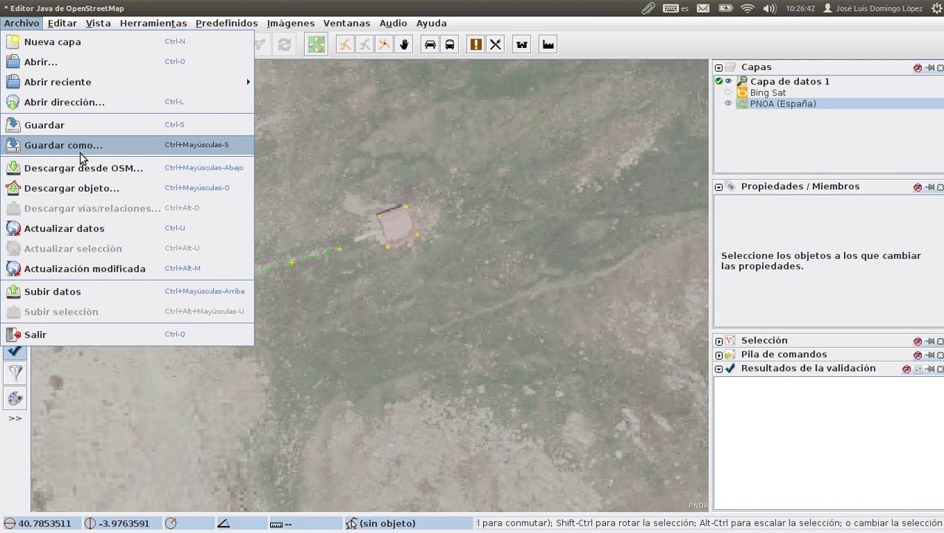
click(83, 152)
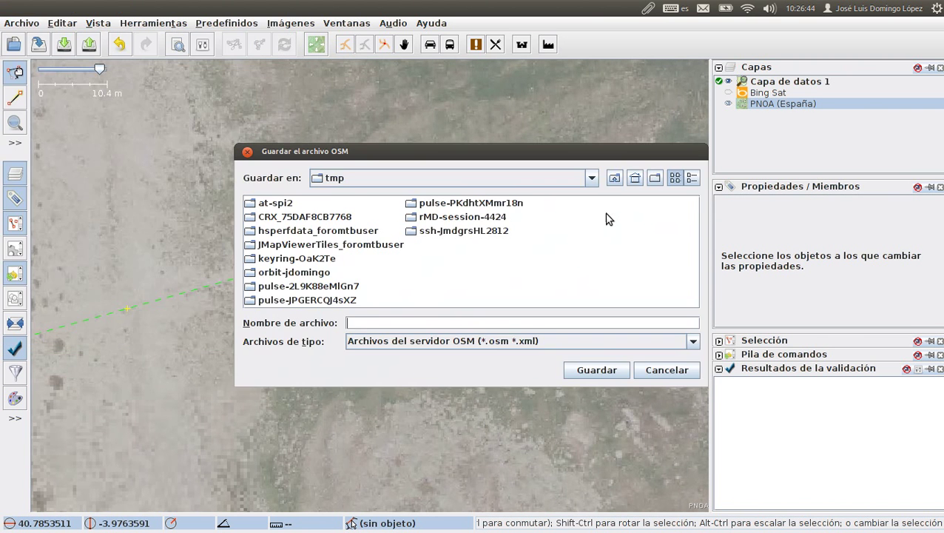
text(pruebas.osm)
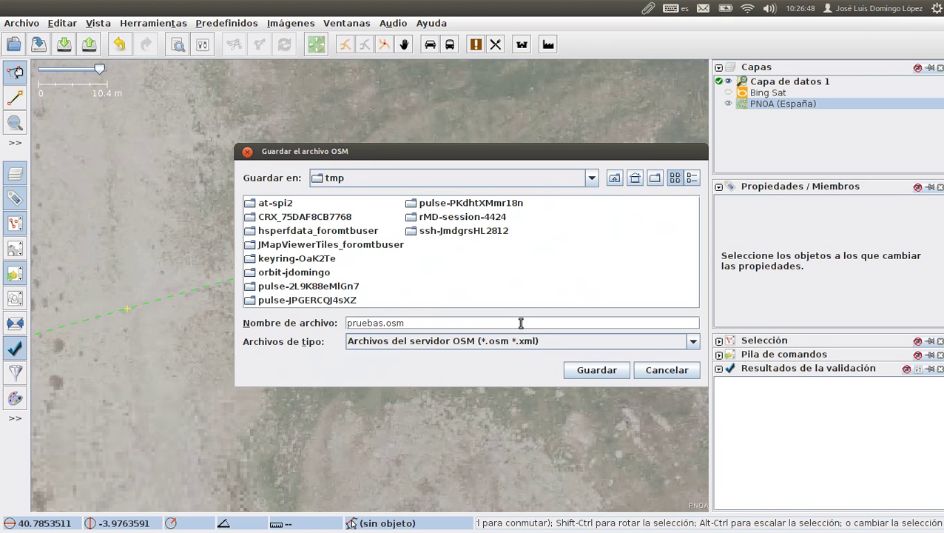
click(600, 370)
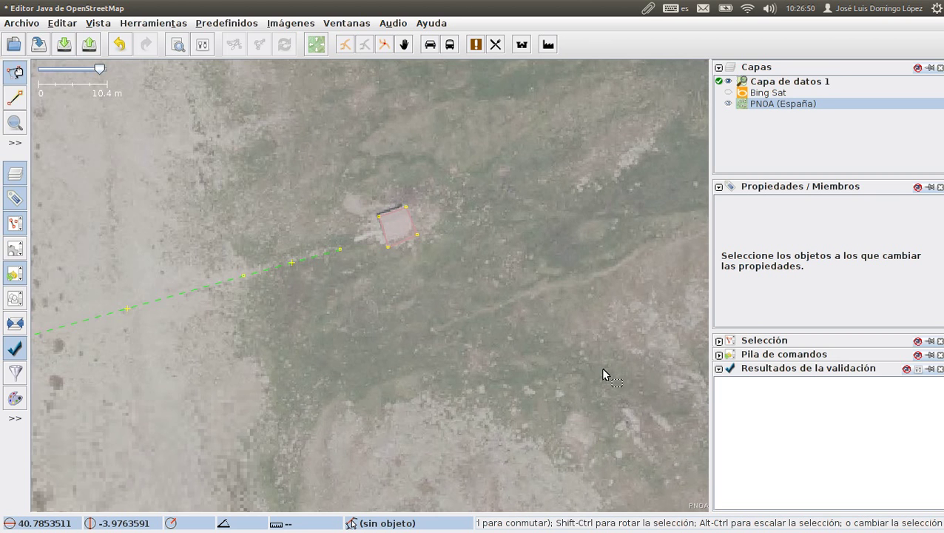
Step: Switch to the terminal, suspend the running JOSM process and resume it in the background with bg
key(alt+Tab)
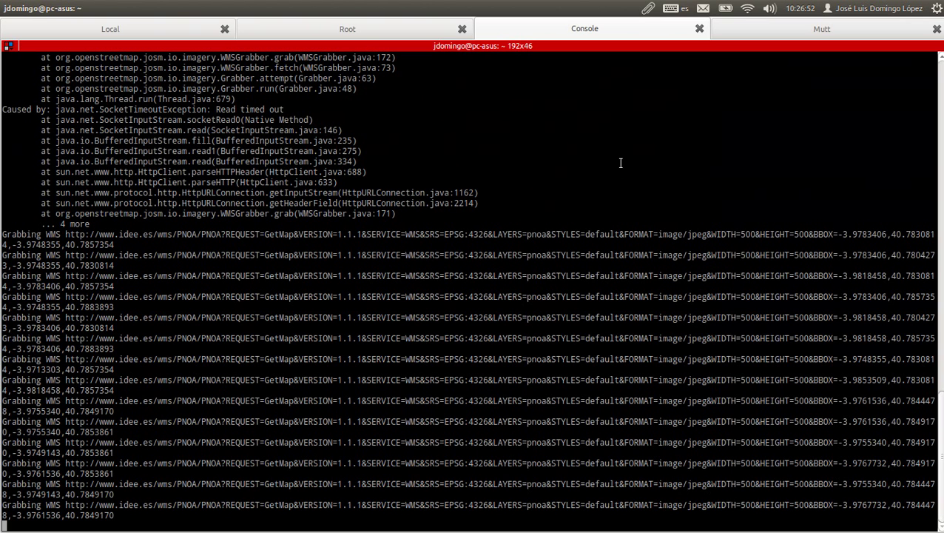
key(ctrl+z)
text(bg)
key(Return)
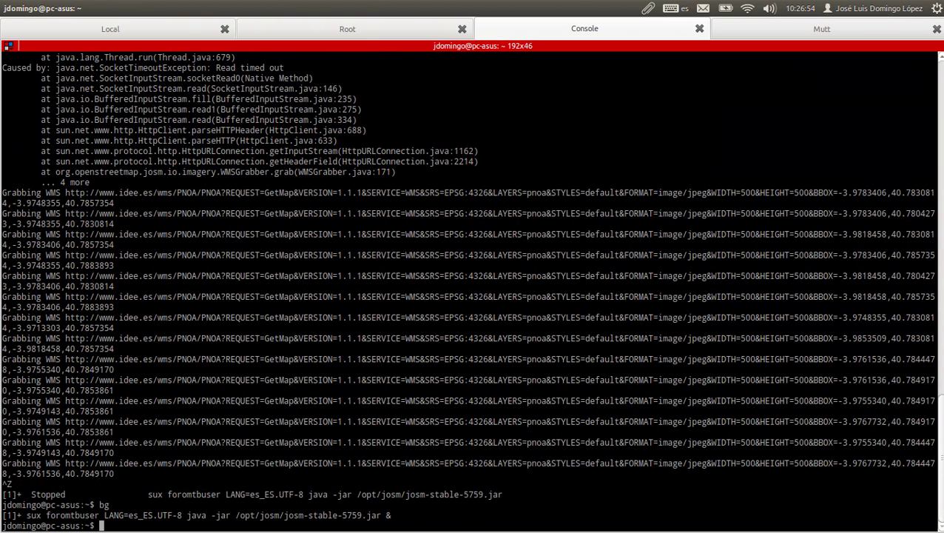
Step: Clear the console, change to the /tmp/ directory and open pruebas.osm in vim
key(ctrl+l)
text(cd /tmp/)
key(Return)
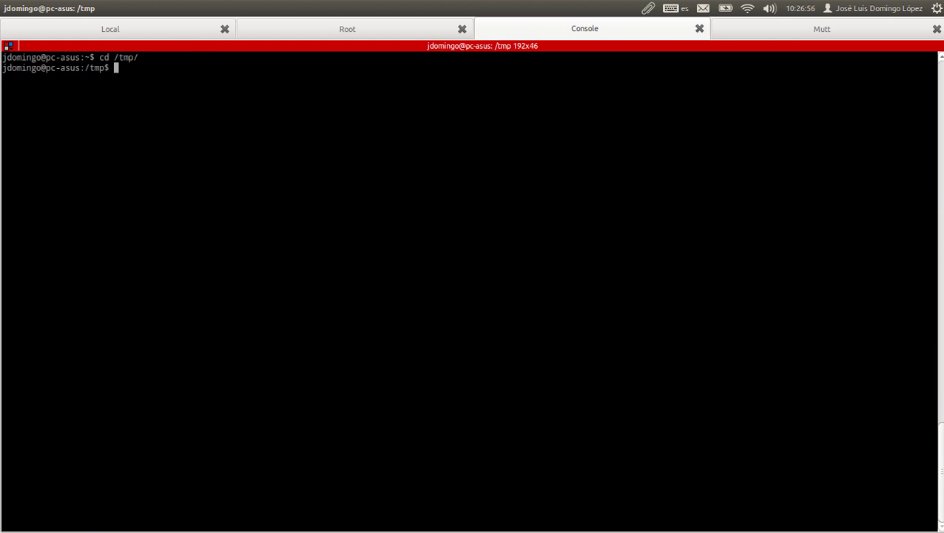
text(ls -lrt)
key(ctrl+c)
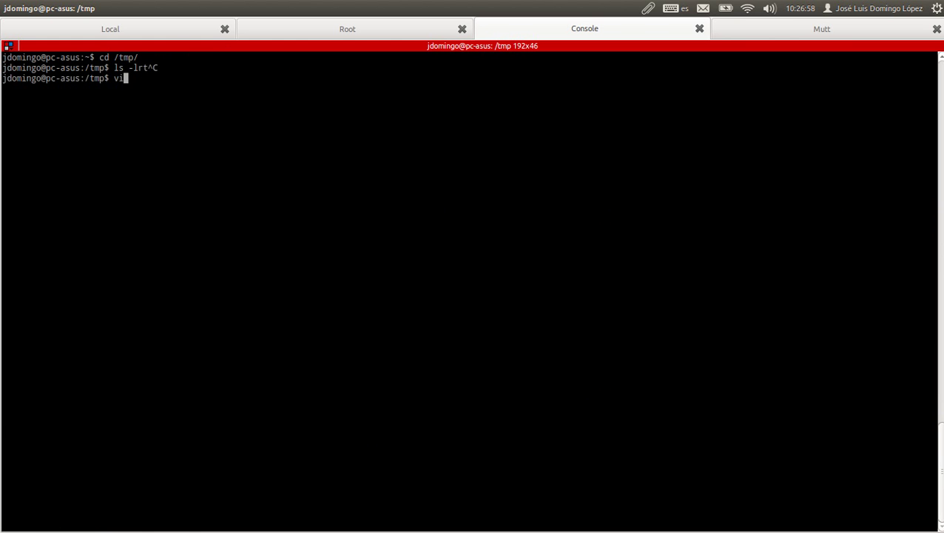
text(vim pruebas.osm)
key(Return)
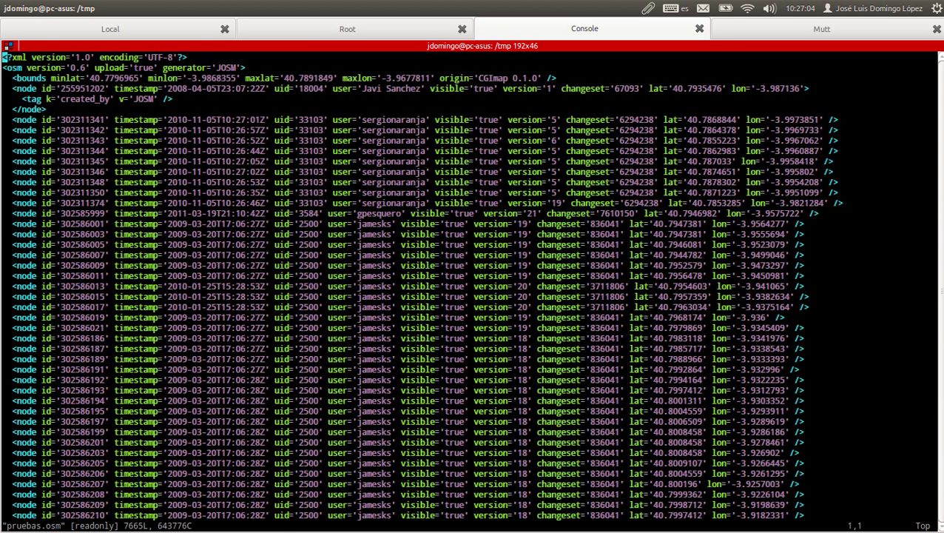
Step: Page through the node entries in pruebas.osm, examining their IDs, version and coordinate attributes
key(ctrl+f)
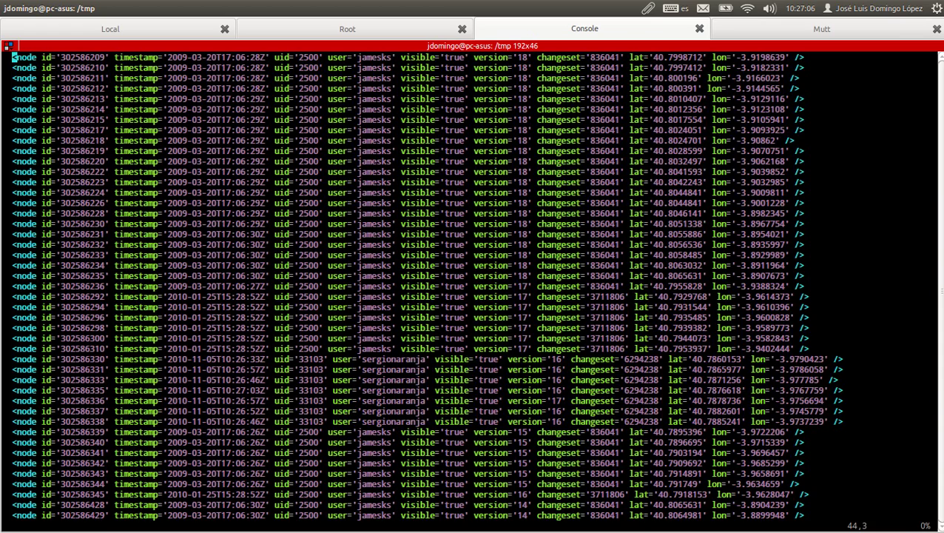
key(ctrl+f)
key(ctrl+f)
key(ctrl+f)
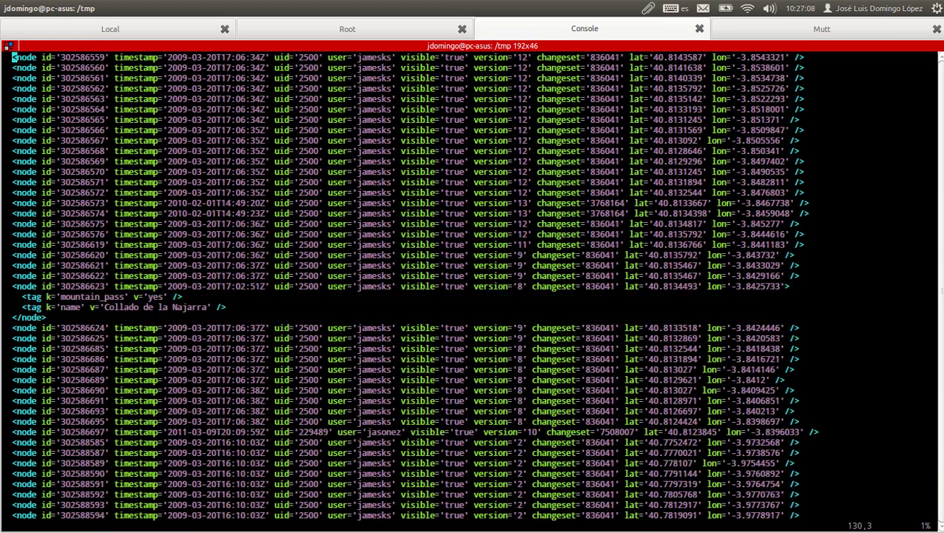
key(ctrl+f)
key(ctrl+f)
key(ctrl+f)
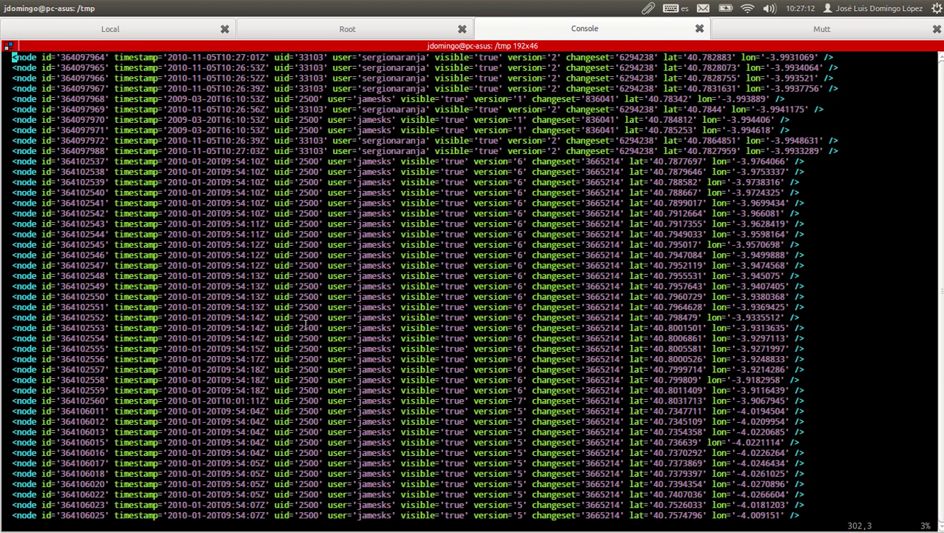
double_click(75, 296)
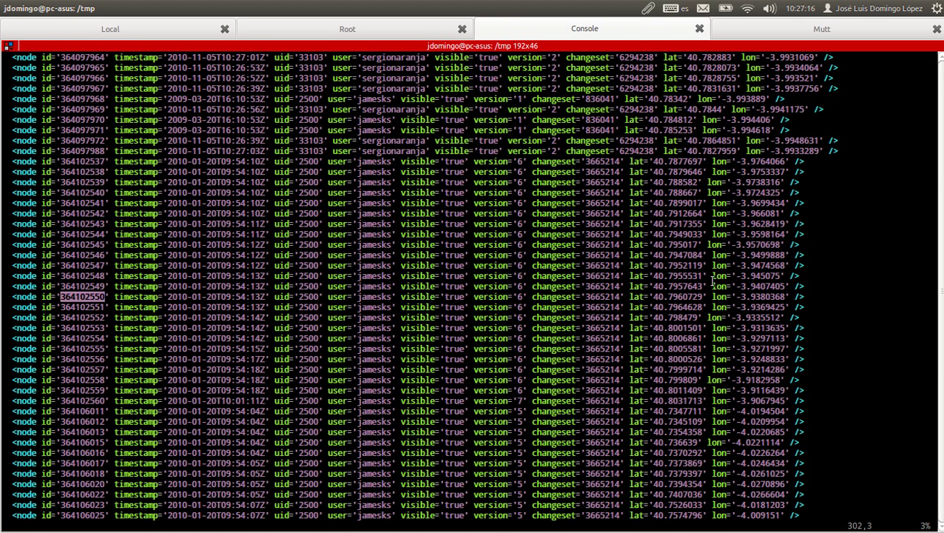
click(765, 316)
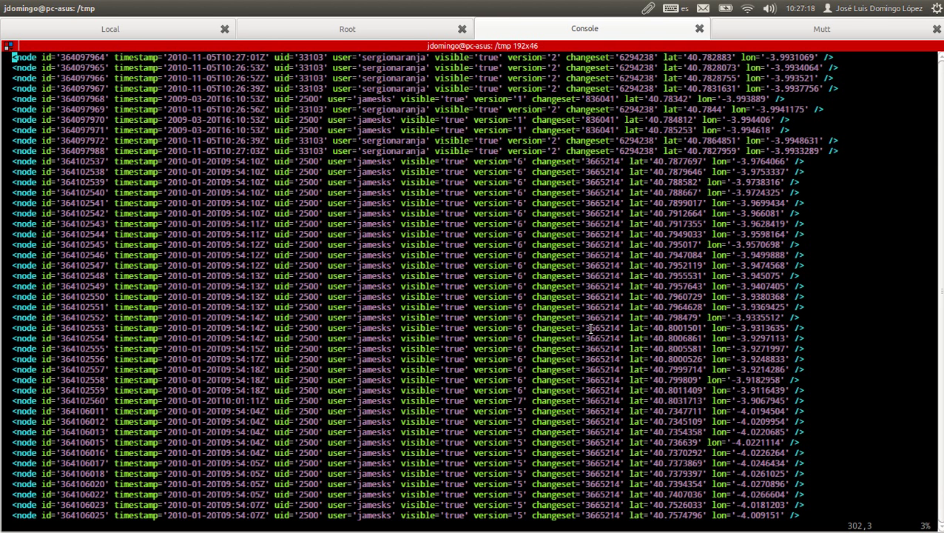
Step: Search the file for "modify" and highlight the ID of the modified node
text(/modify)
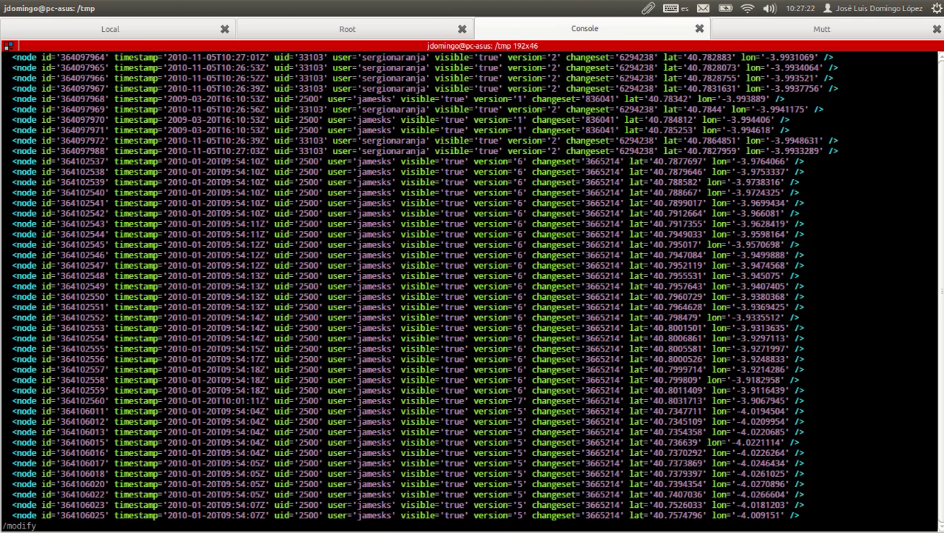
key(Return)
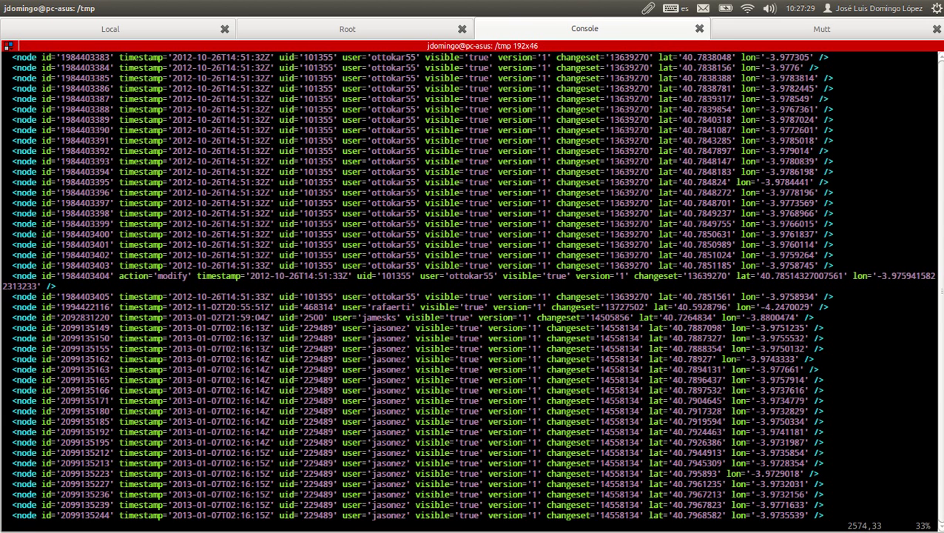
key(n)
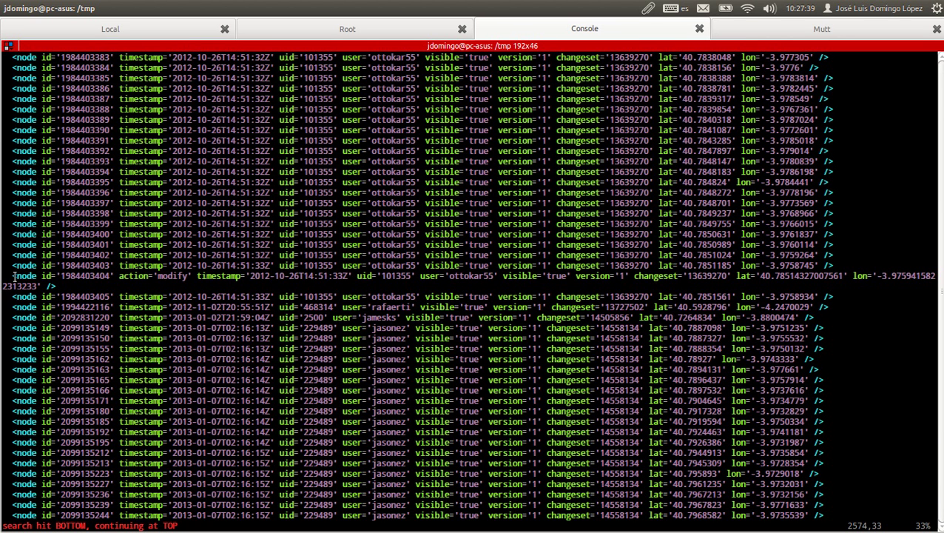
drag(13, 276, 37, 276)
double_click(75, 278)
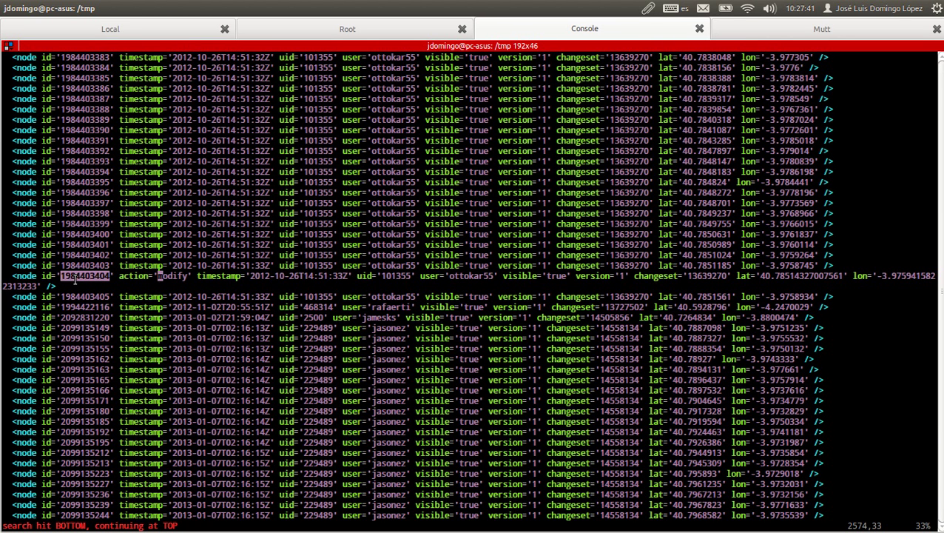
Step: Switch to JOSM, open the advanced information of the small building's northwest corner node and highlight its node ID
key(alt+Tab)
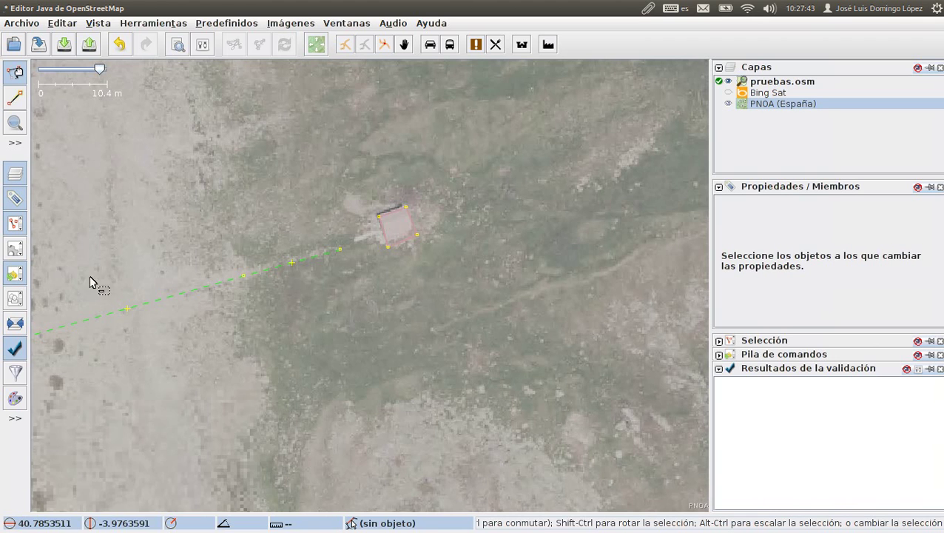
click(379, 217)
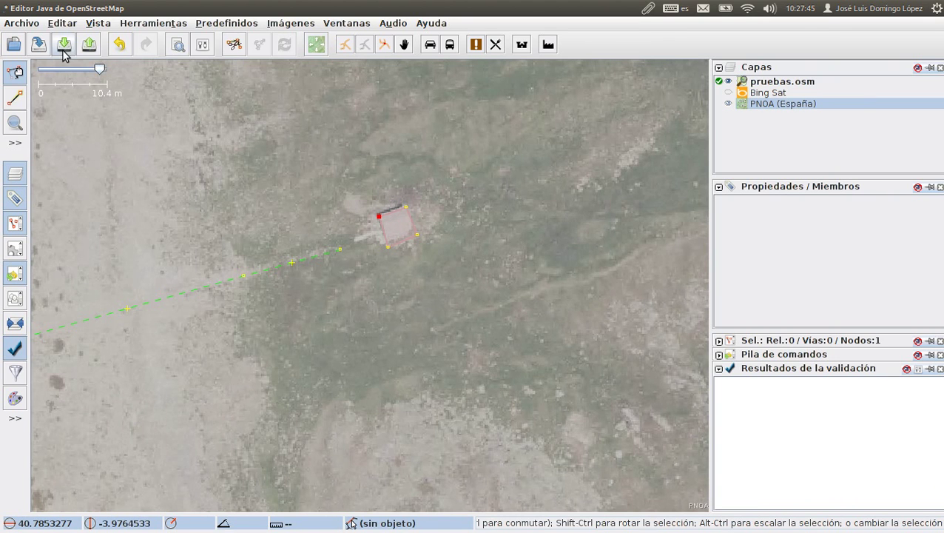
click(62, 23)
mouse_move(98, 23)
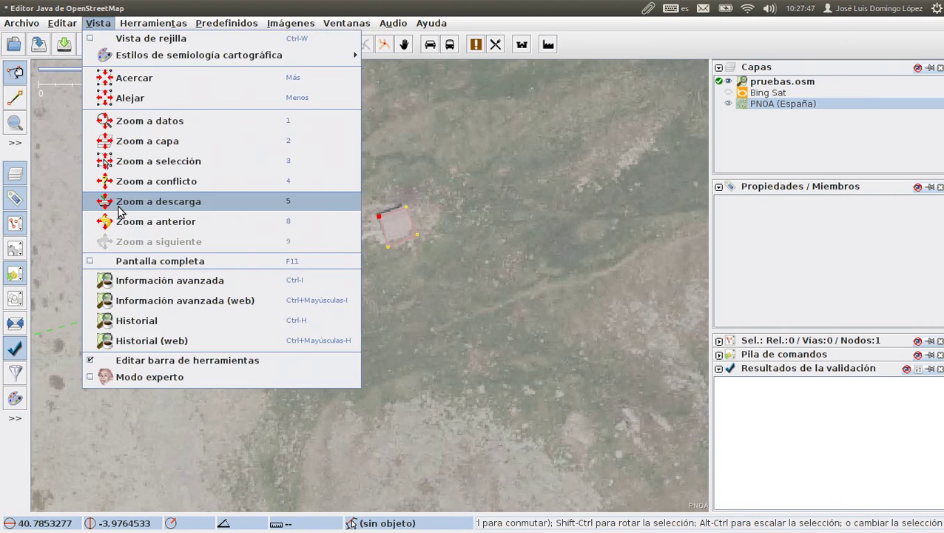
click(137, 281)
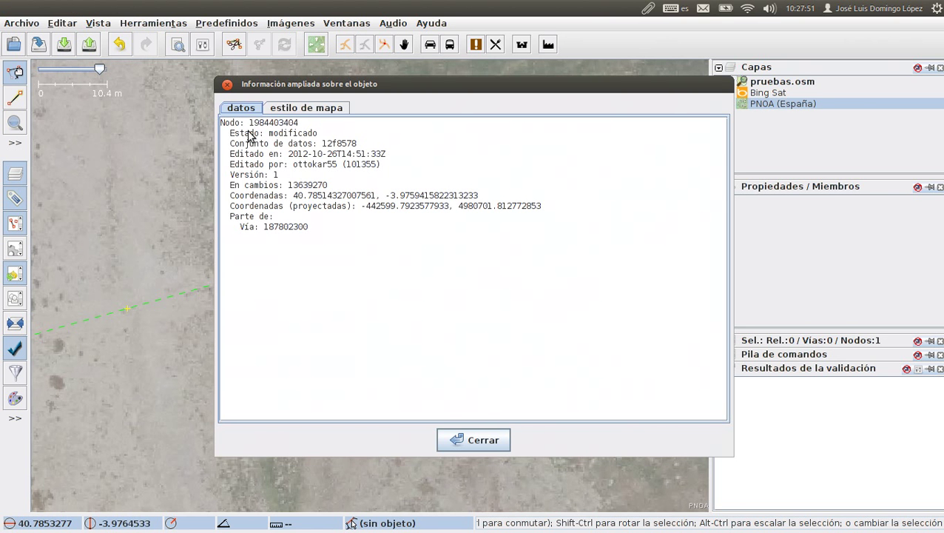
drag(249, 124, 300, 124)
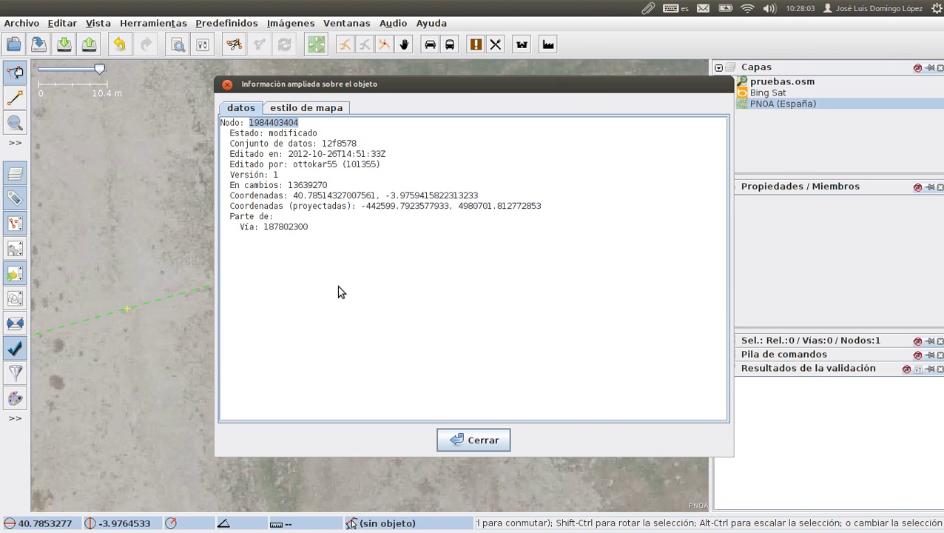
key(alt+Tab)
text(/)
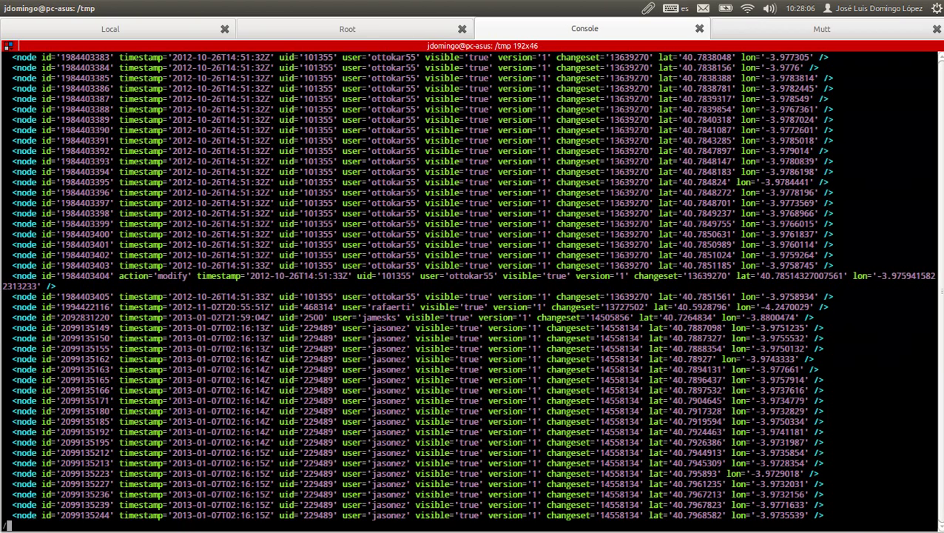
middle_click(362, 322)
key(Return)
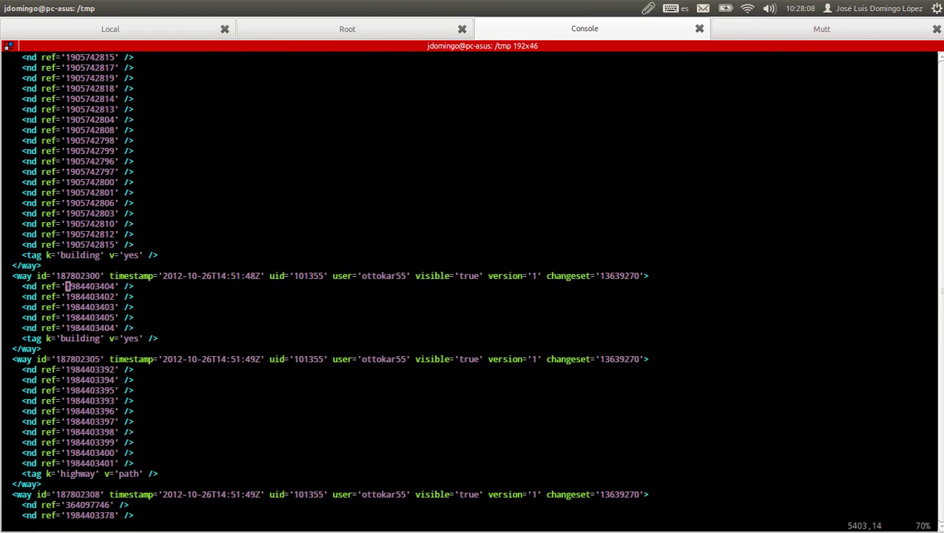
key(n)
key(n)
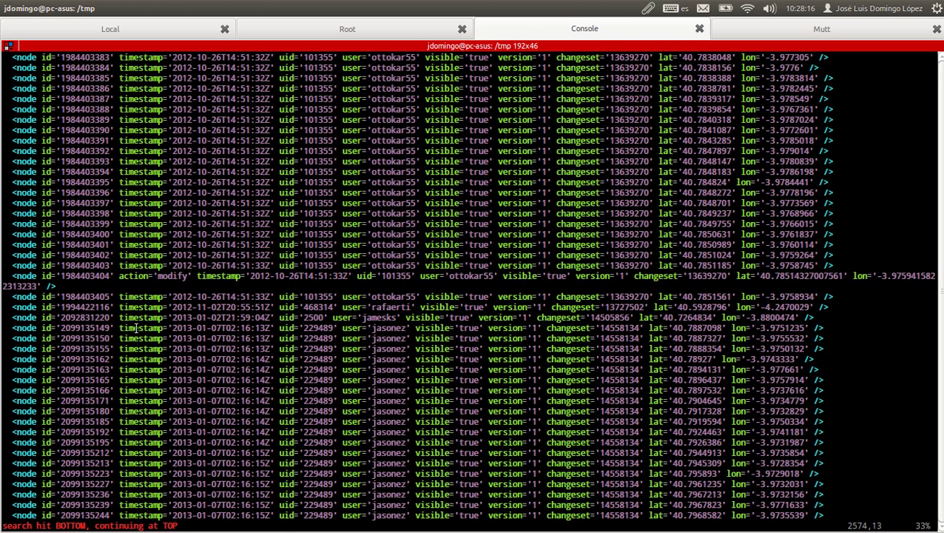
Step: Go forward and backward through the matches of the node ID, ending at its first reference in the building's way
key(n)
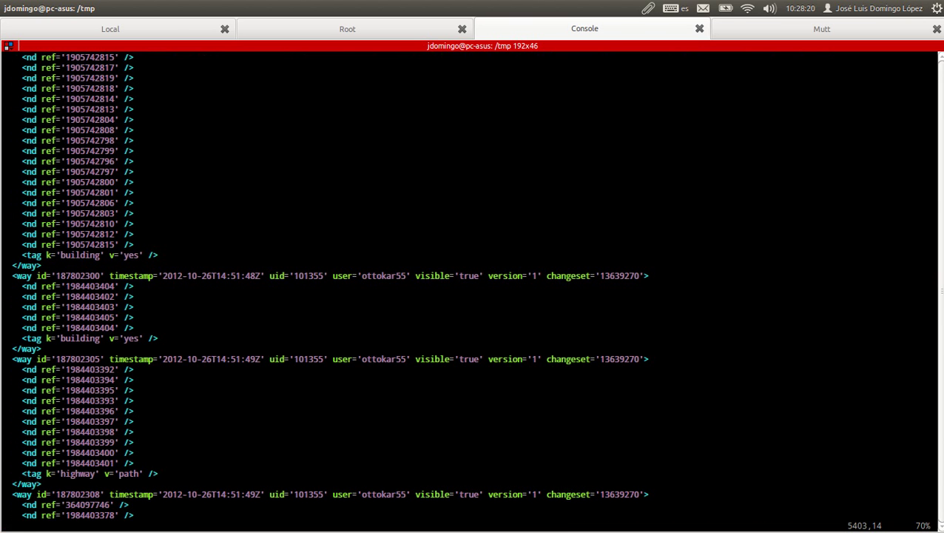
key(n)
key(n)
key(n)
key(n)
key(shift+n)
key(shift+n)
key(shift+n)
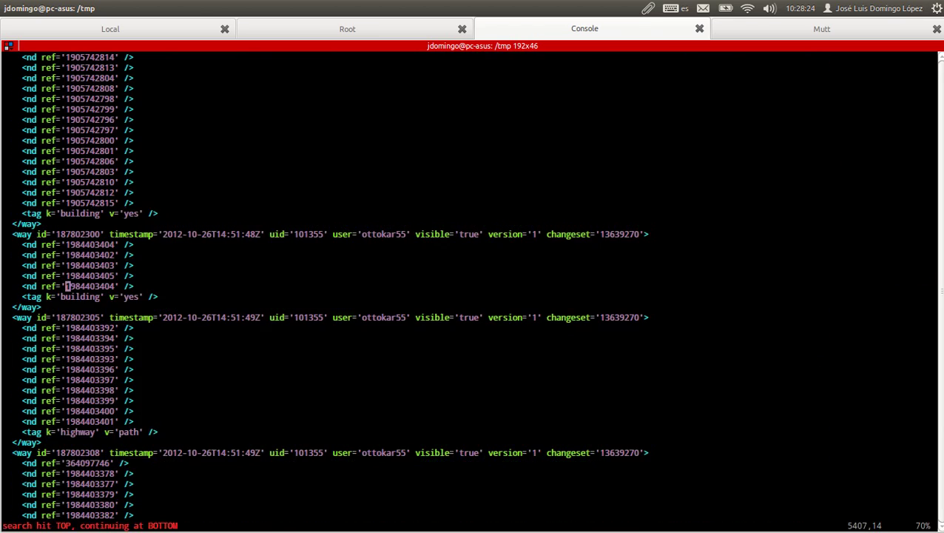
key(shift+n)
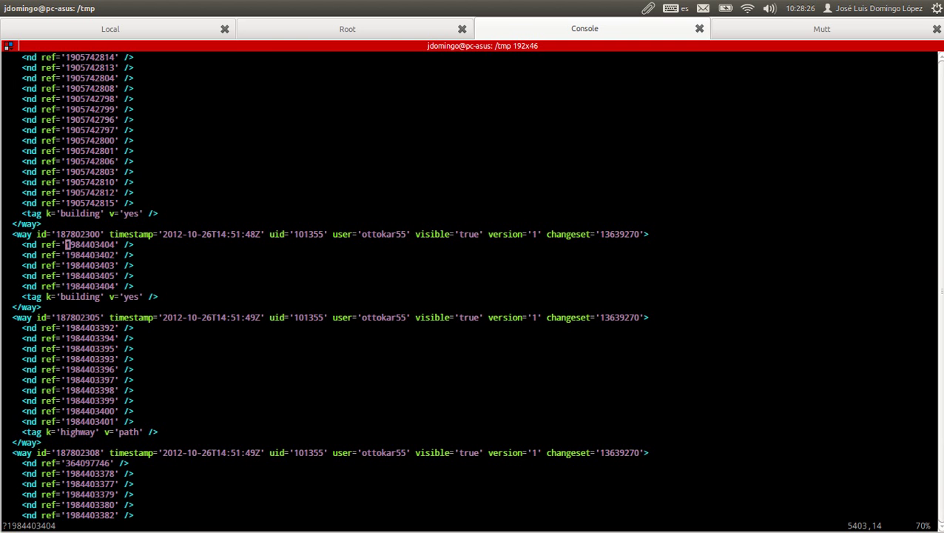
key(n)
key(shift+n)
key(shift+n)
key(n)
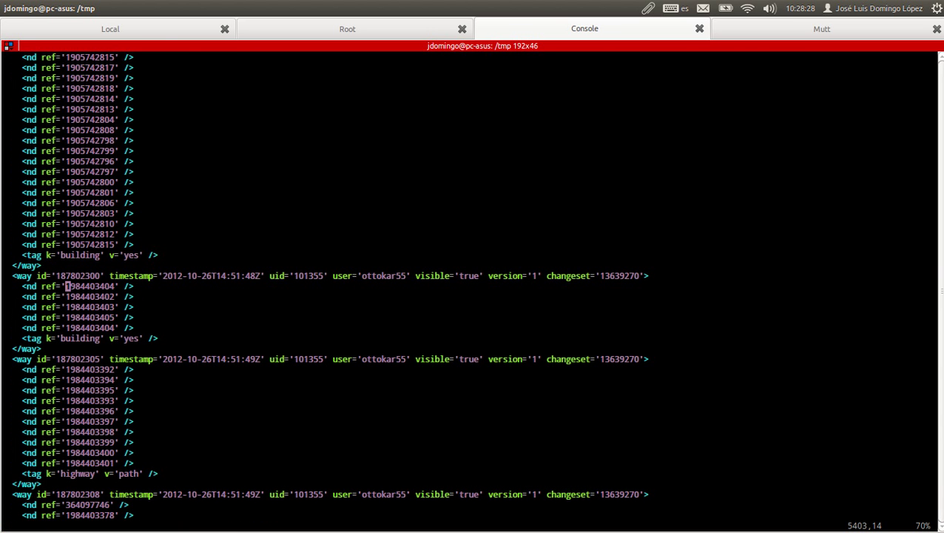
Step: Examine the ID, way element and building=yes tag of way 187802300 in the file, and return to JOSM
double_click(75, 276)
double_click(81, 276)
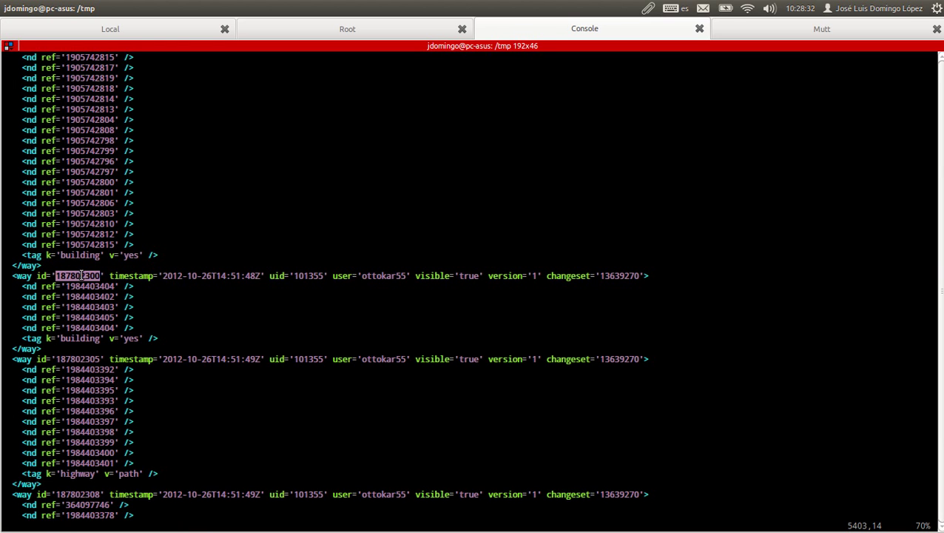
double_click(25, 275)
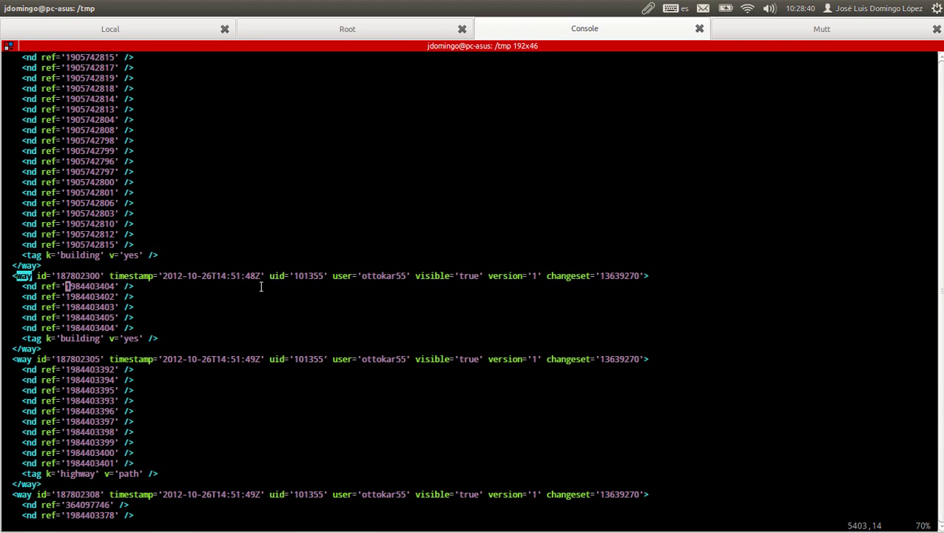
drag(27, 339, 148, 338)
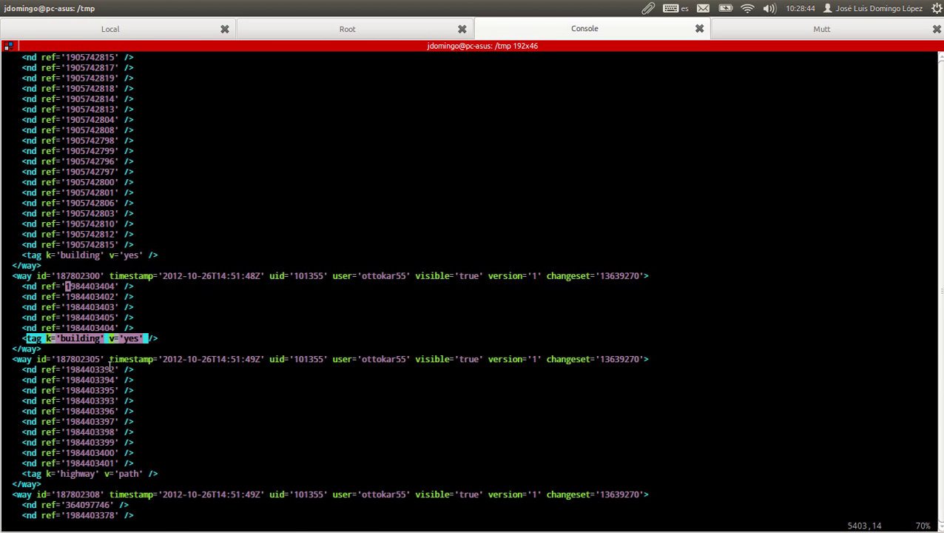
click(127, 339)
double_click(137, 338)
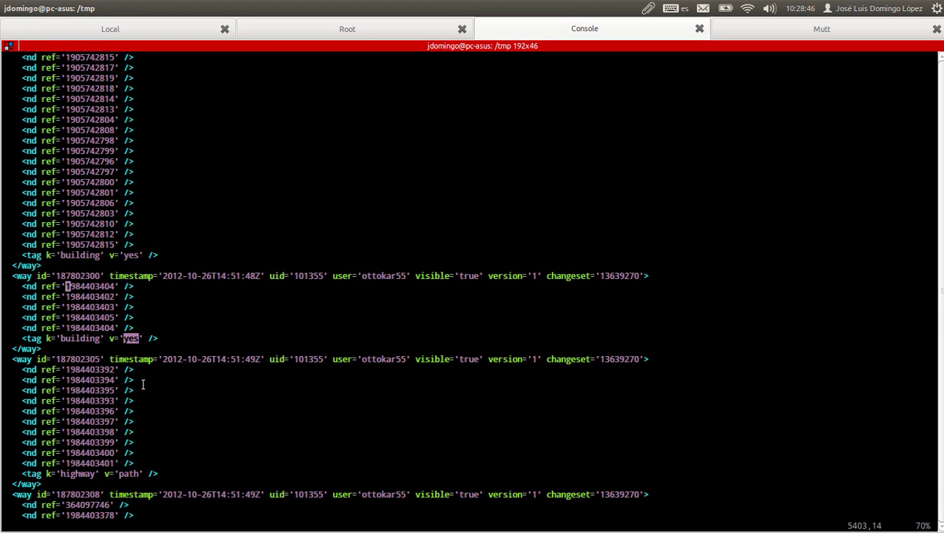
click(46, 338)
key(alt+Tab)
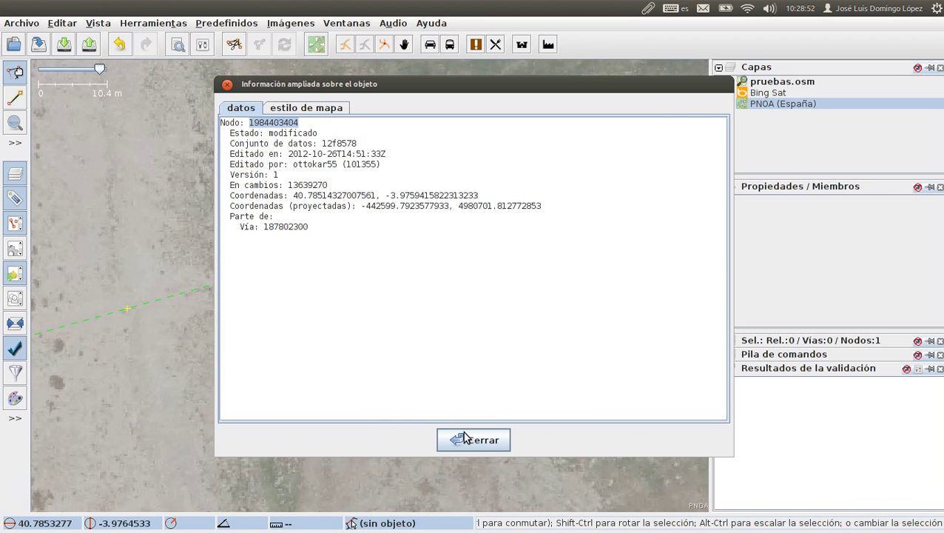
Step: Close the node's information, select the small building's outline and open its advanced information
click(465, 438)
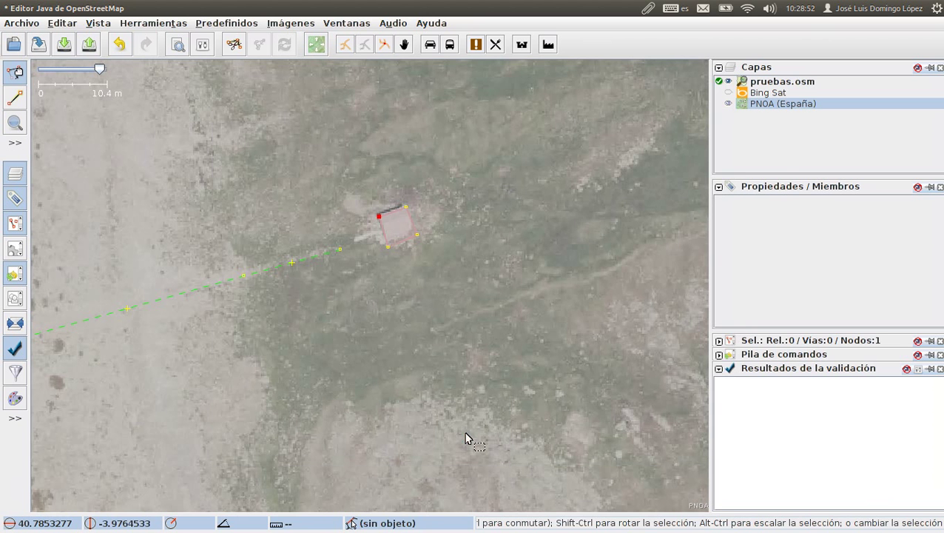
click(380, 223)
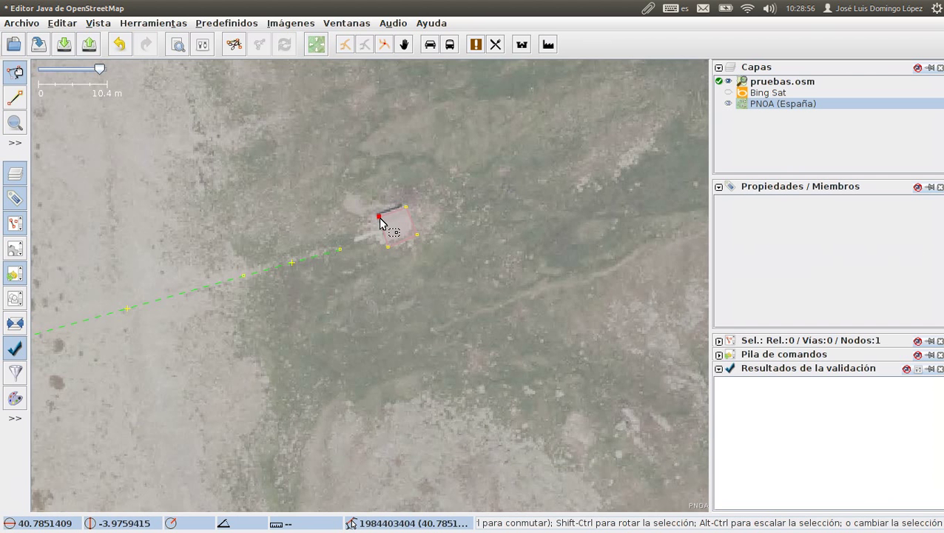
click(392, 220)
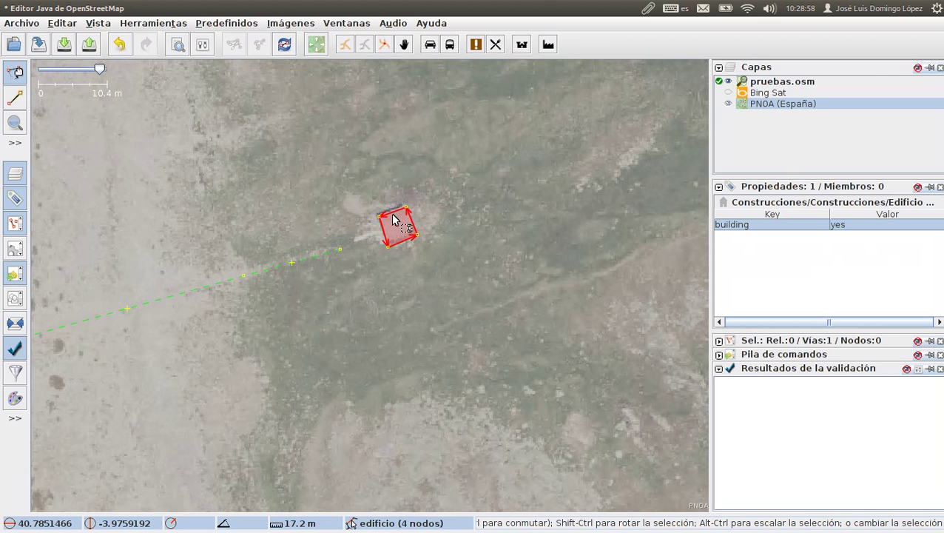
click(98, 23)
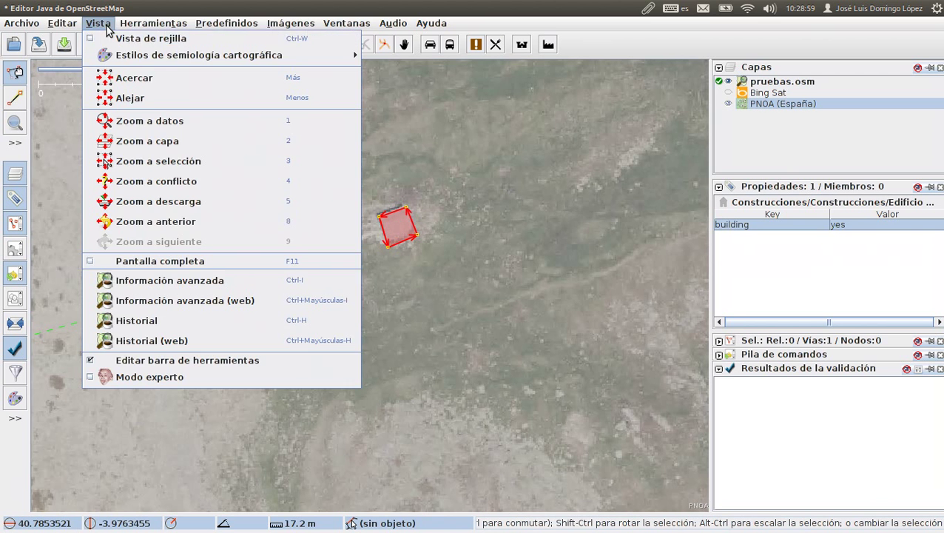
click(165, 282)
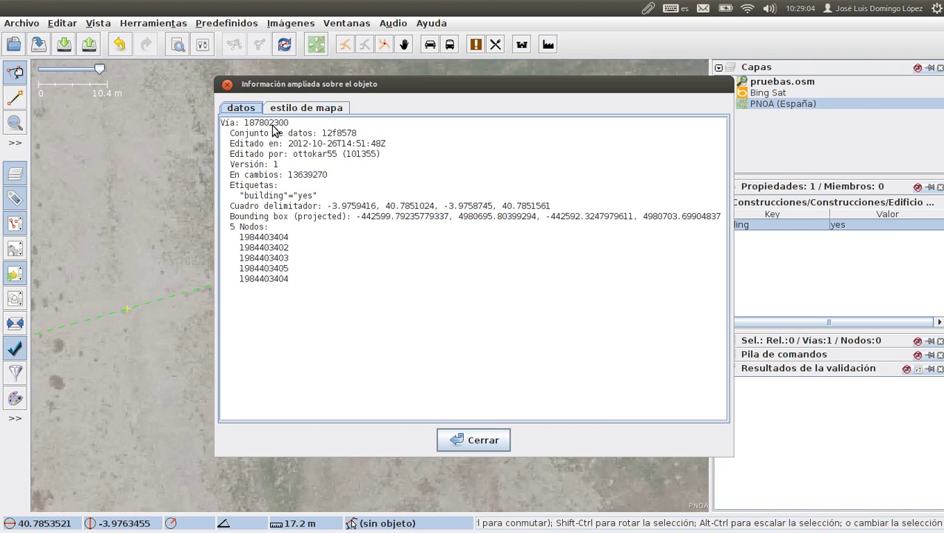
Step: Switch to the terminal to highlight way ID 187802300 in pruebas.osm, then quit vim and return to JOSM
key(alt+Tab)
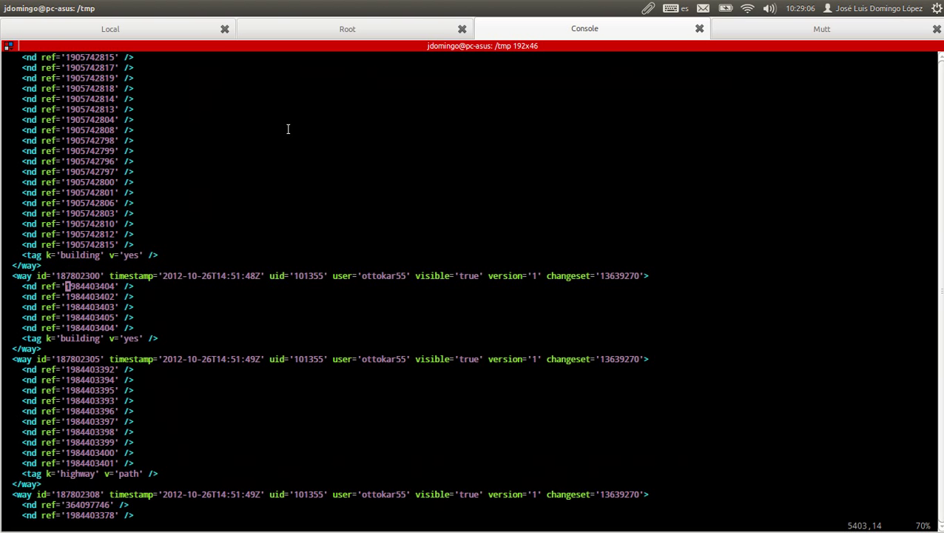
double_click(78, 276)
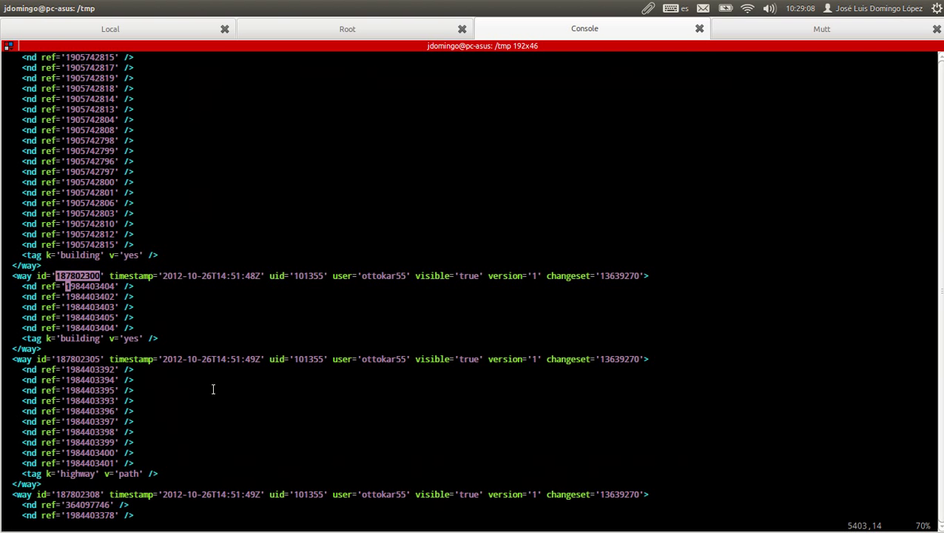
text(:q)
key(Return)
key(alt+Tab)
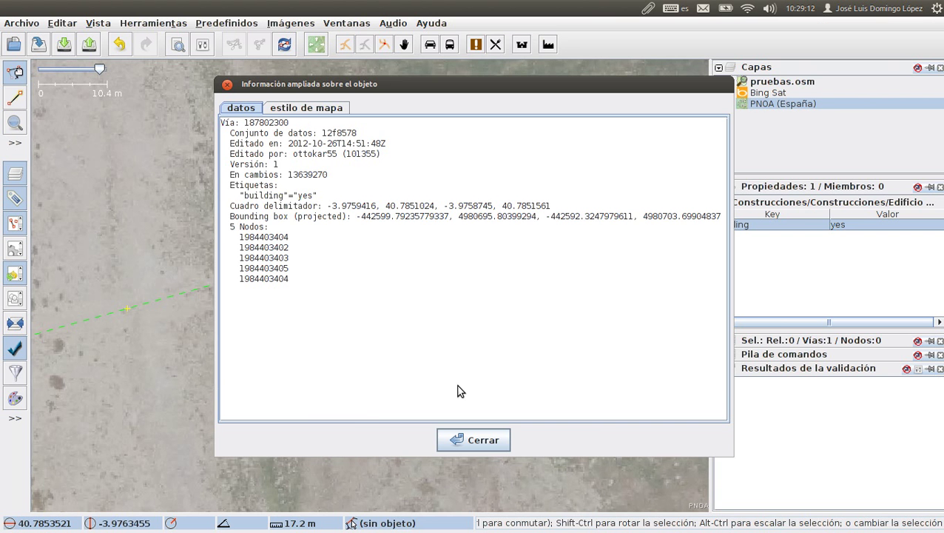
Step: Close the building's information, select the small building together with all its nodes, and clear the selection
click(478, 444)
click(385, 213)
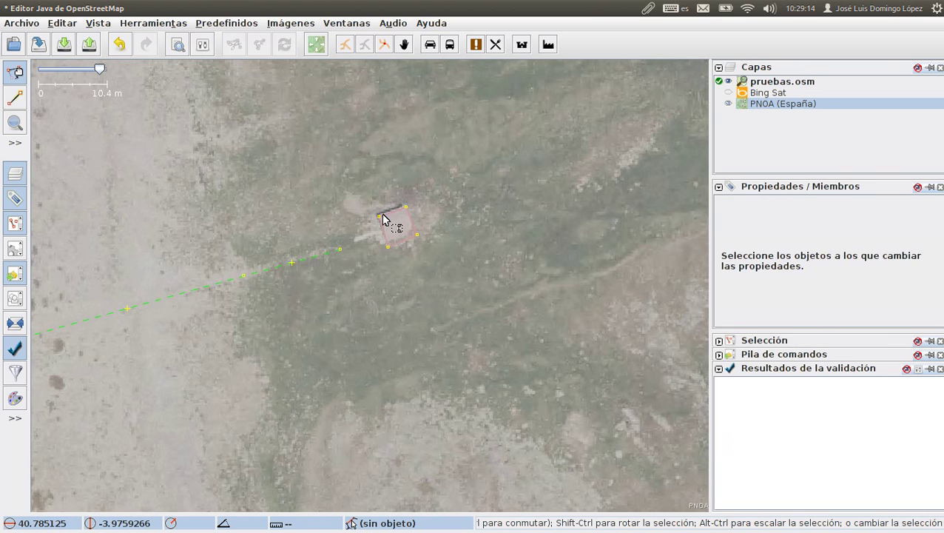
drag(362, 189, 442, 283)
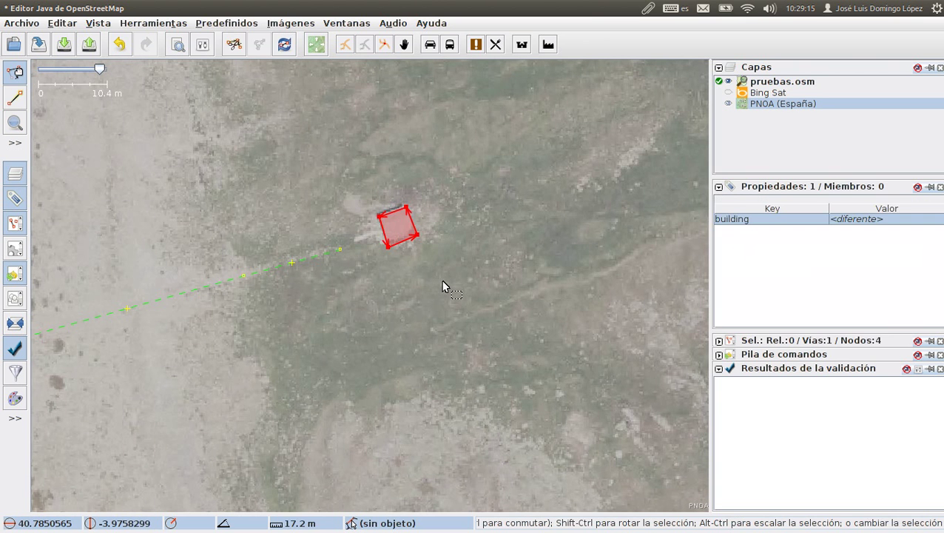
click(442, 283)
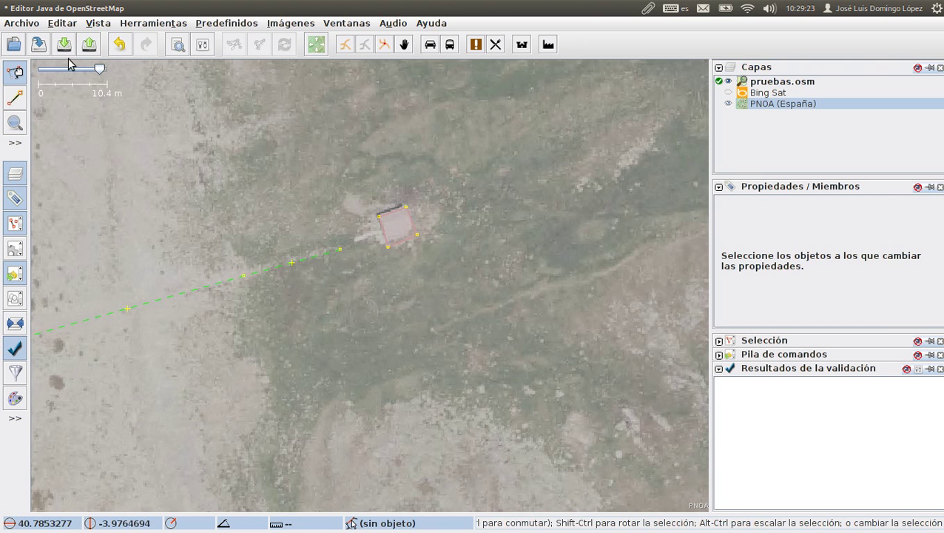
Step: Start uploading the data to OSM, select the modified node in the list and widen the upload dialog
click(33, 26)
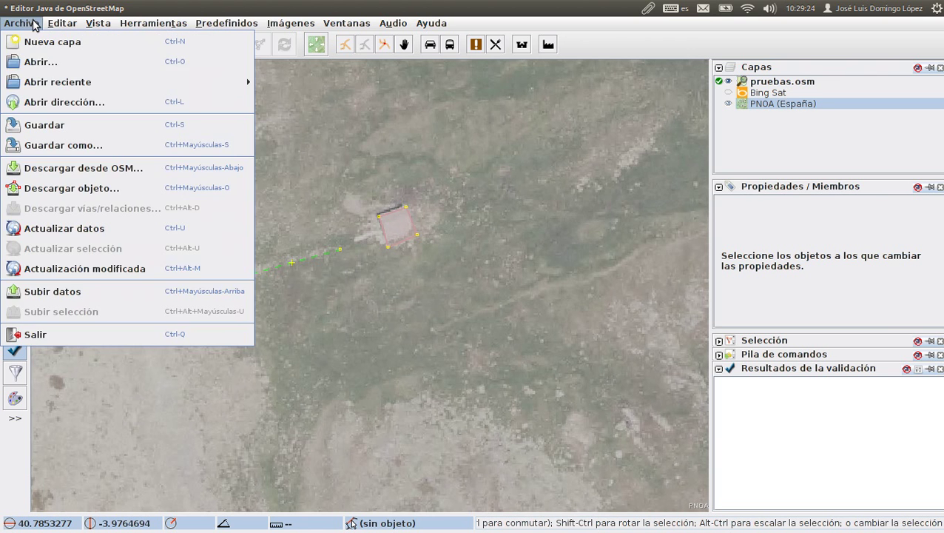
click(74, 293)
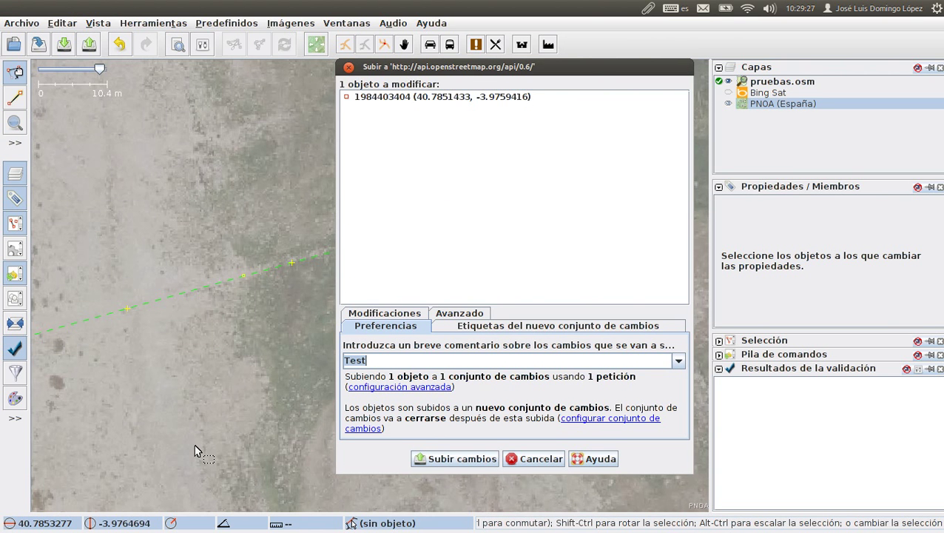
drag(490, 68, 438, 64)
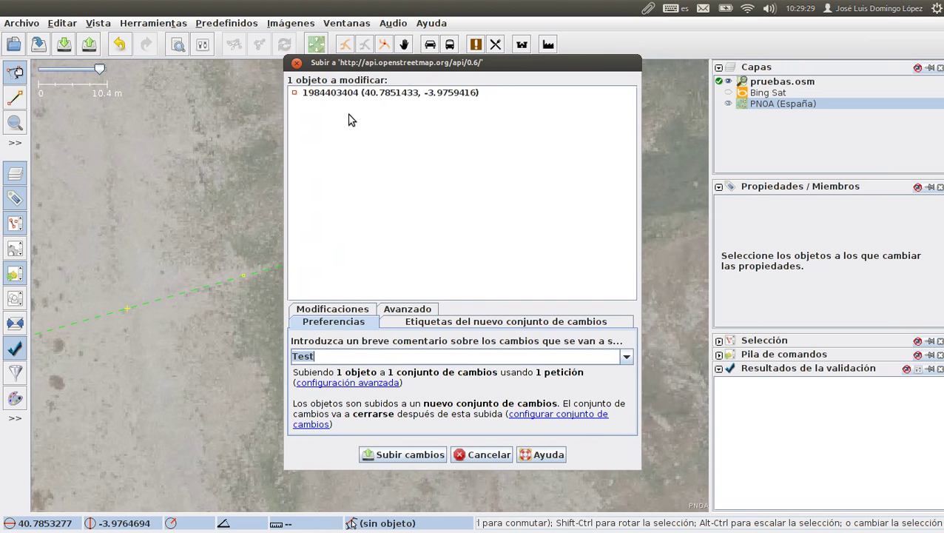
click(353, 96)
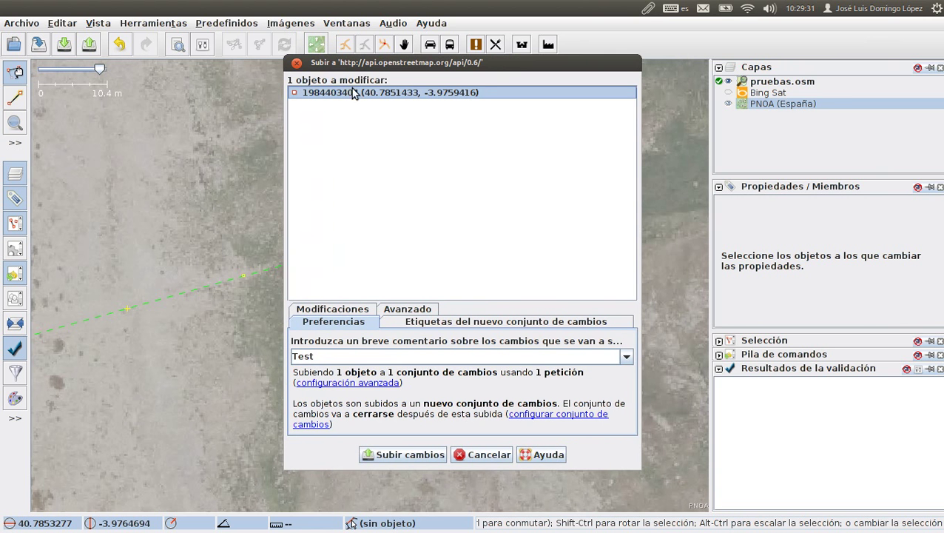
drag(414, 63, 397, 65)
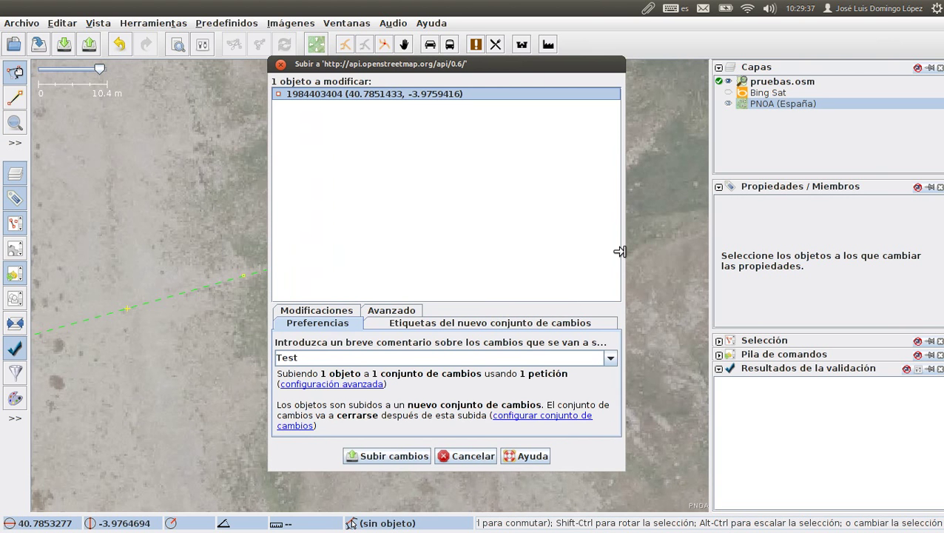
drag(624, 253, 698, 253)
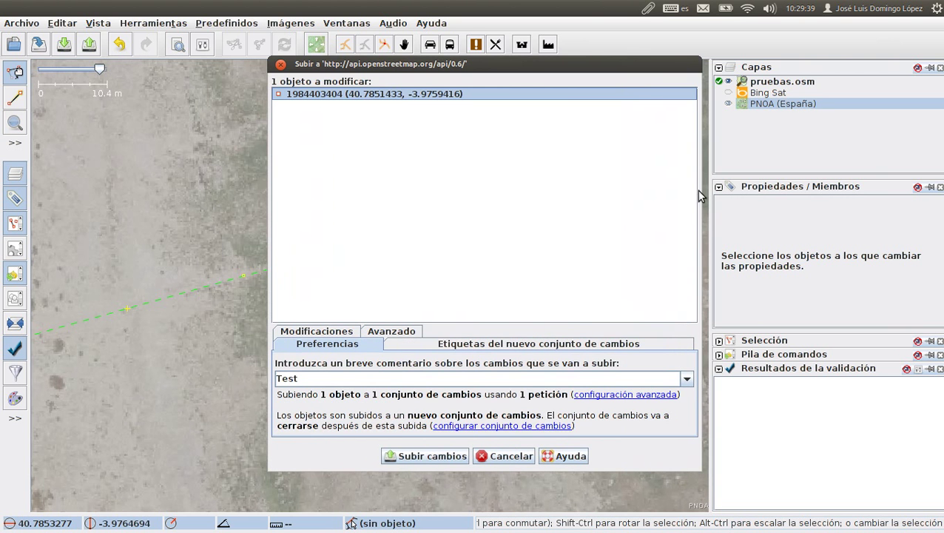
drag(698, 194, 784, 197)
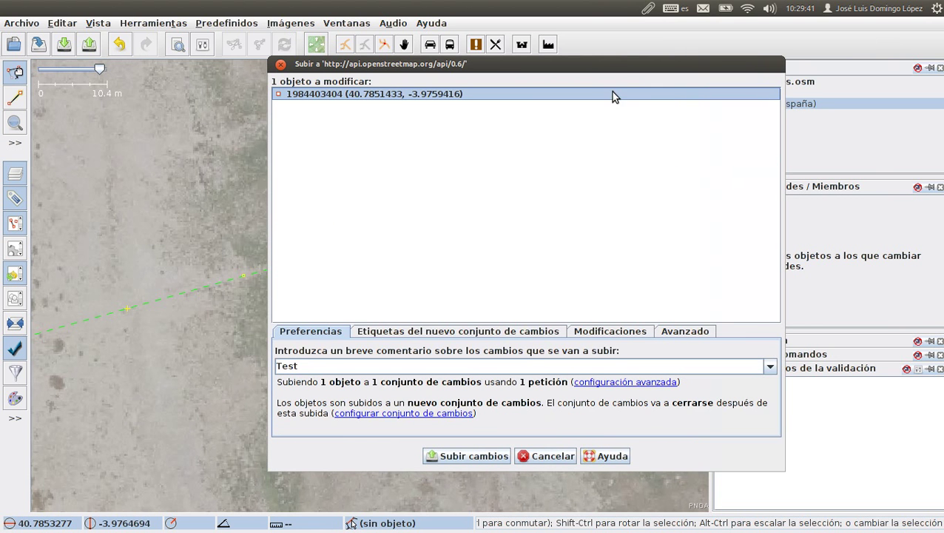
drag(596, 66, 507, 59)
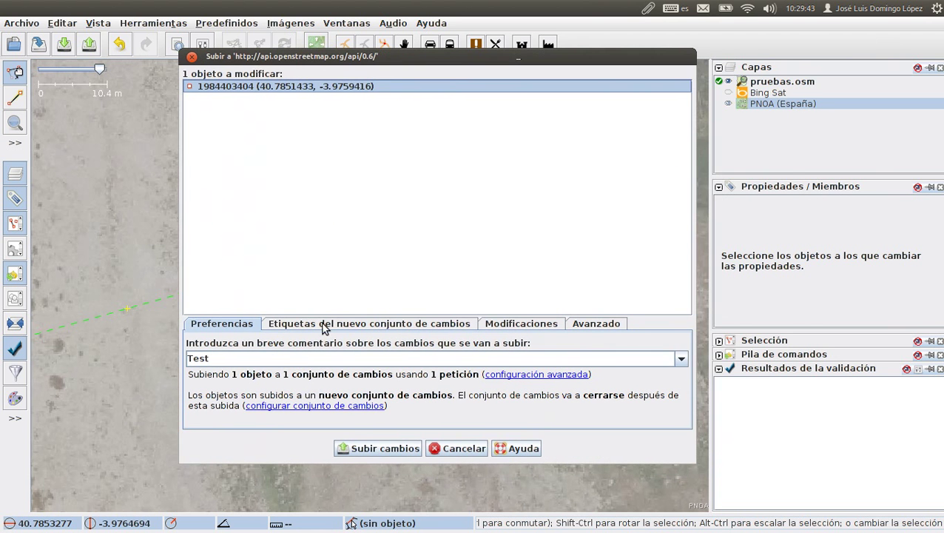
Step: Set the upload's changeset comment to "Pruebas OSM zona Bola del Mundo"
click(288, 358)
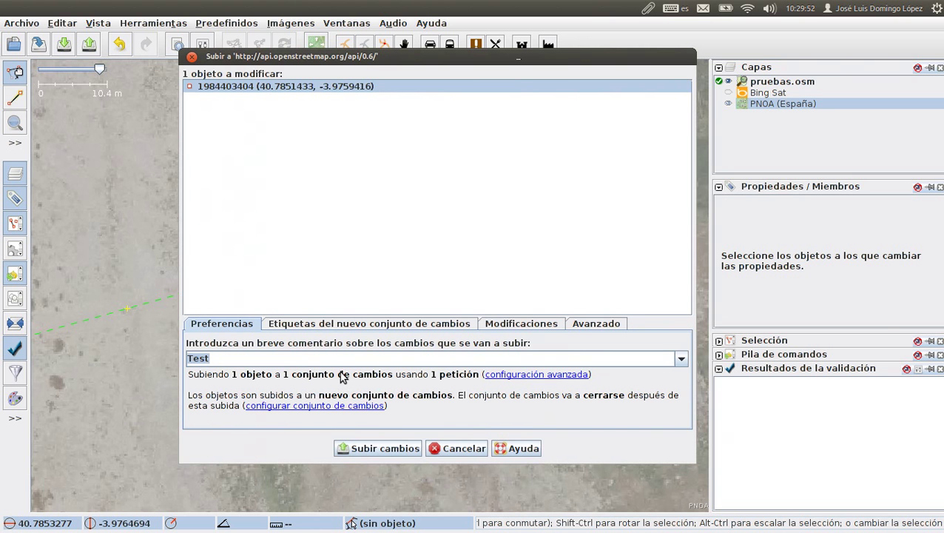
text(Pruebas)
key(BackSpace)
key(BackSpace)
text(as OSM )
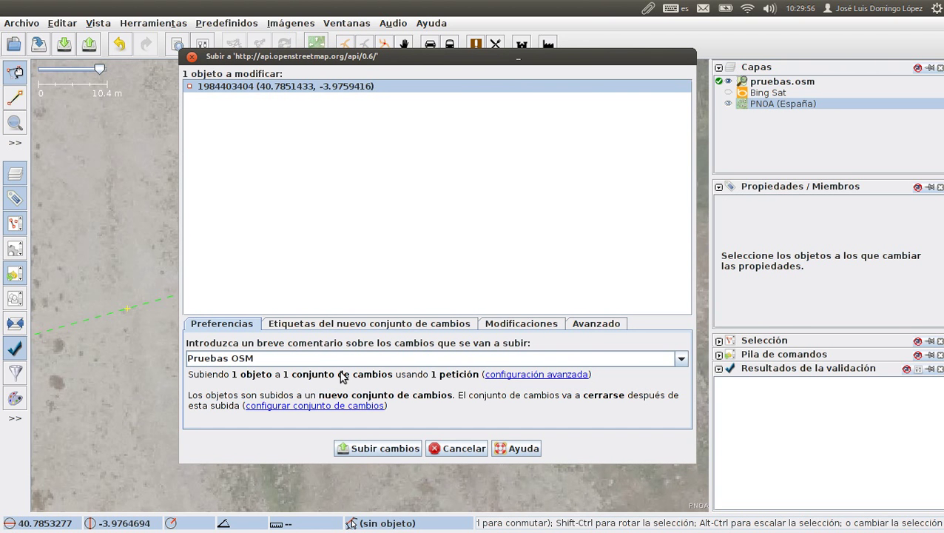
text(zona Bola del Mundo)
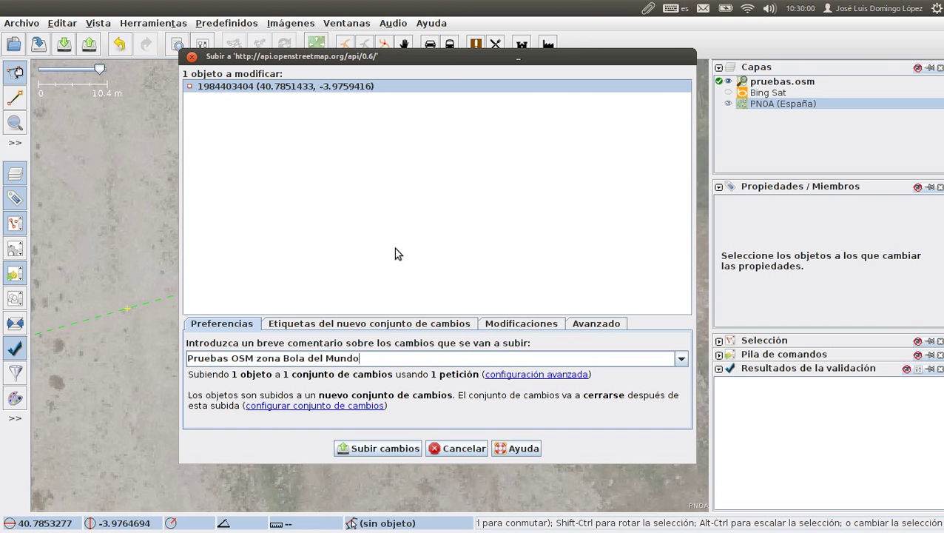
Step: Try to upload the changes to the OSM server with the entered comment
drag(449, 61, 440, 59)
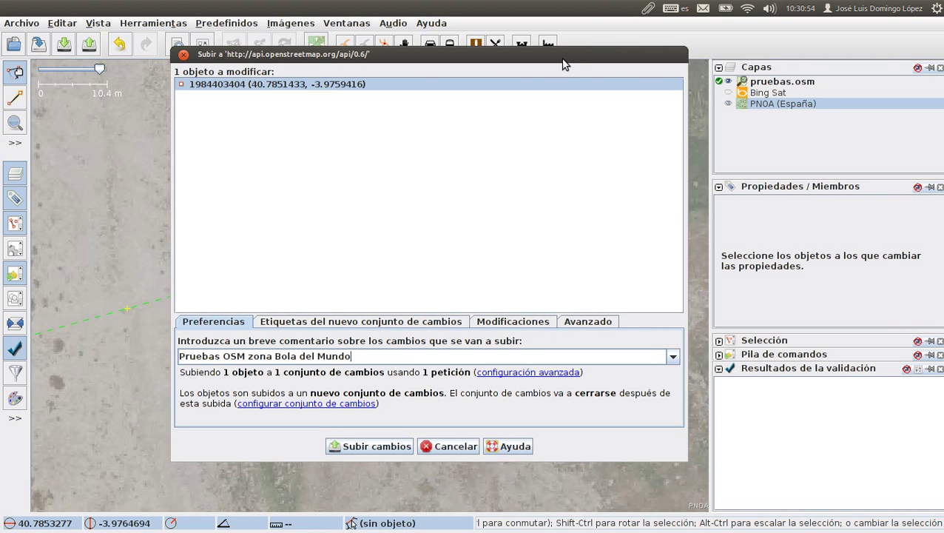
drag(562, 54, 548, 71)
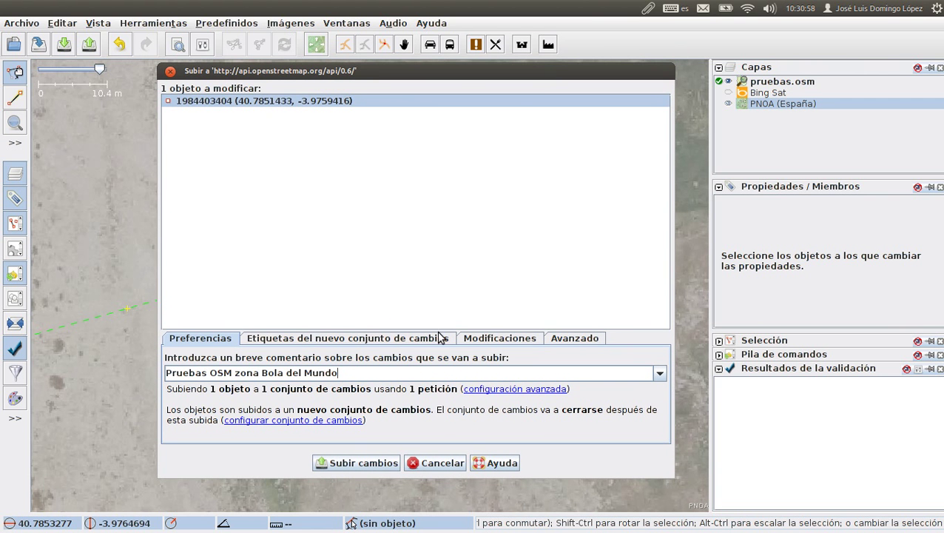
click(359, 462)
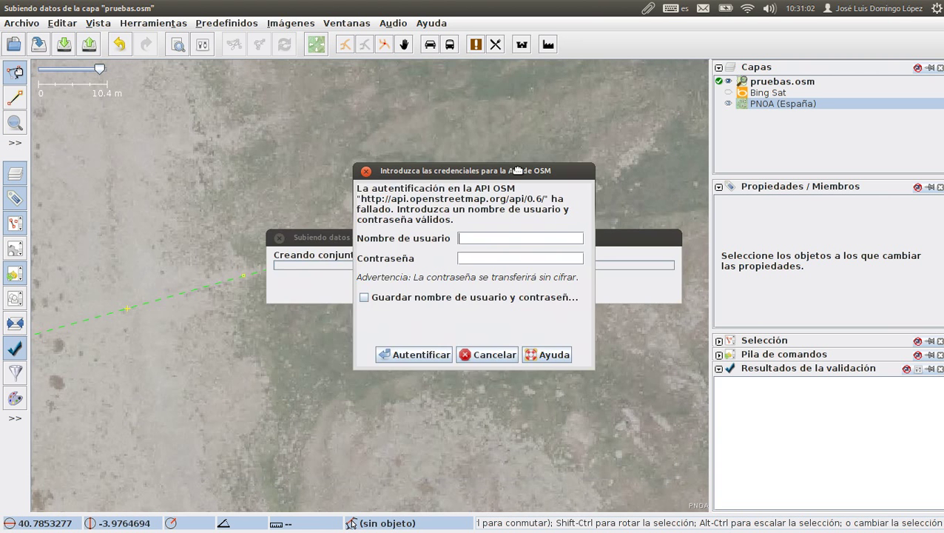
Step: Cancel the OSM API credentials request without entering a username or password, and dismiss the authentication error
drag(518, 162, 526, 75)
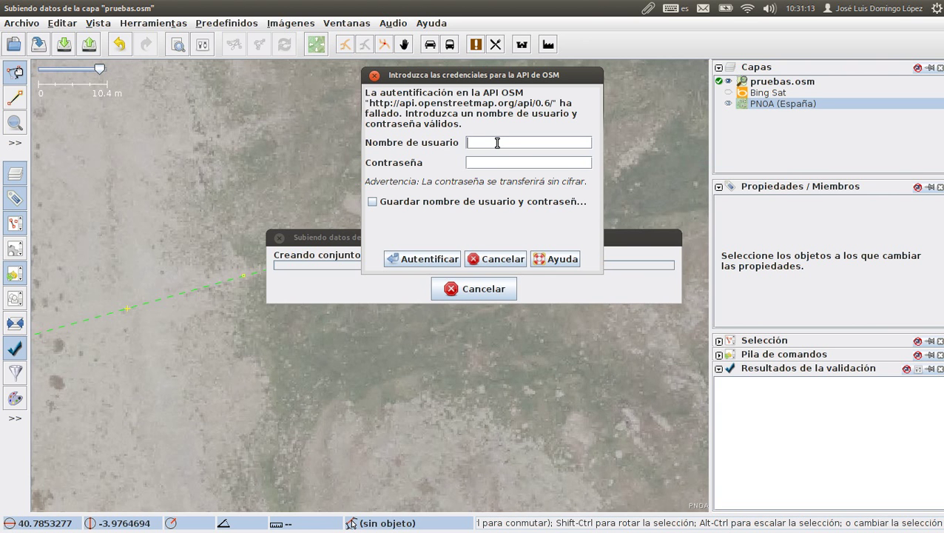
drag(521, 76, 497, 32)
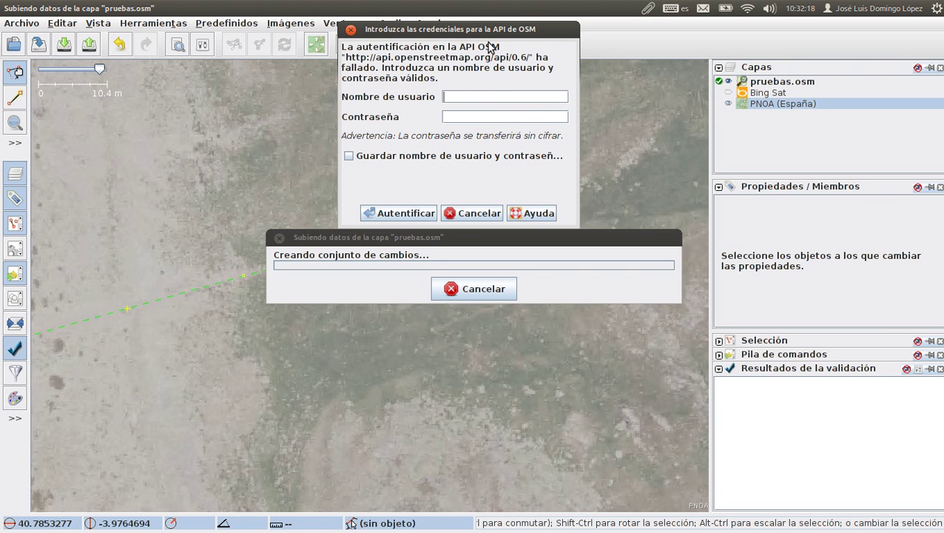
drag(488, 30, 508, 27)
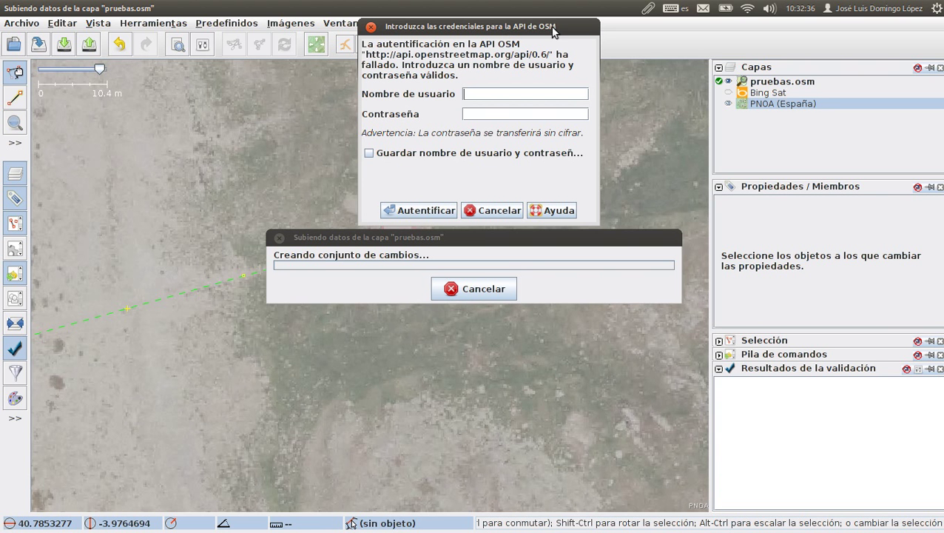
drag(576, 29, 568, 28)
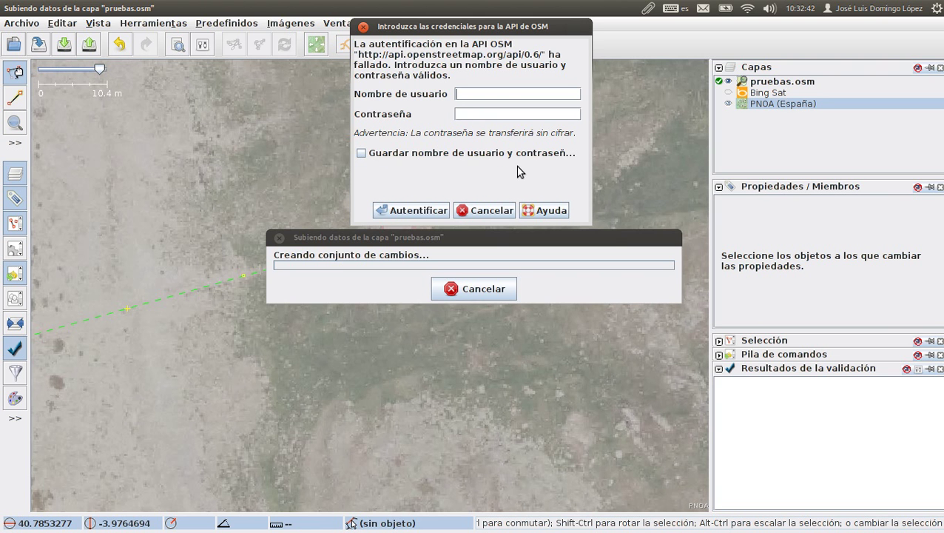
click(507, 215)
click(490, 357)
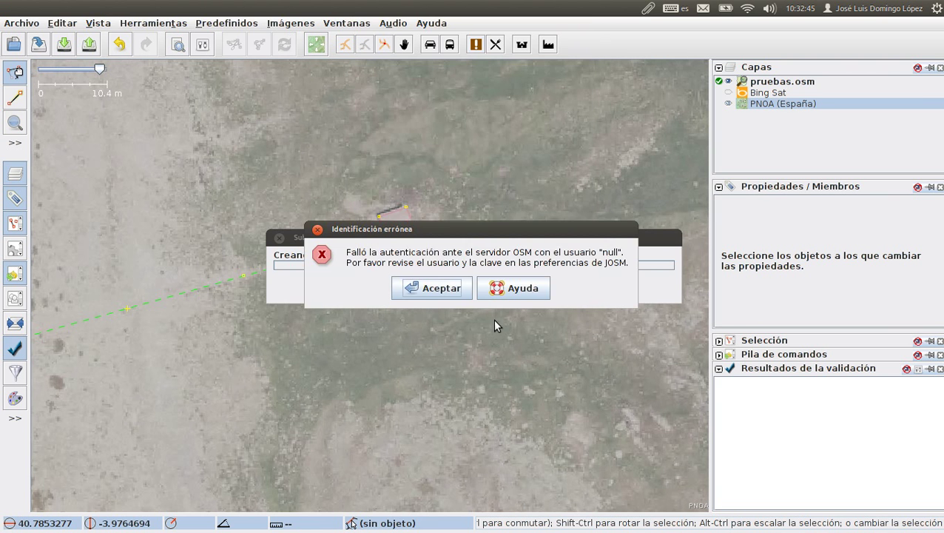
click(426, 288)
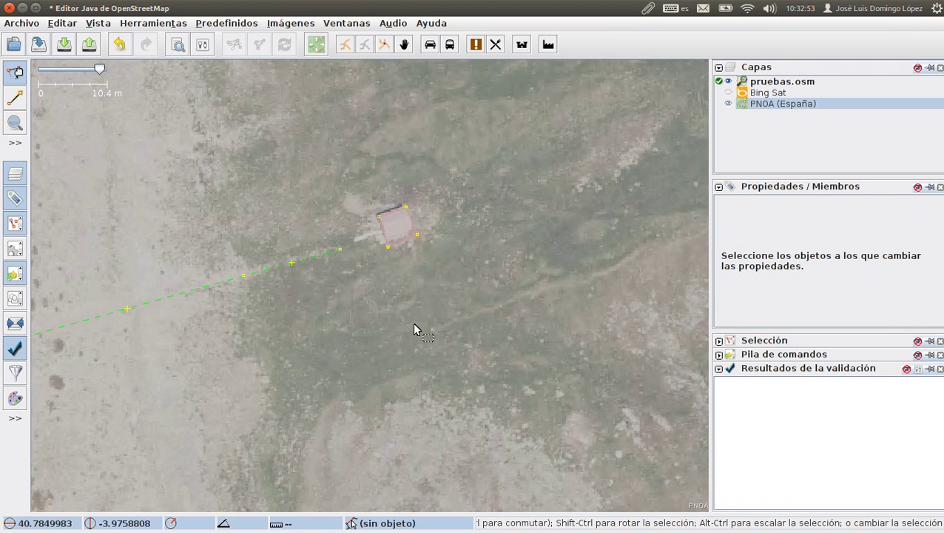
Step: Switch to Chromium and open the user account creation form on the OpenStreetMap website
key(alt+Tab)
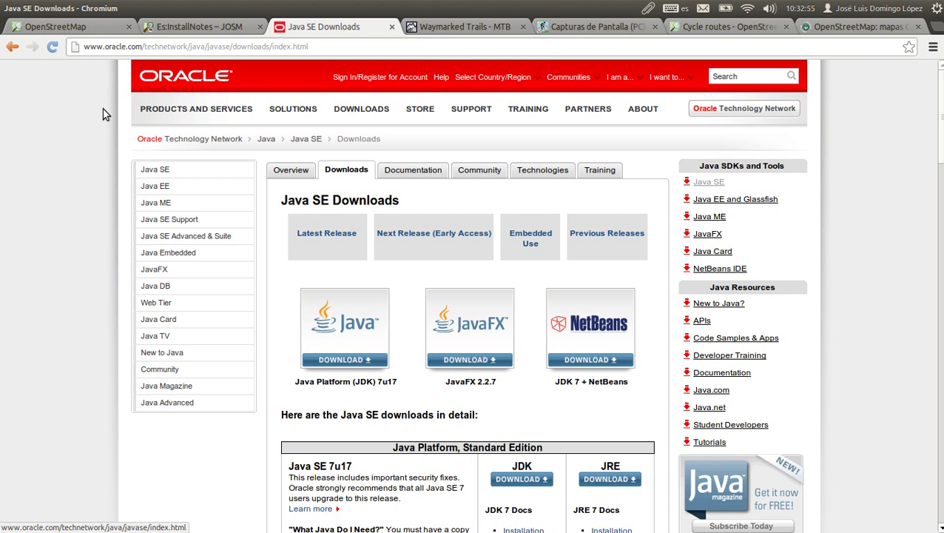
click(62, 27)
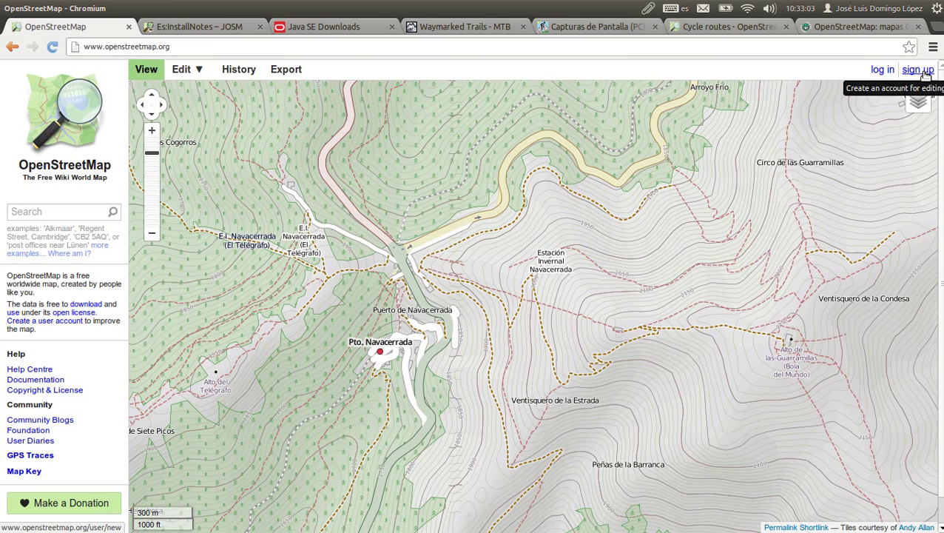
scroll(822, 112, up, 1)
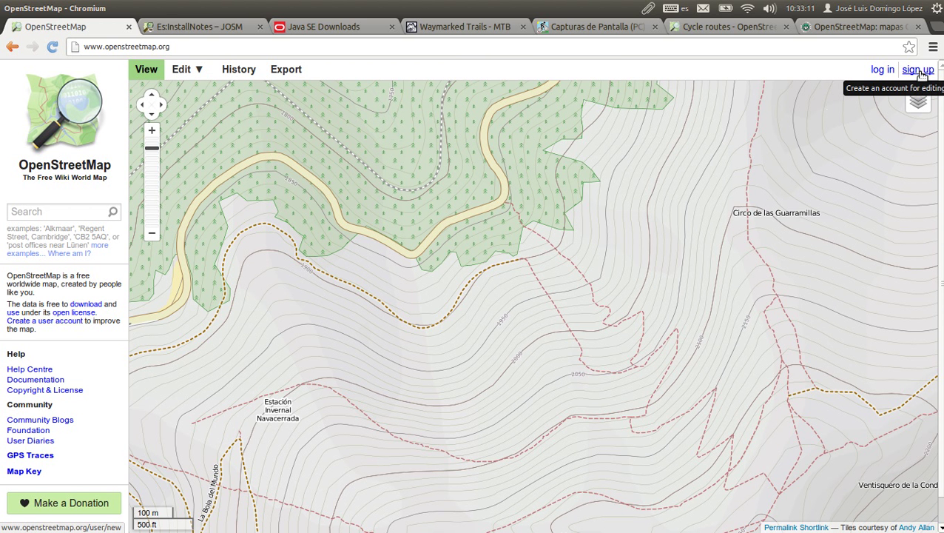
click(920, 72)
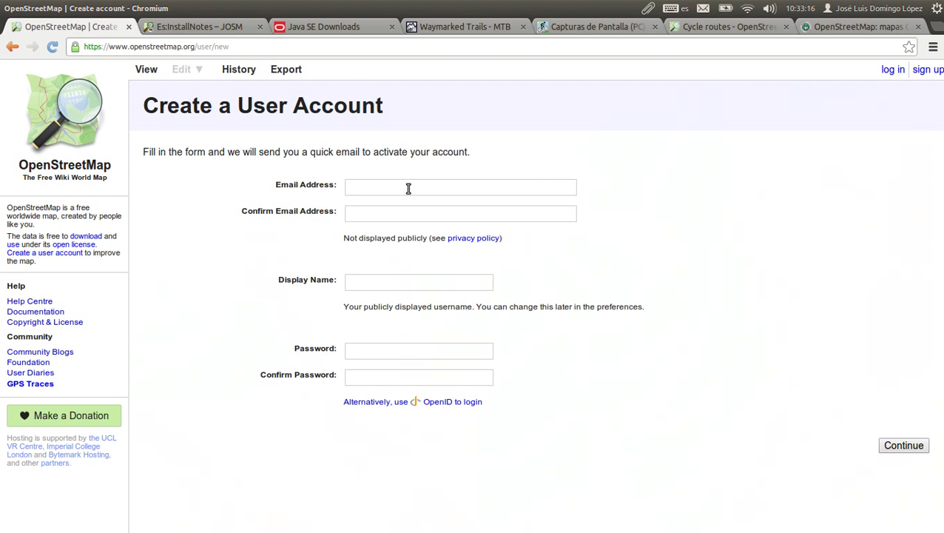
Step: Go through the account form's email address, display name, password and confirm password fields without filling them in
click(409, 188)
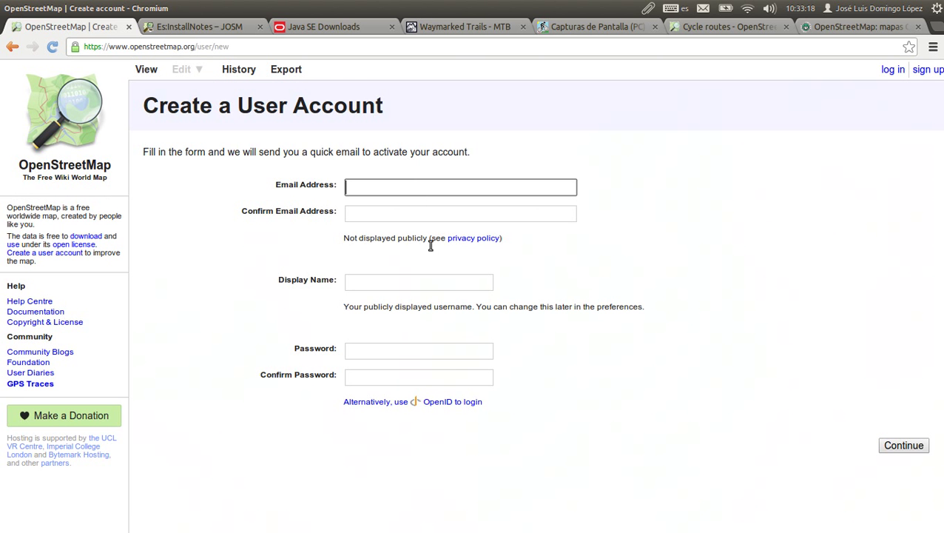
click(441, 282)
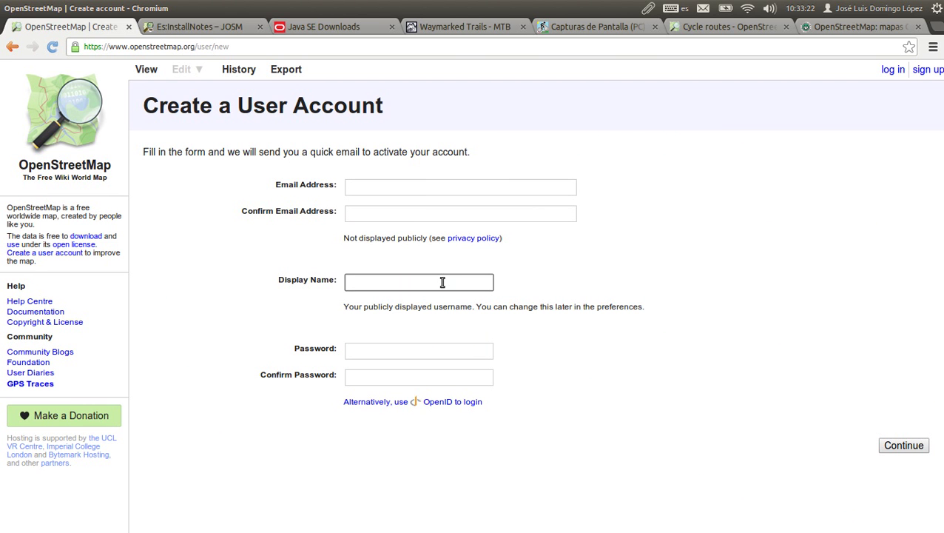
click(466, 352)
click(457, 377)
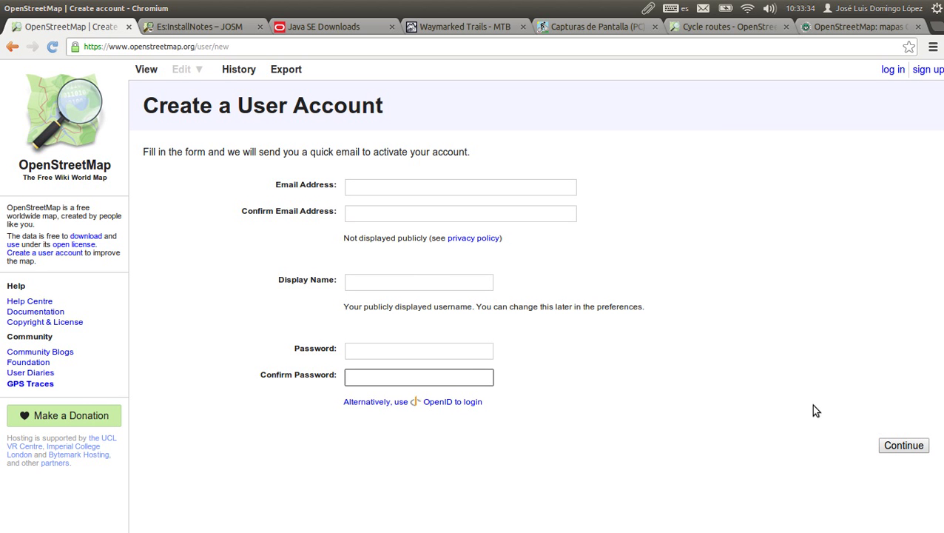
click(472, 188)
click(396, 284)
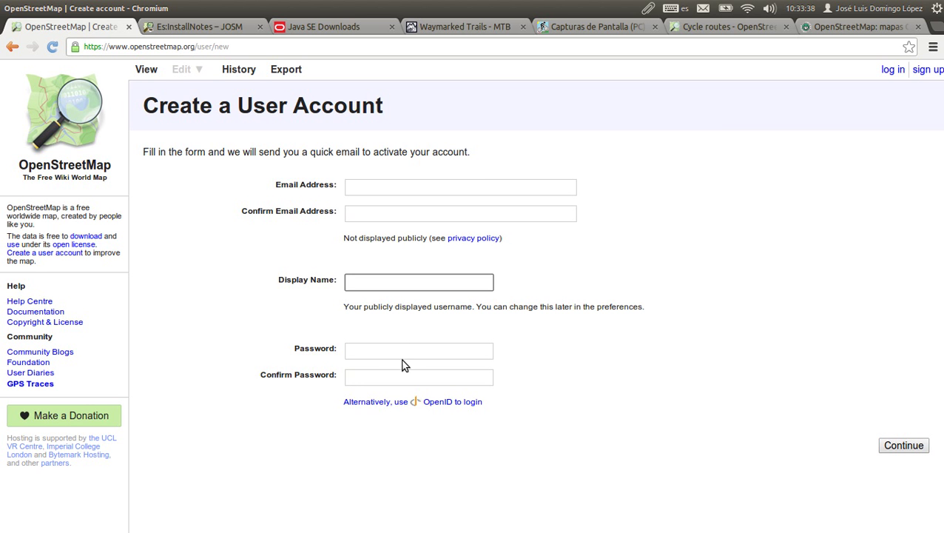
click(407, 359)
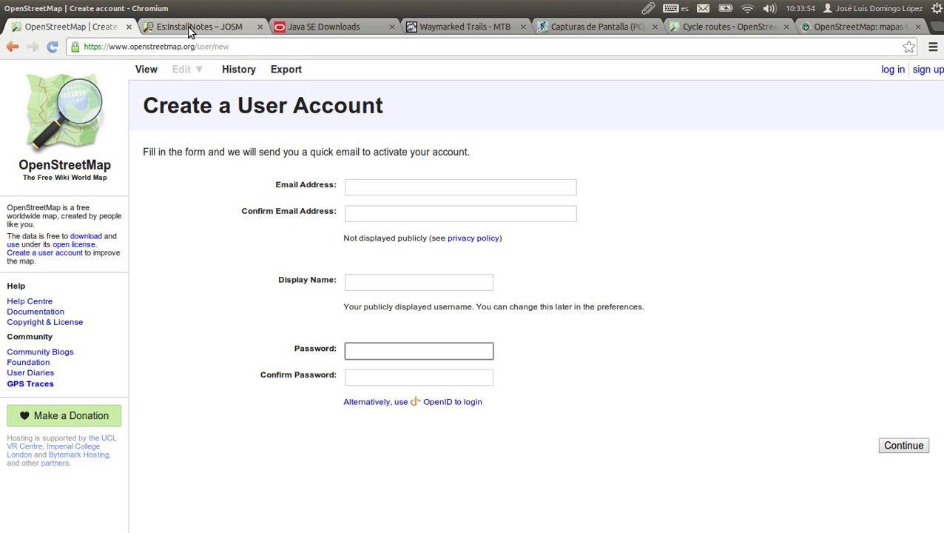
Step: Switch back to JOSM and point out the small building by selecting it with its corner nodes and clearing the selection
key(alt+Tab)
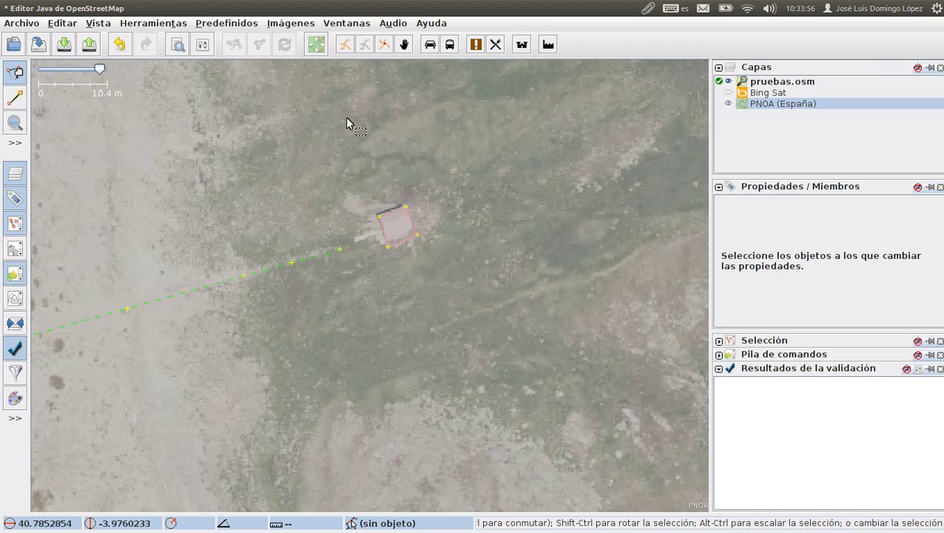
drag(357, 190, 471, 278)
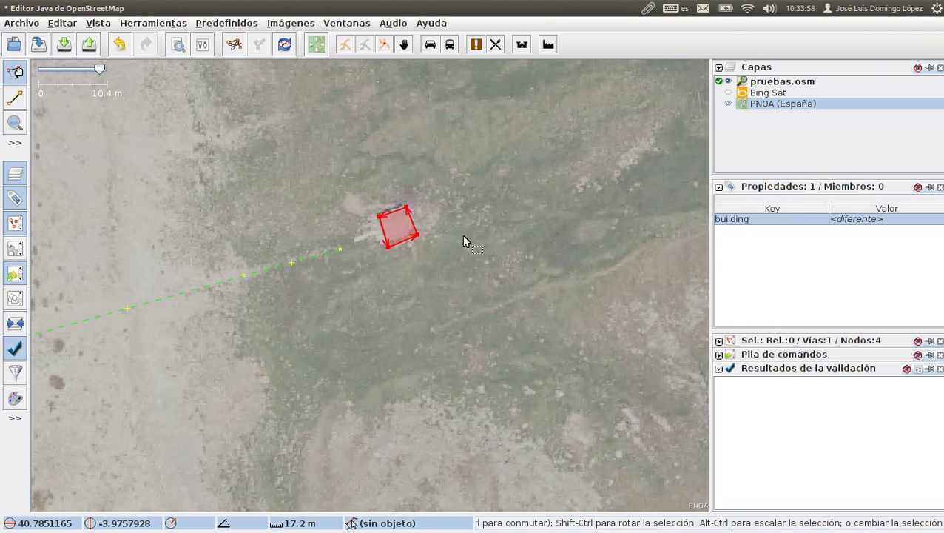
click(456, 239)
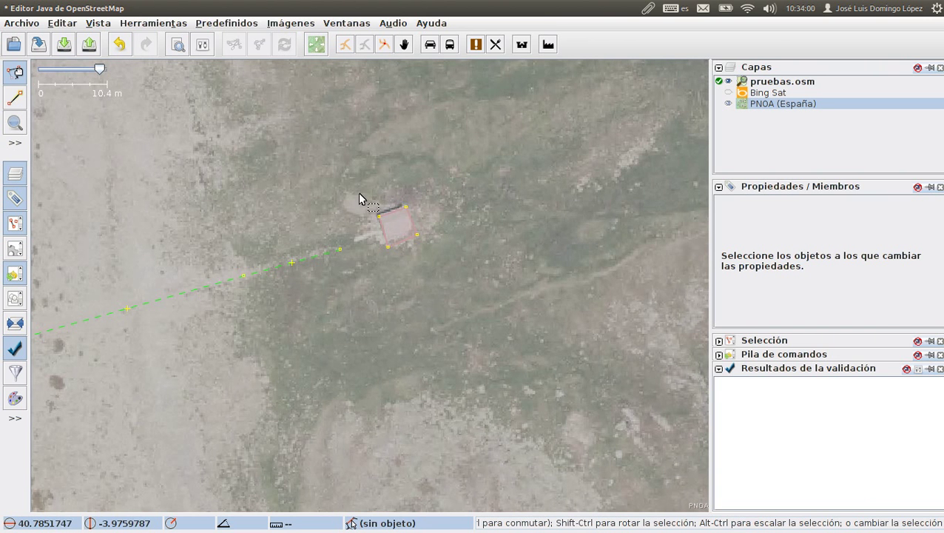
drag(349, 181, 461, 269)
click(460, 271)
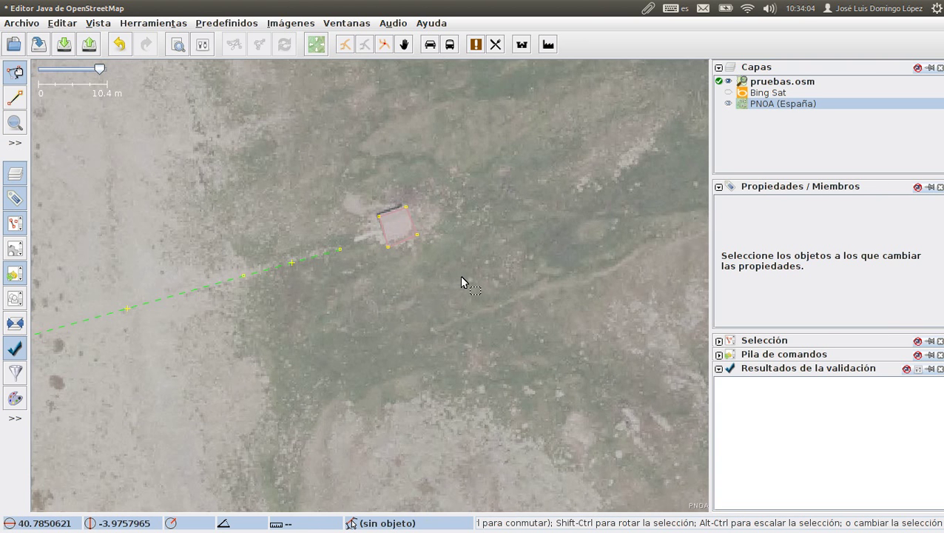